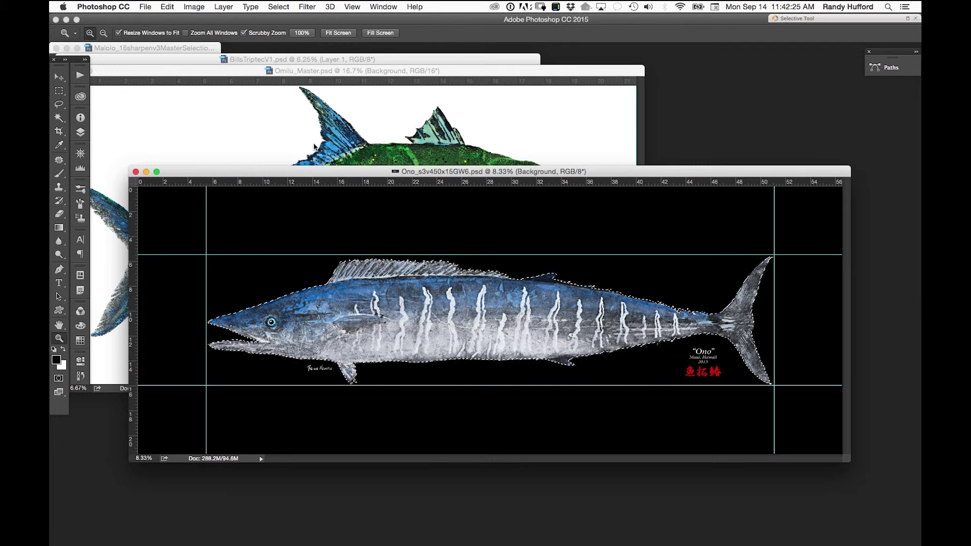
Deselect the fish outline and move the Ono_s3v450x15GW6.psd window higher in the workspace
key("super+d")
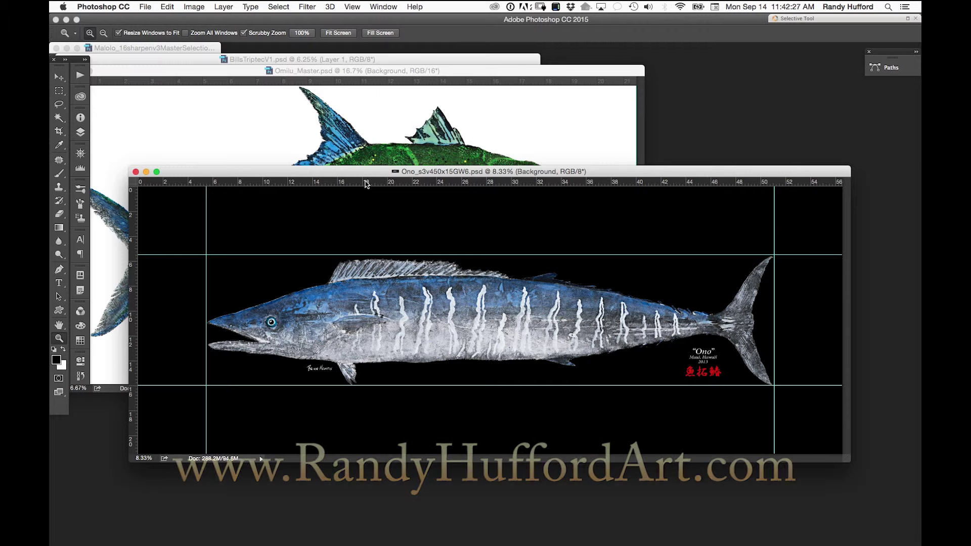
left_click_drag(362, 177, 378, 115)
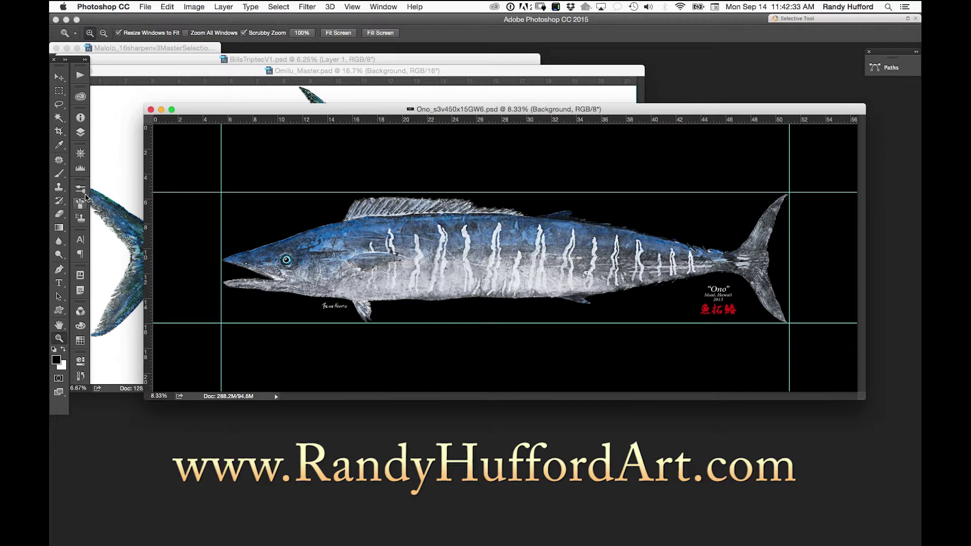
Examine the Ono file's layers and its colour and outline channels, along with the available channel commands
left_click(80, 132)
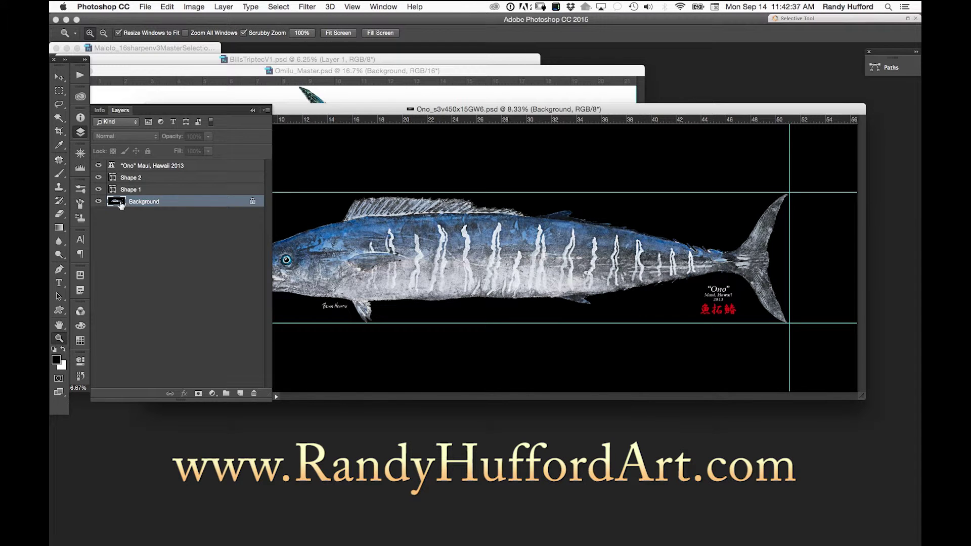
left_click(81, 310)
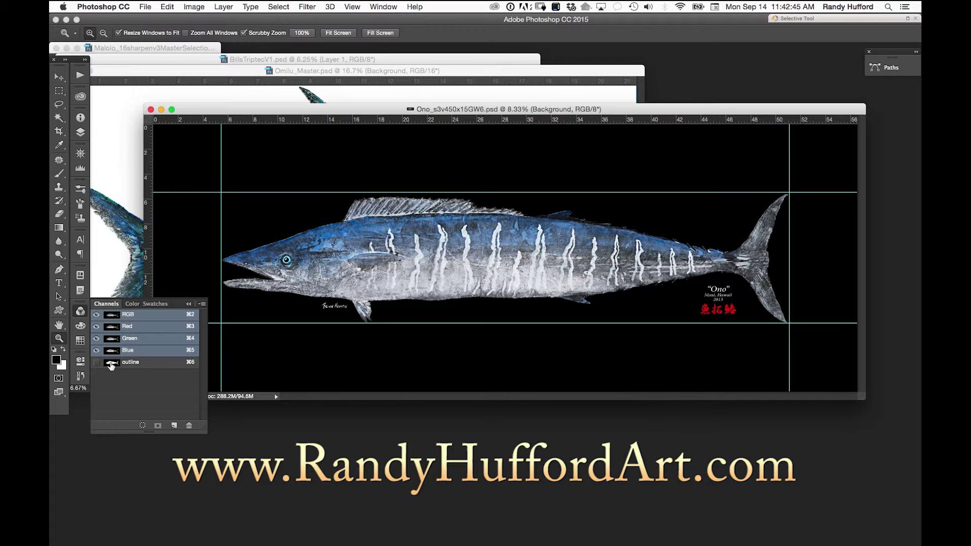
left_click(203, 303)
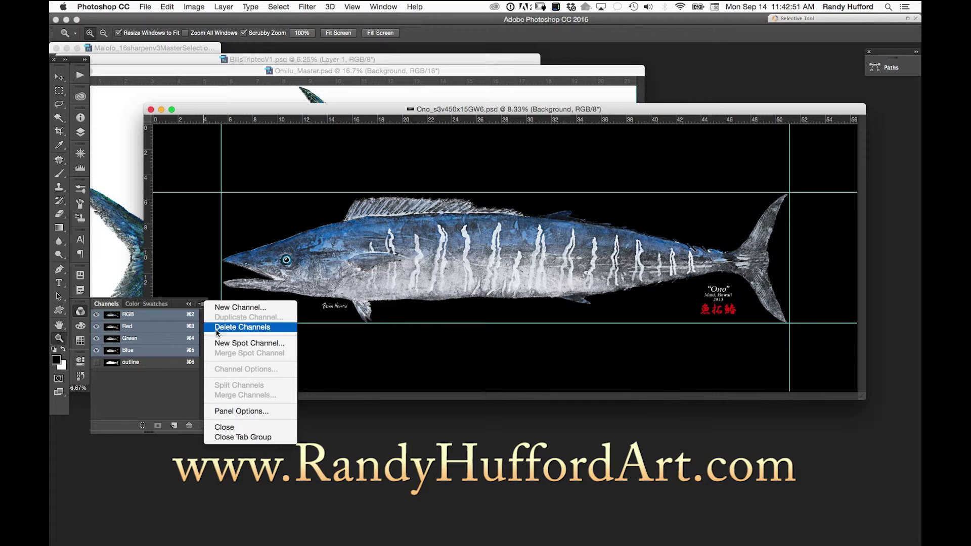
left_click(169, 399)
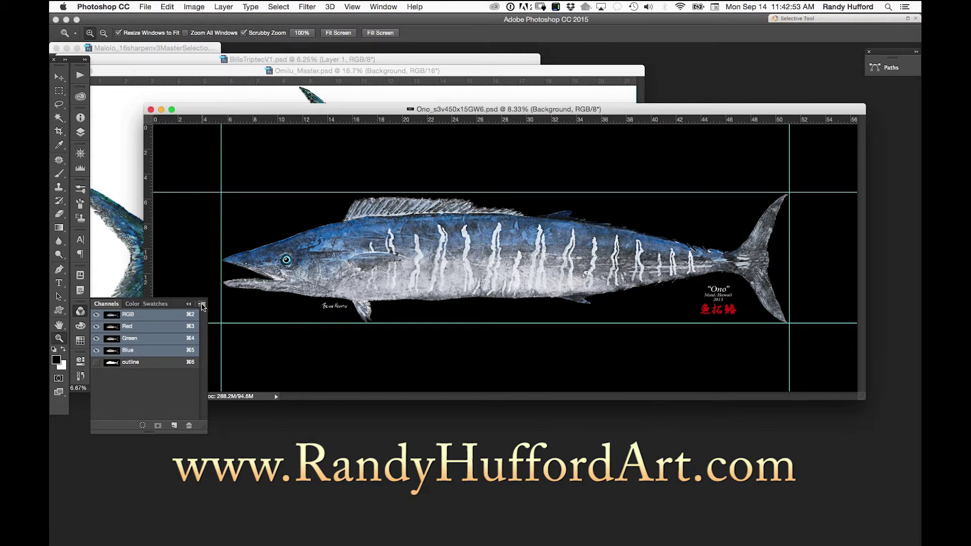
left_click(202, 306)
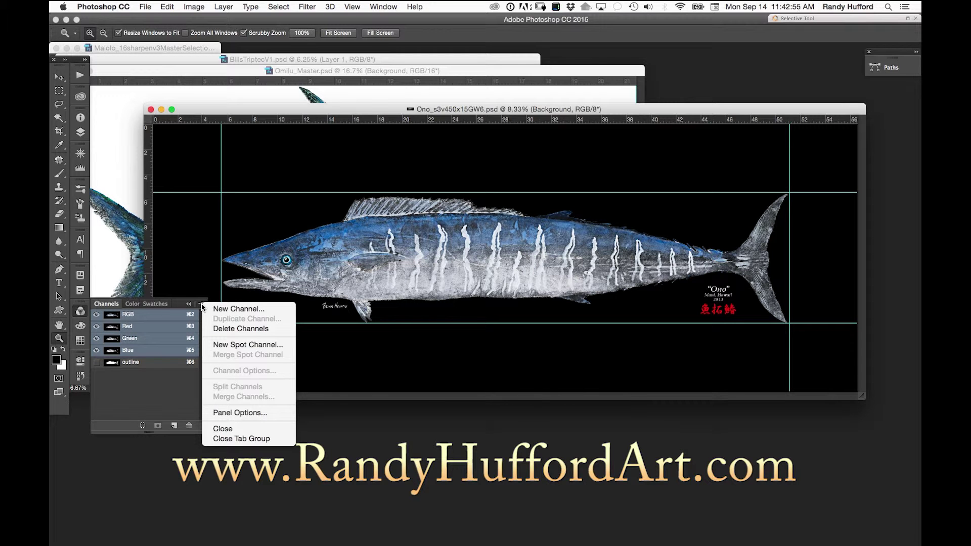
left_click(189, 304)
left_click(189, 304)
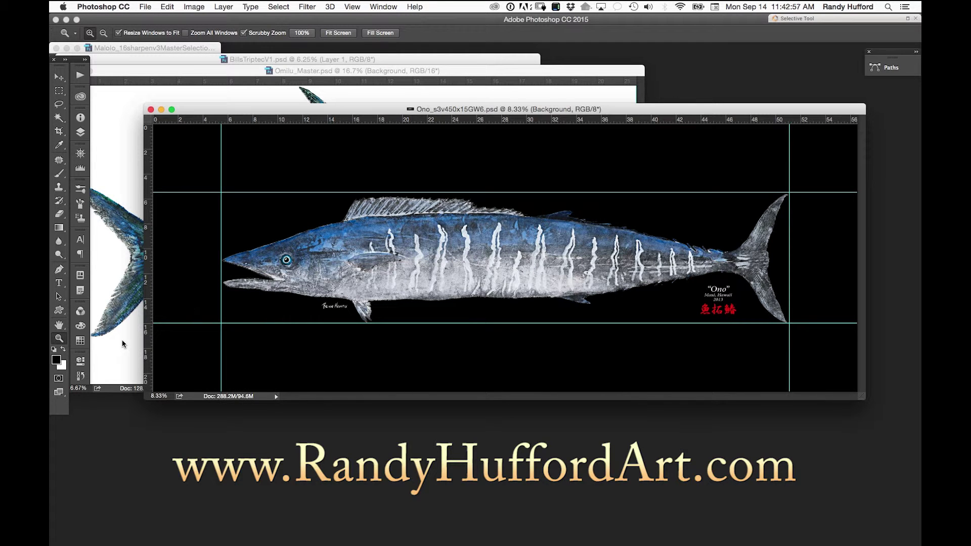
Show the history of the Ono file, widen its display, and collapse it again
left_click(82, 376)
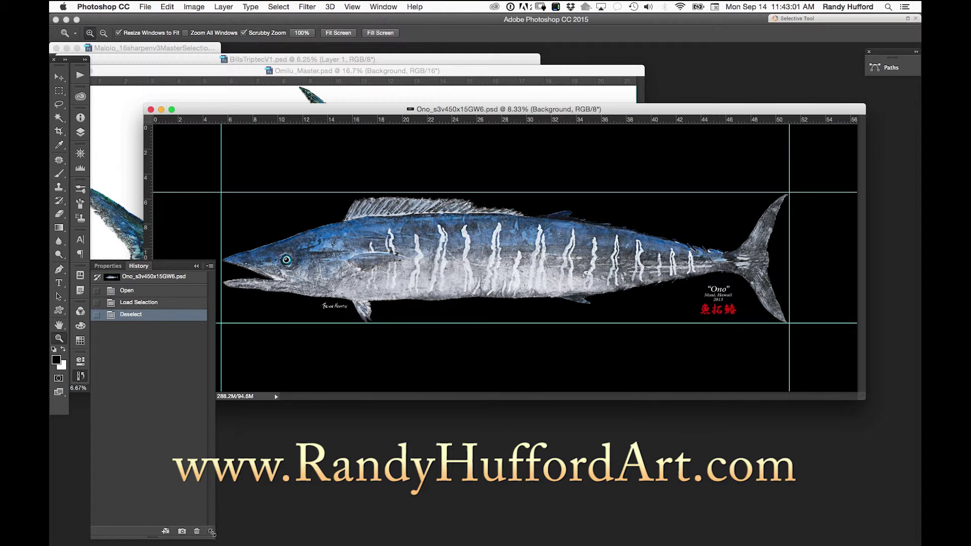
left_click_drag(212, 527, 306, 502)
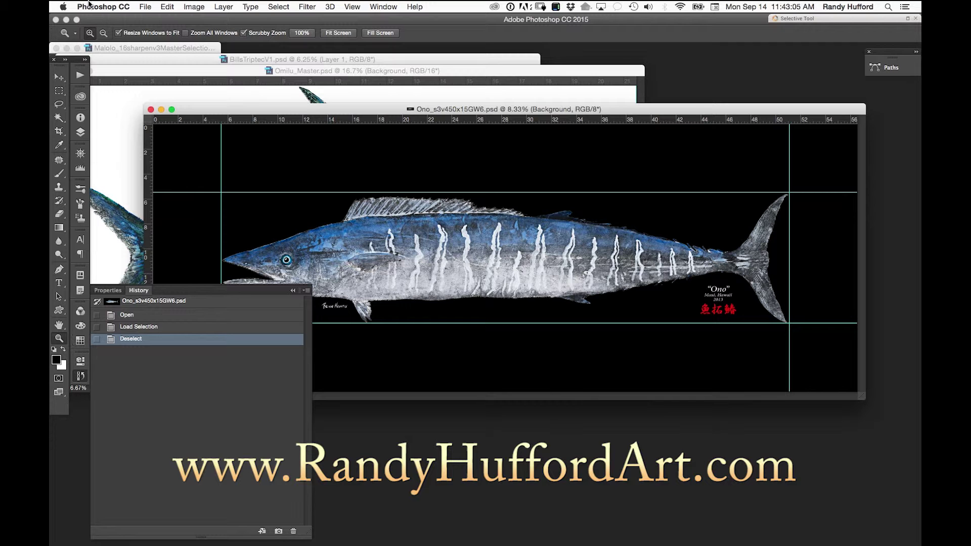
left_click(81, 362)
left_click(80, 376)
Show the channels of the Ono file in a wider display with the largest thumbnail size
left_click(81, 311)
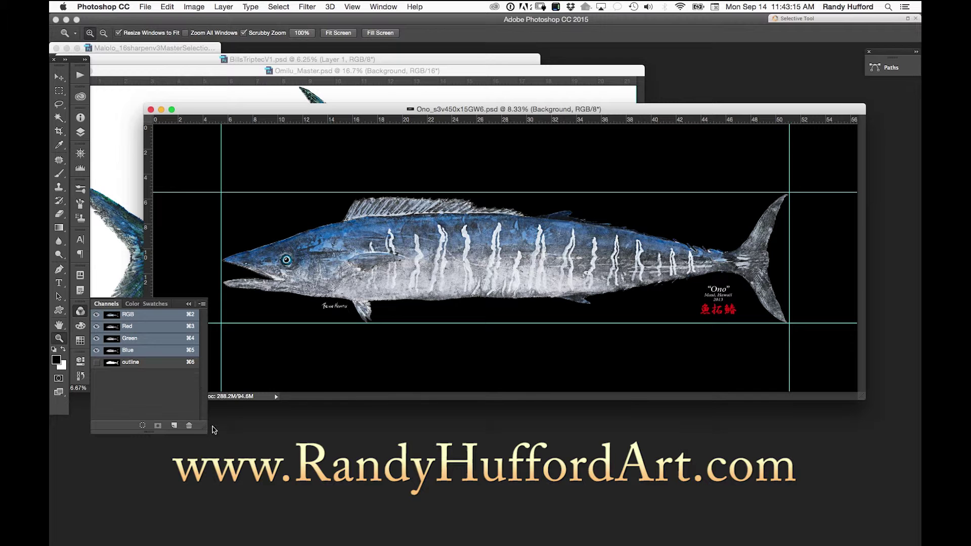
left_click_drag(205, 430, 262, 449)
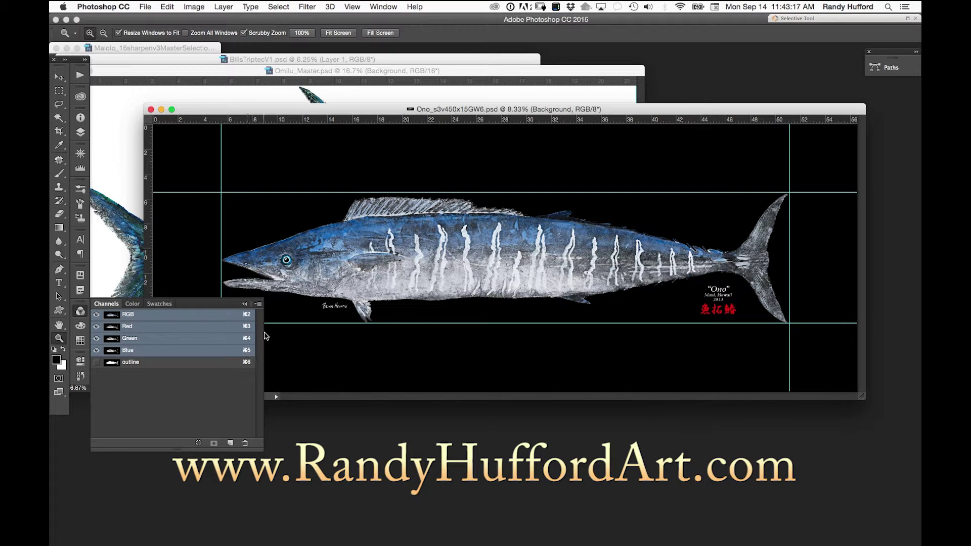
left_click(257, 305)
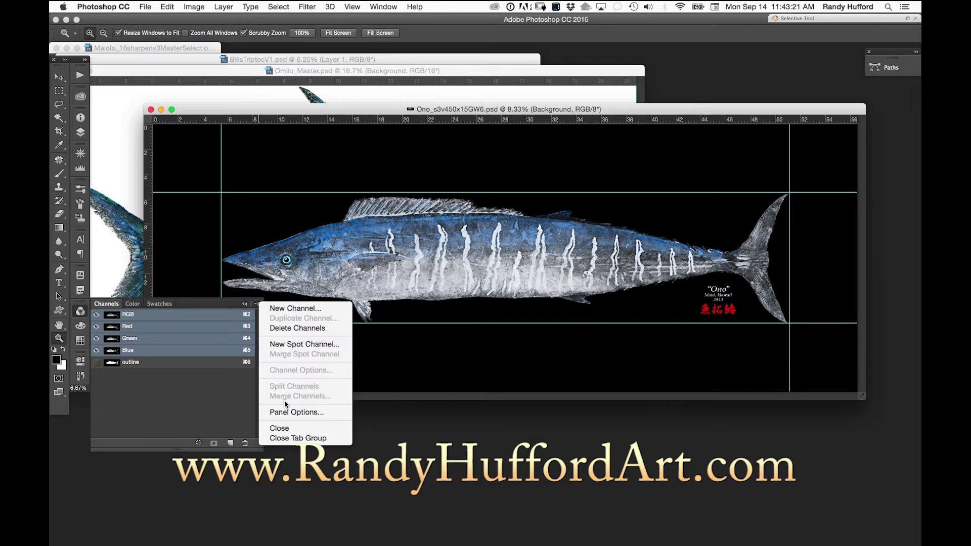
left_click(286, 412)
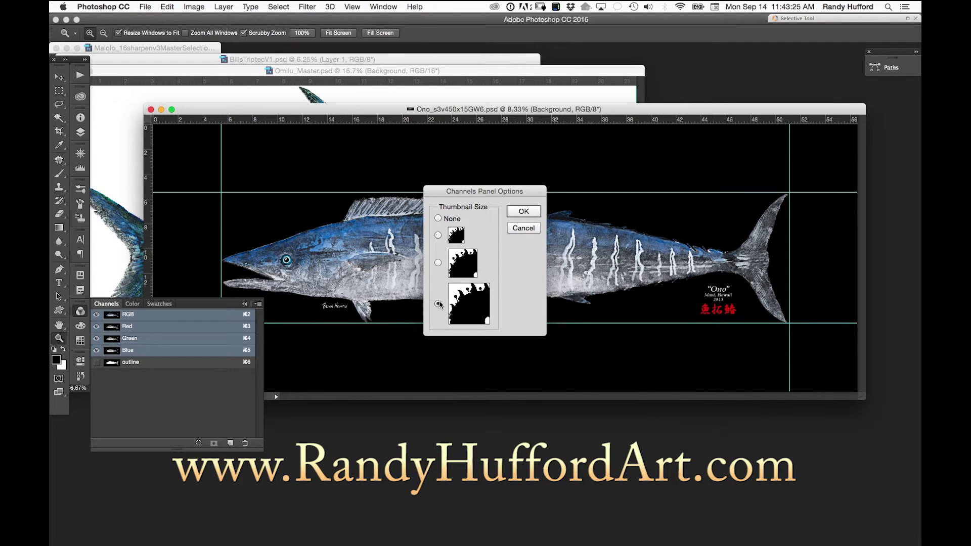
left_click(524, 212)
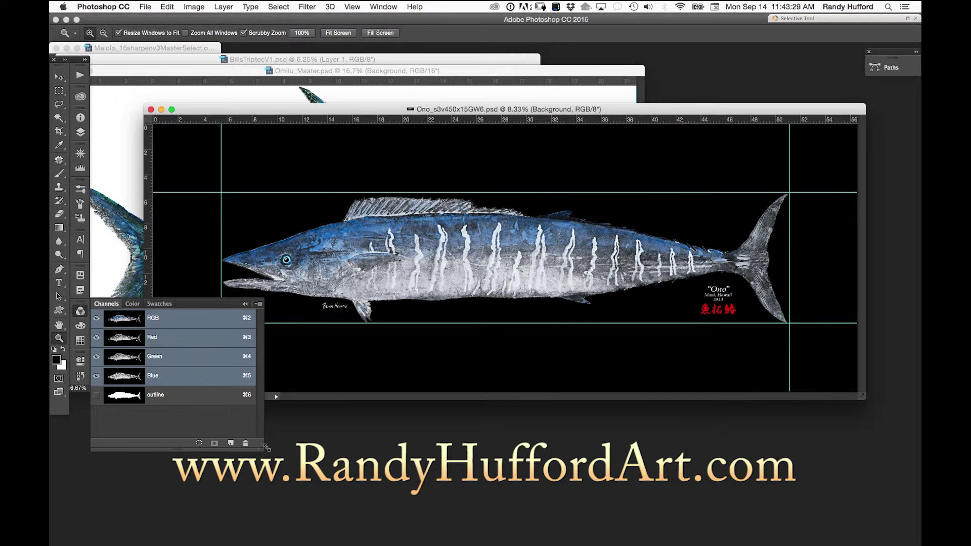
left_click_drag(262, 448, 321, 448)
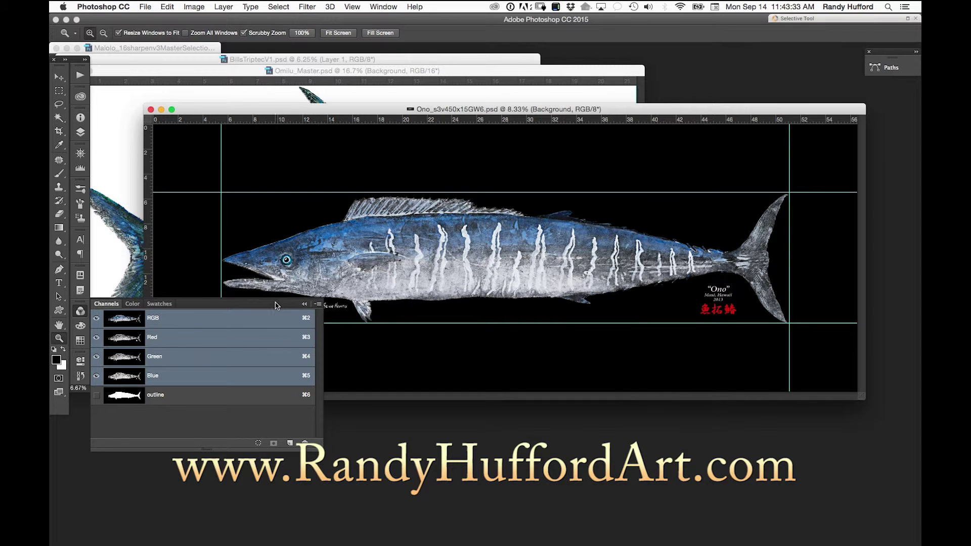
Review the channel thumbnail size options and keep the largest size
left_click(319, 305)
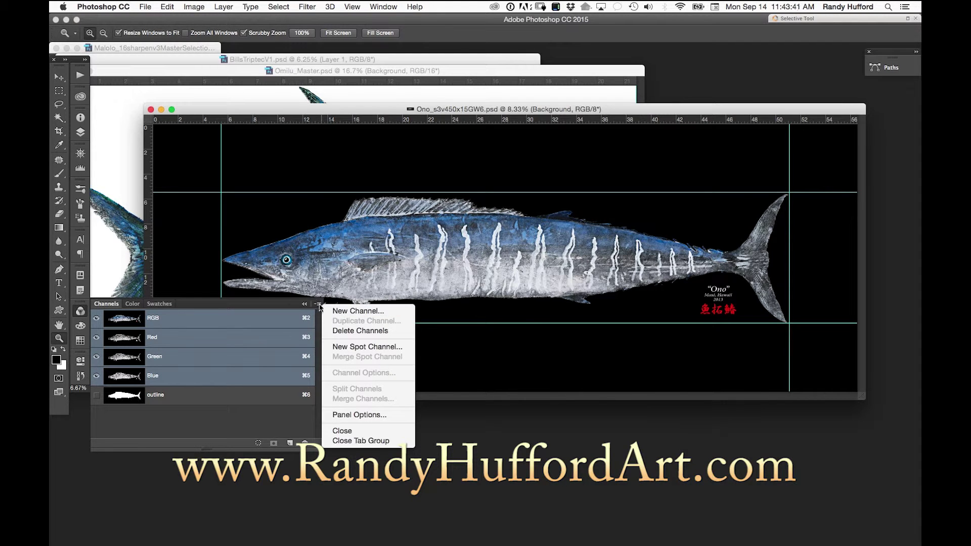
left_click(342, 411)
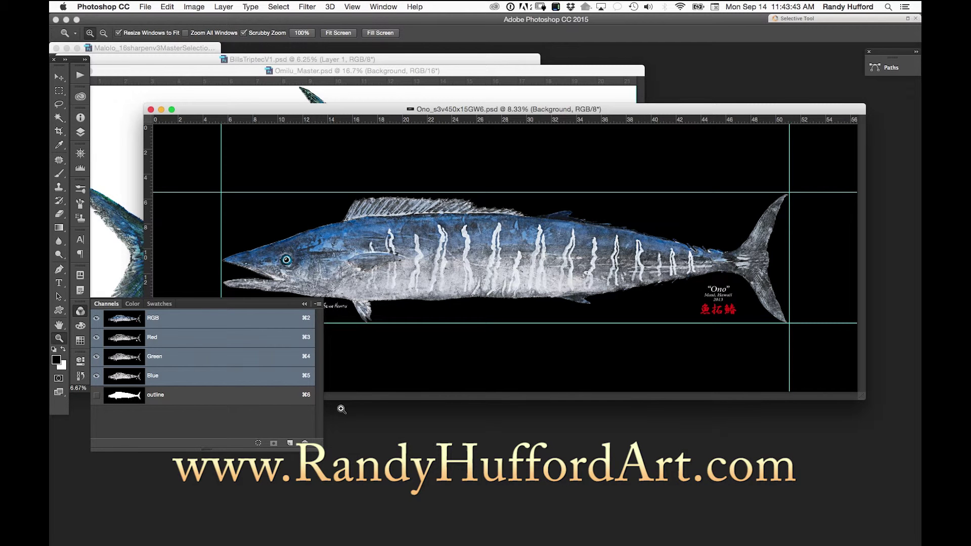
left_click(317, 304)
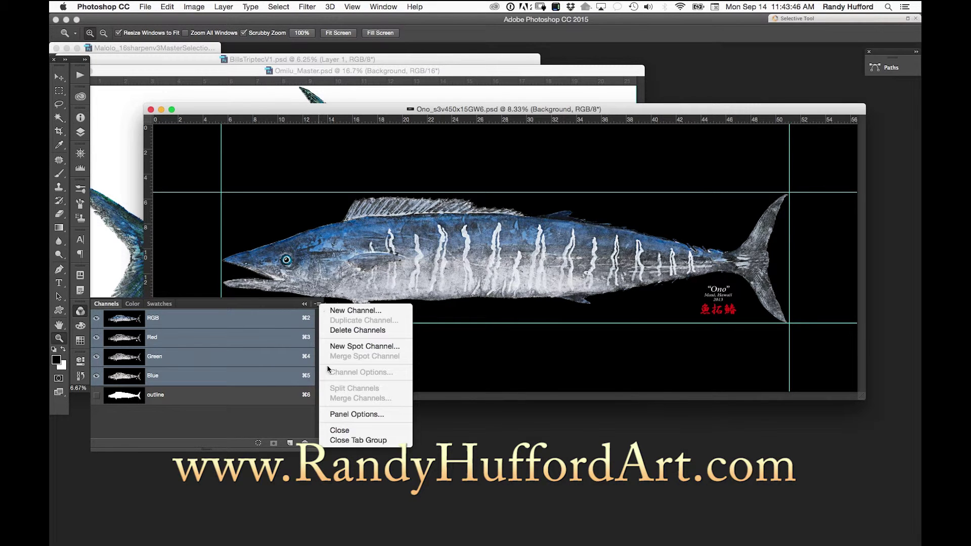
left_click(348, 414)
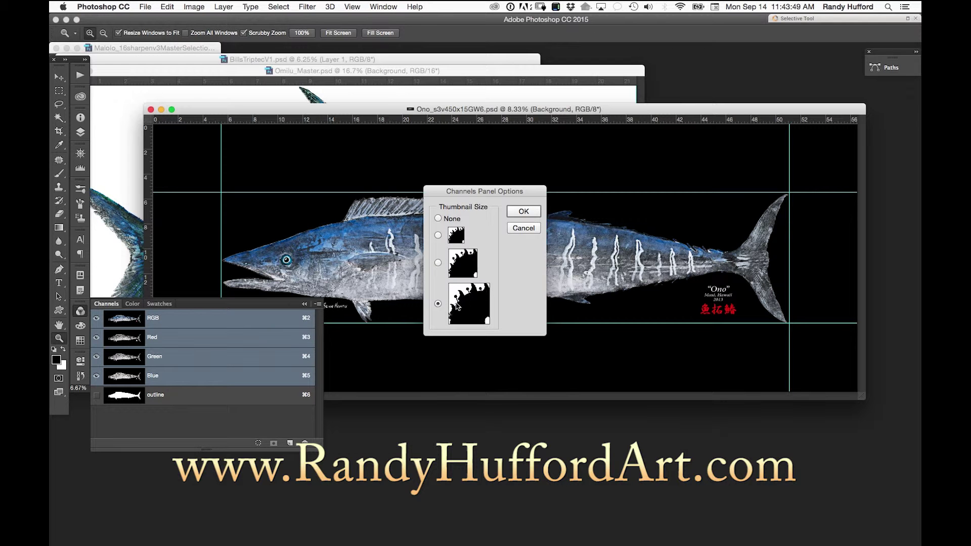
left_click(524, 211)
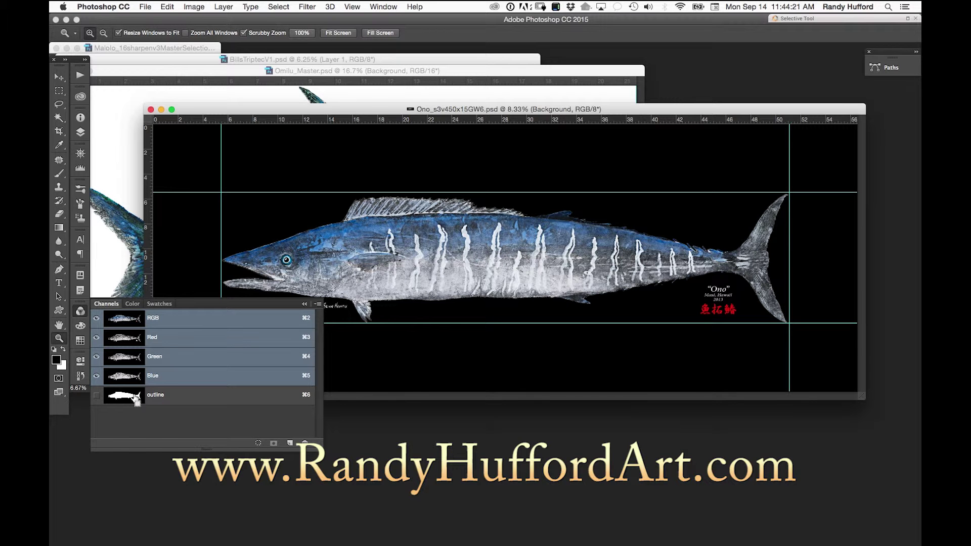
Load the outline channel as a selection around the fish and copy the selected pixels
left_click(136, 400, "super")
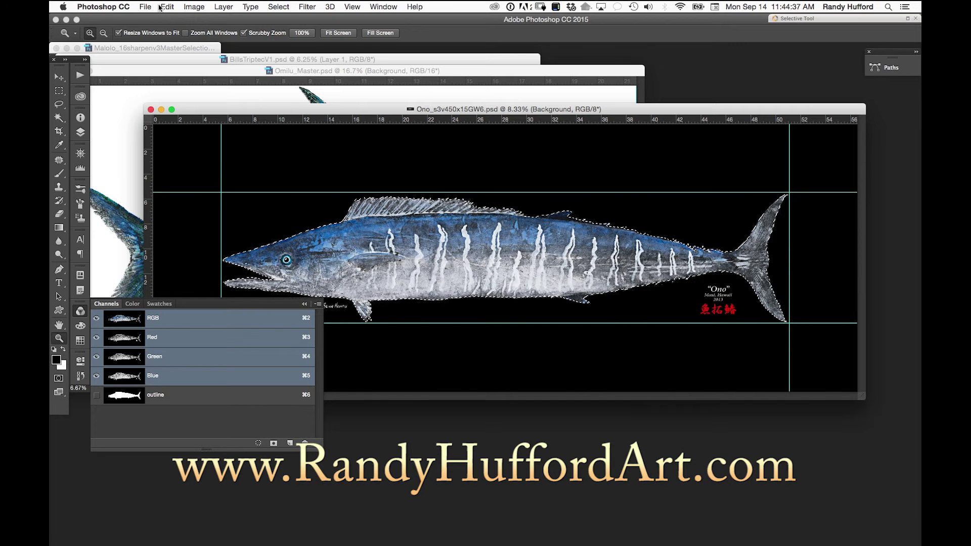
left_click(195, 8)
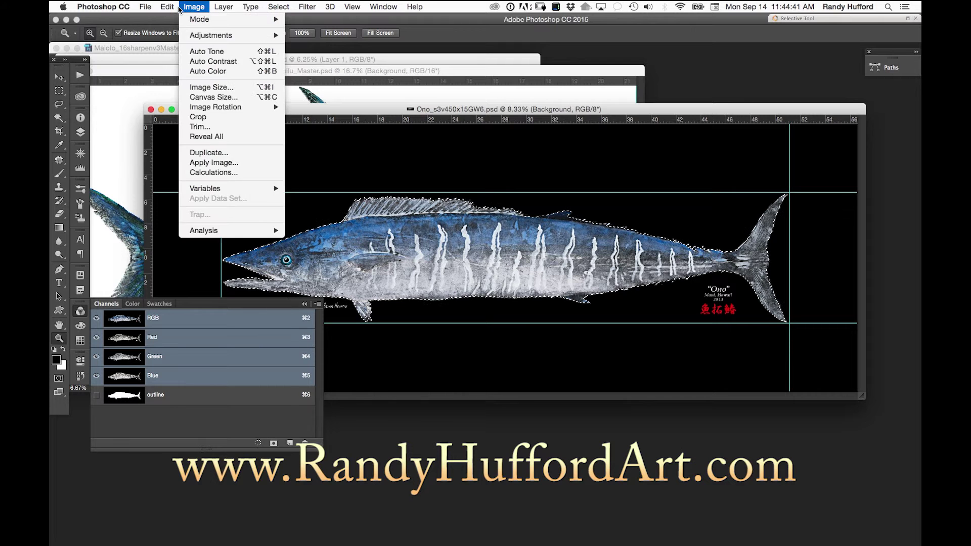
mouse_move(167, 11)
left_click(177, 81)
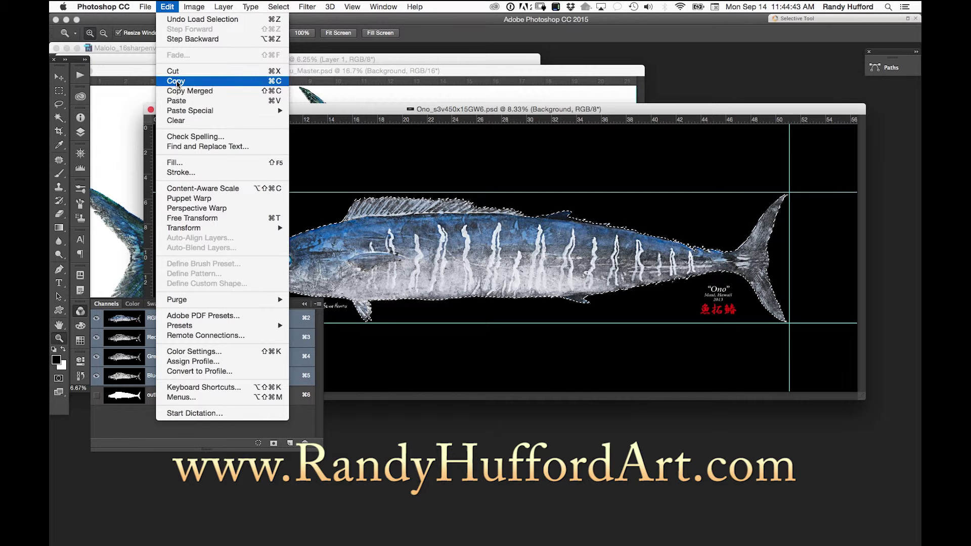
Check the text and shape layers, make Background the active layer, and copy the selected fish from it
left_click(80, 133)
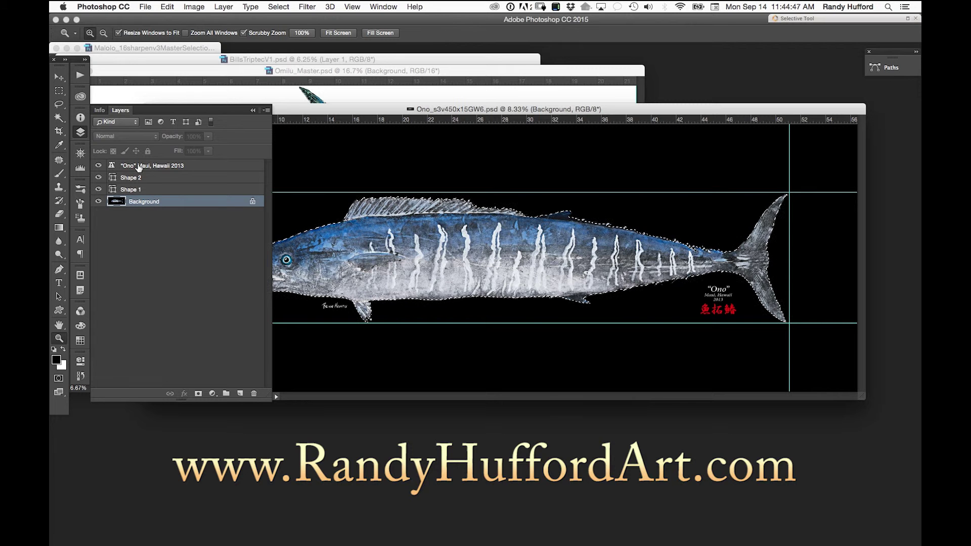
left_click(197, 166)
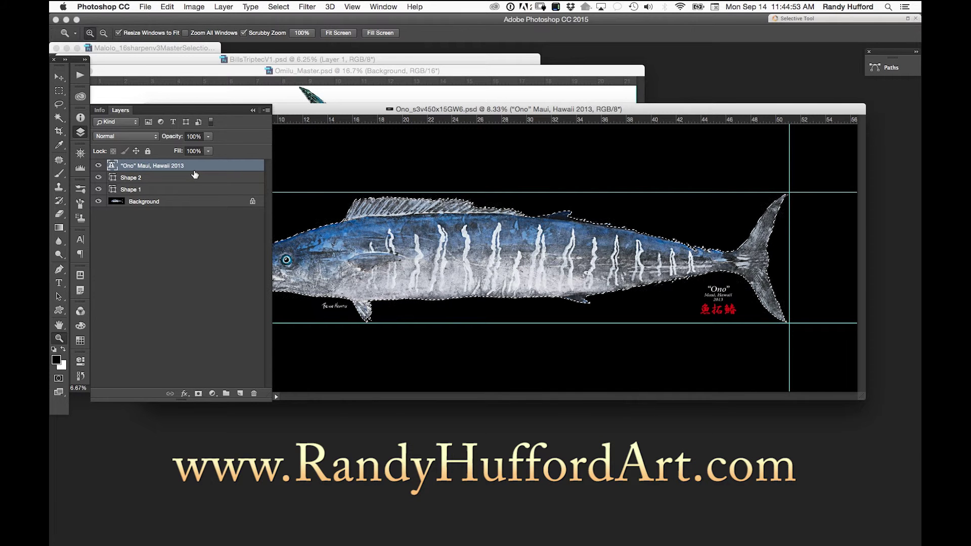
left_click(177, 182)
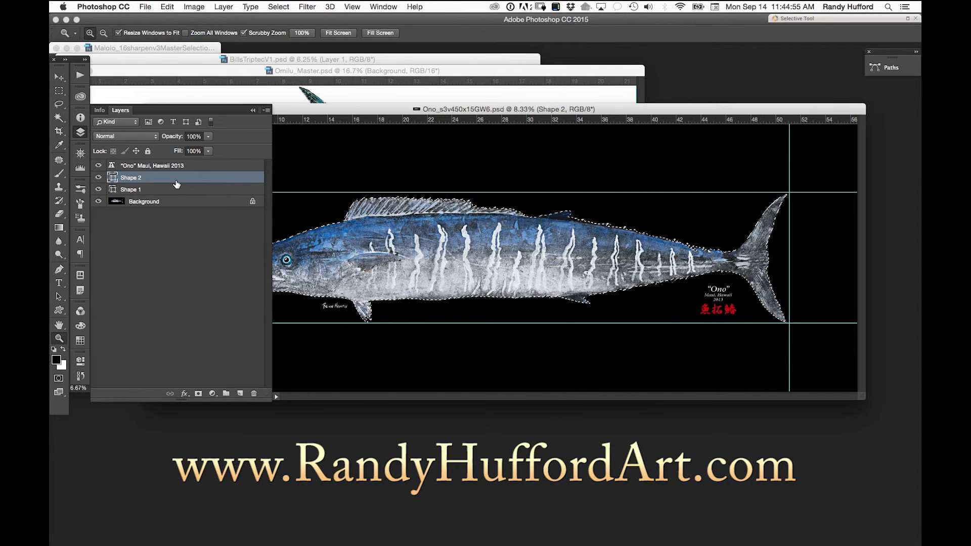
left_click(172, 190)
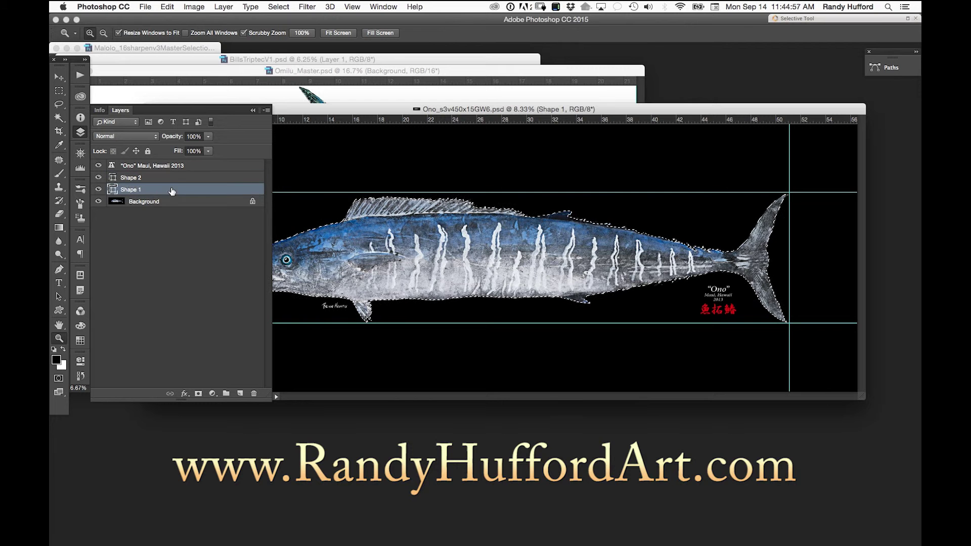
left_click(179, 202)
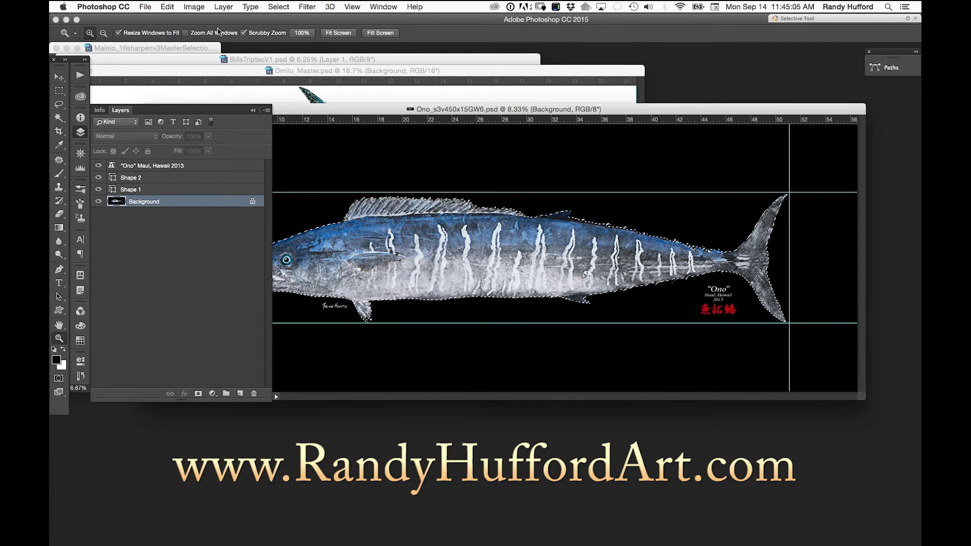
left_click(166, 8)
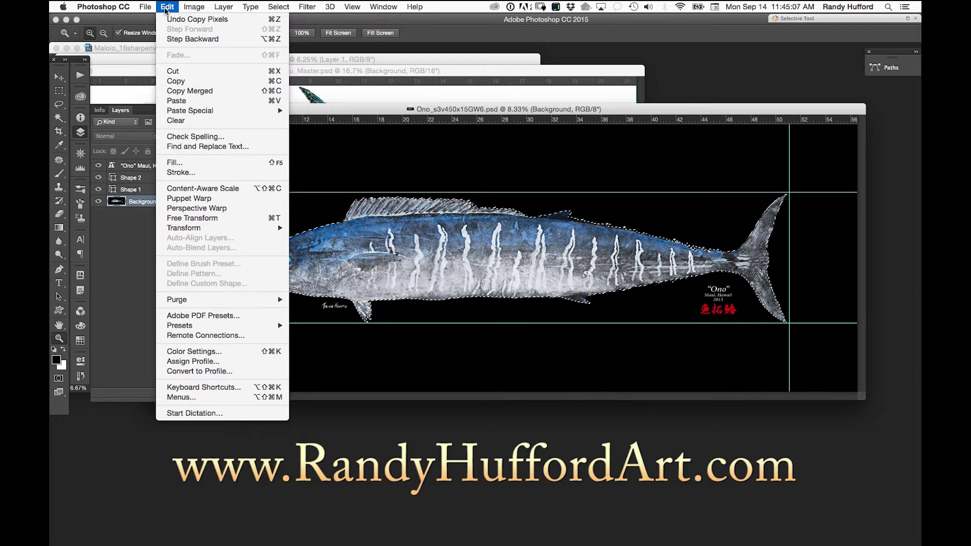
left_click(181, 83)
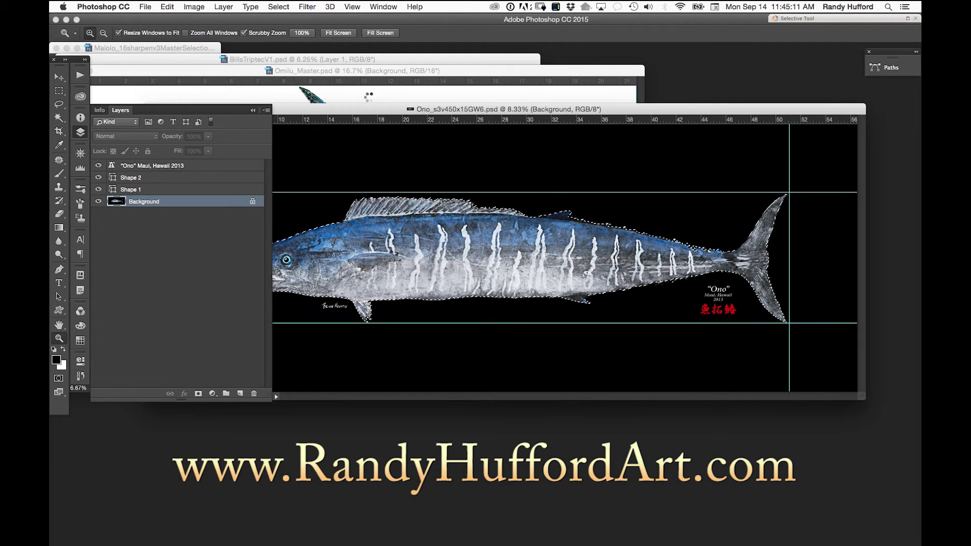
Bring the BillsTriptecV1.psd window in front of the Ono image and paste the copied fish into it
left_click(270, 56)
left_click_drag(410, 65, 644, 261)
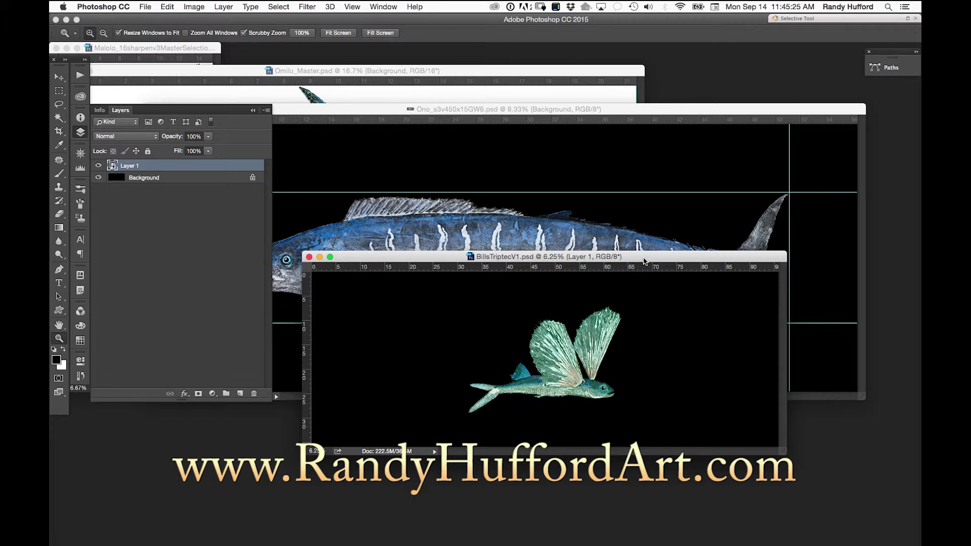
left_click(167, 6)
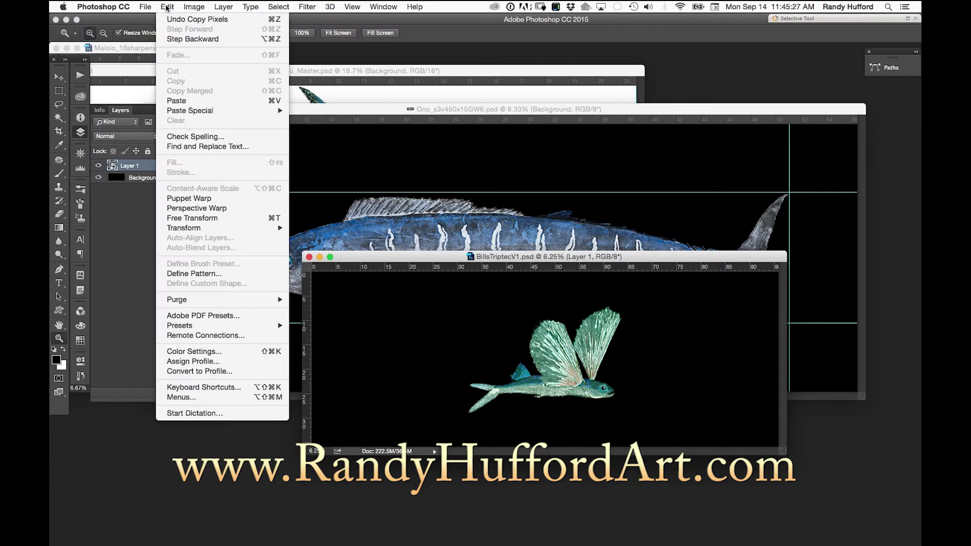
left_click(185, 101)
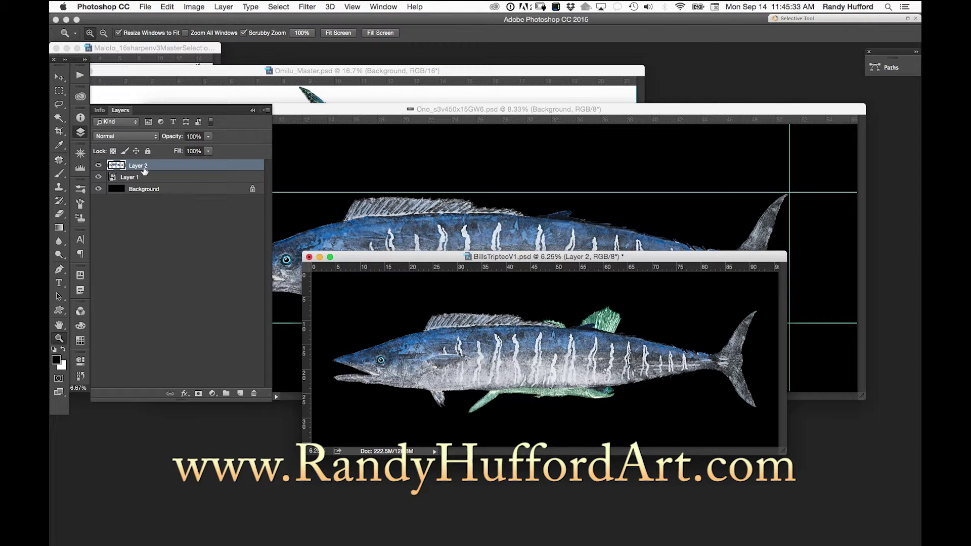
Set the layer thumbnails to the largest size and convert Layer 2, the Ono fish, to a smart object
left_click(266, 110)
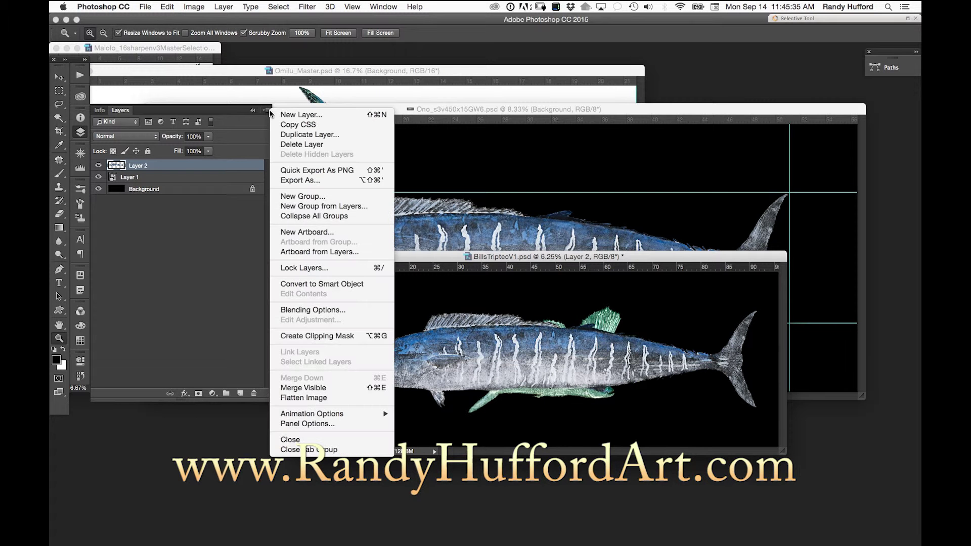
left_click(333, 423)
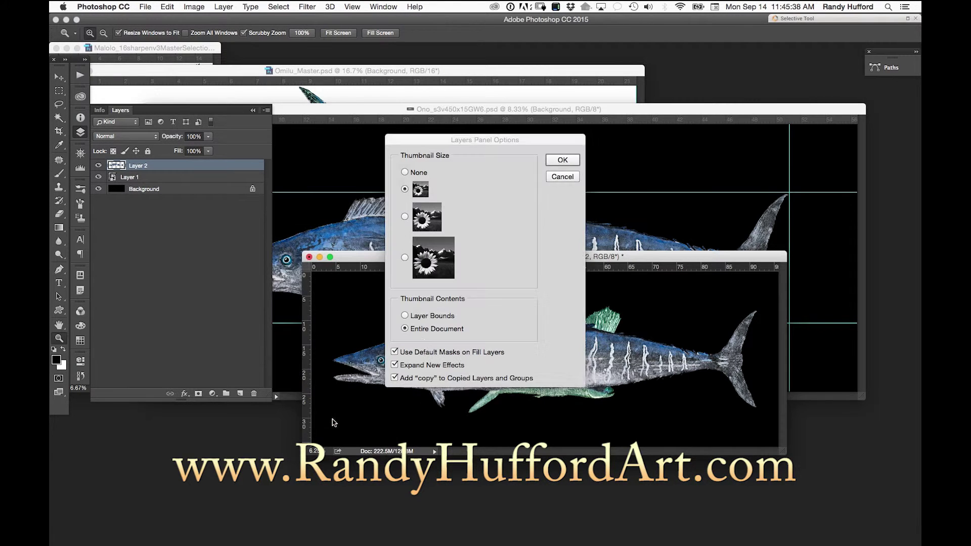
left_click(405, 258)
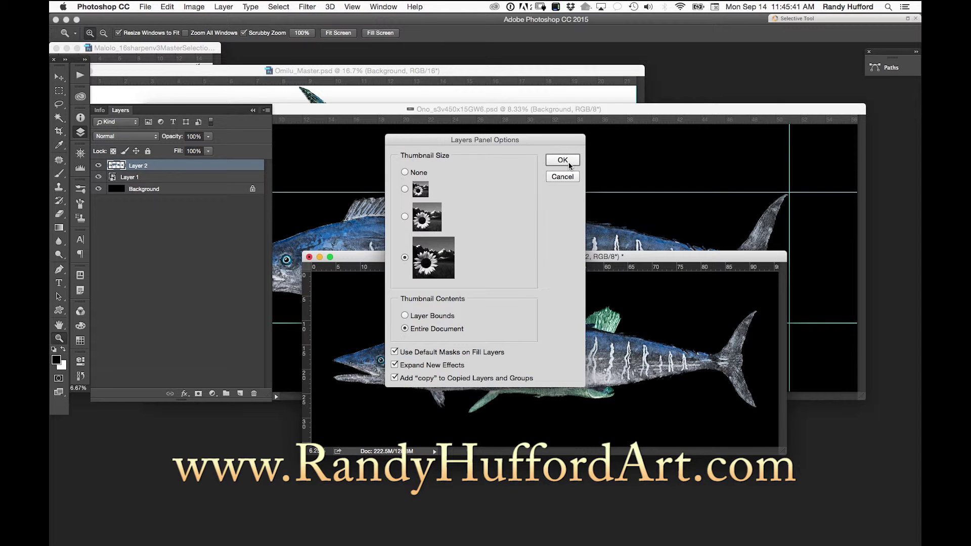
left_click(563, 160)
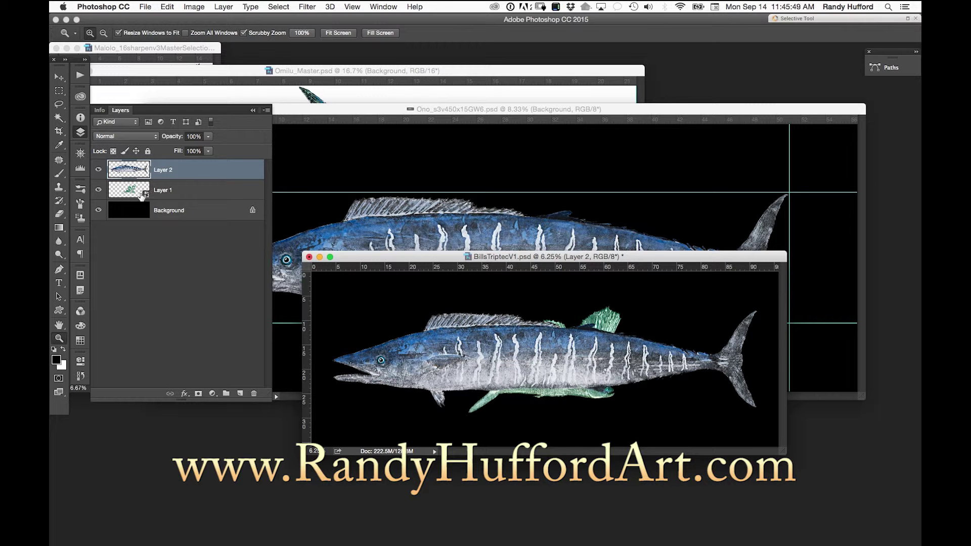
right_click(187, 169)
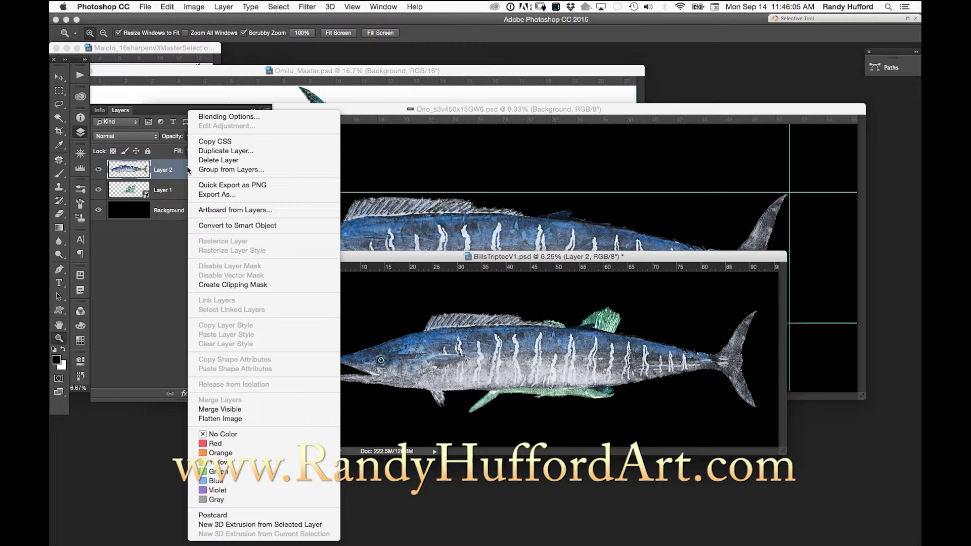
left_click(208, 227)
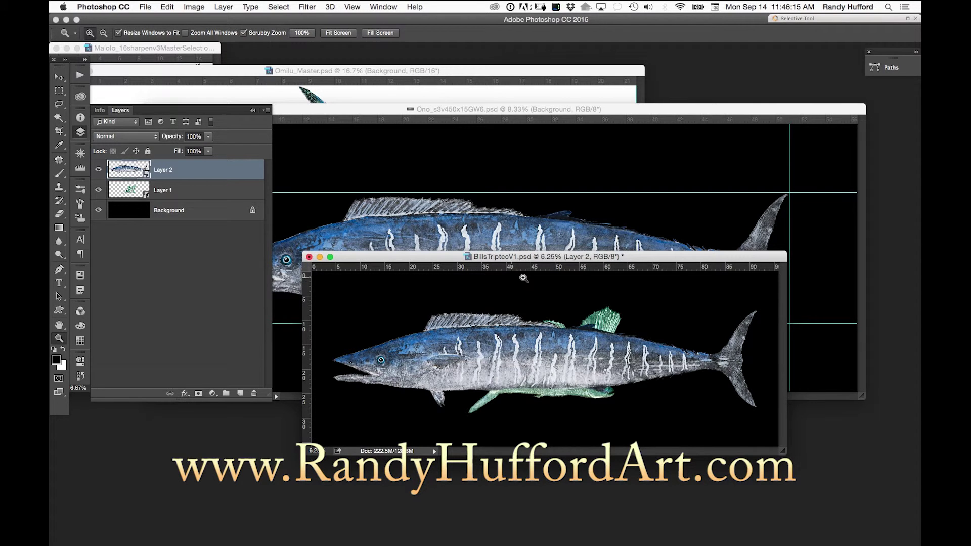
Close the Ono and Malolo source images, keeping BillsTriptecV1.psd and Omilu_Master.psd open
left_click_drag(490, 258, 480, 300)
left_click(450, 109)
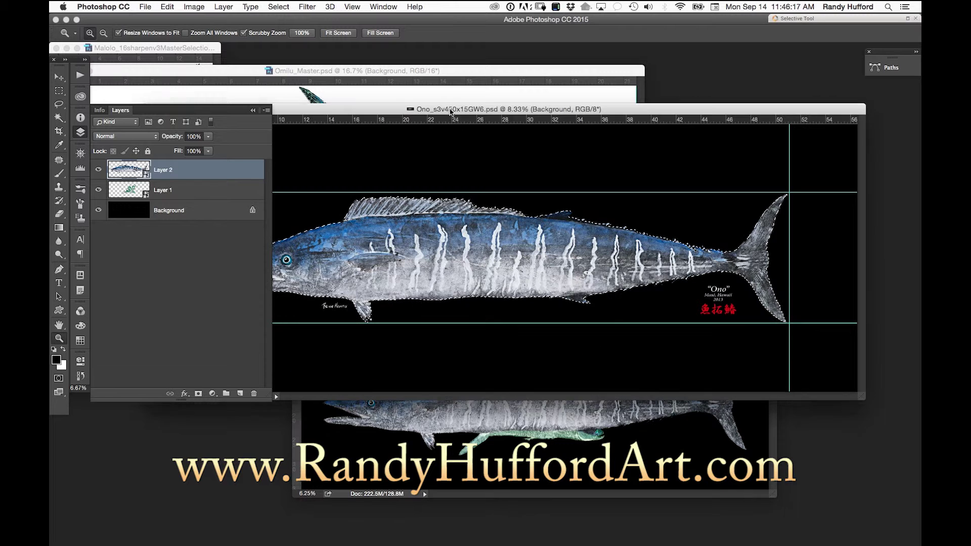
left_click_drag(450, 109, 525, 110)
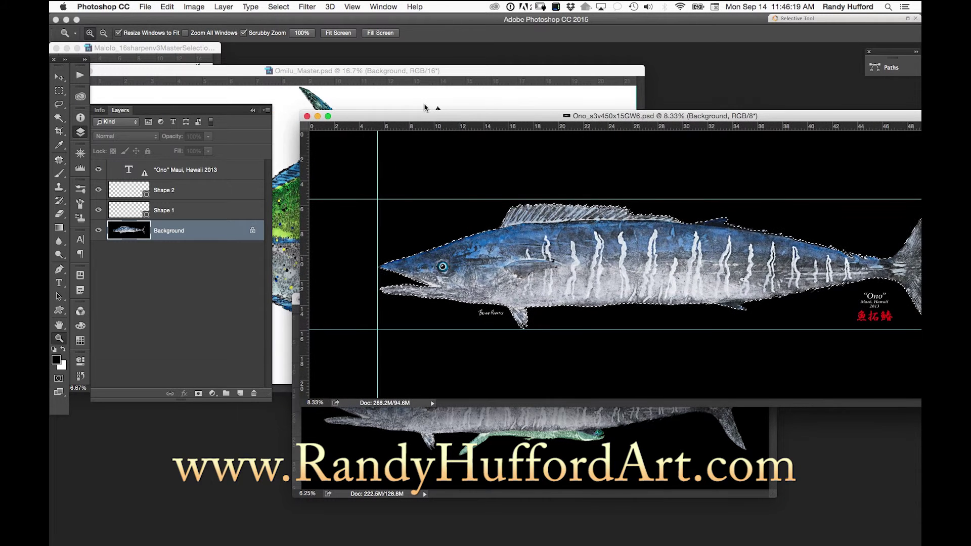
left_click(309, 107)
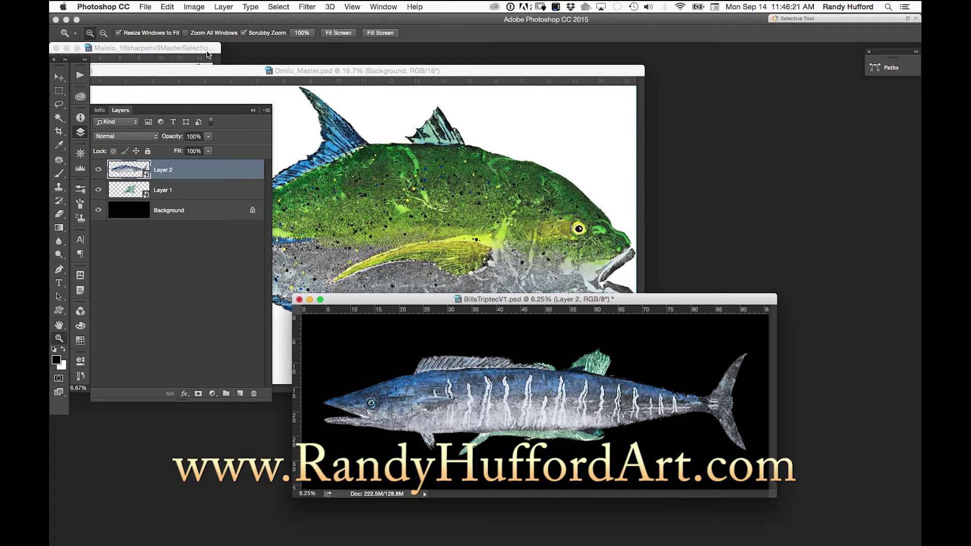
left_click_drag(199, 50, 702, 70)
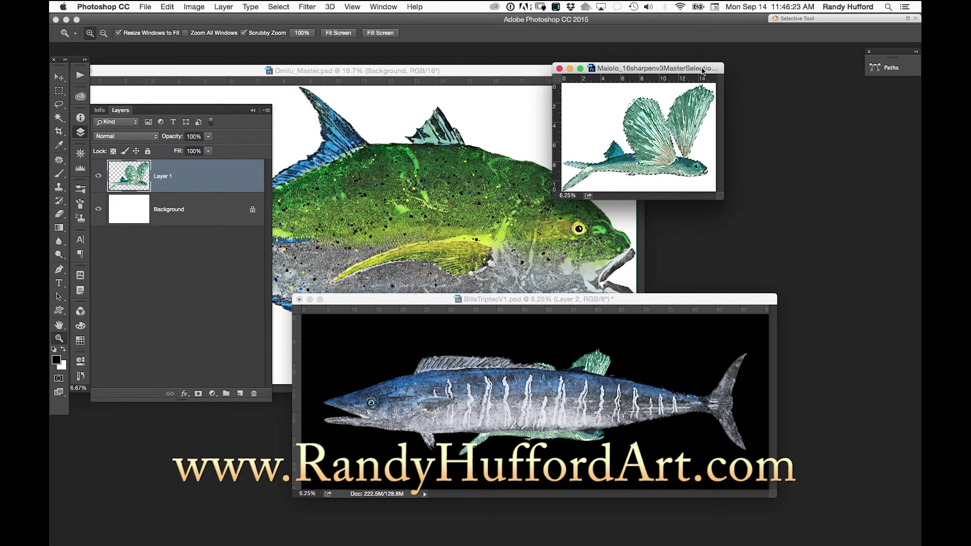
left_click(559, 68)
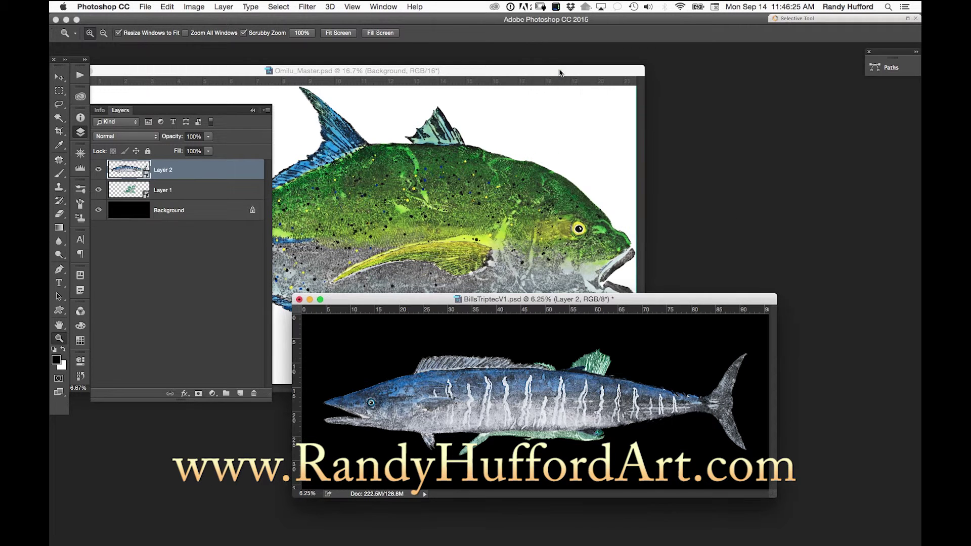
Move the BillsTriptecV1.psd window aside and bring Omilu_Master.psd to the front, fully in view
left_click(528, 76)
left_click_drag(698, 299, 750, 300)
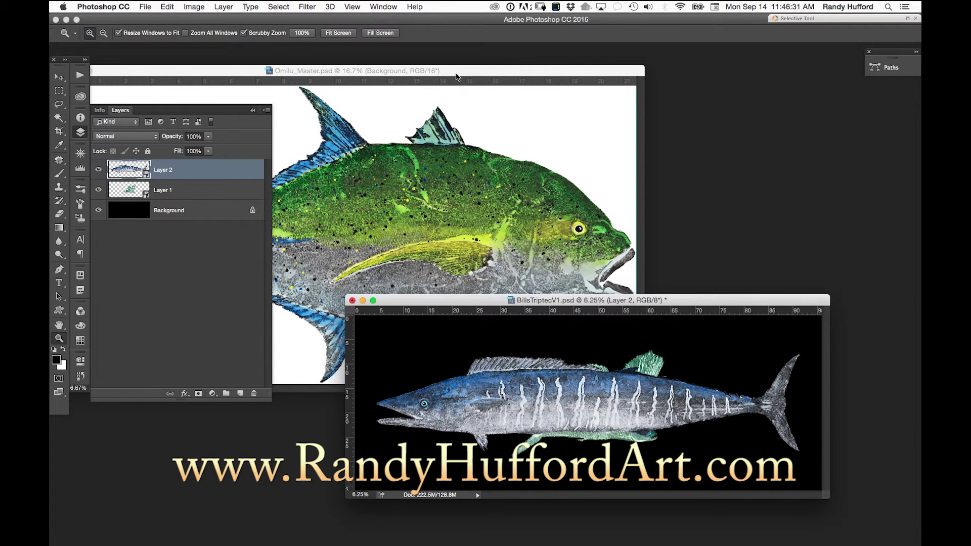
left_click_drag(460, 69, 610, 69)
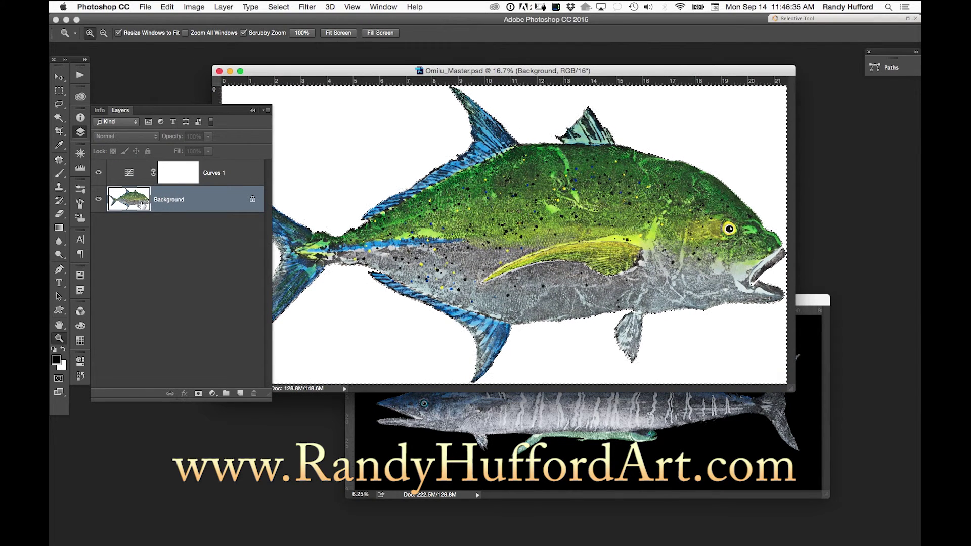
Compare the Omilu fish with the Curves 1 adjustment hidden and shown, and make Background the active layer
left_click(222, 174)
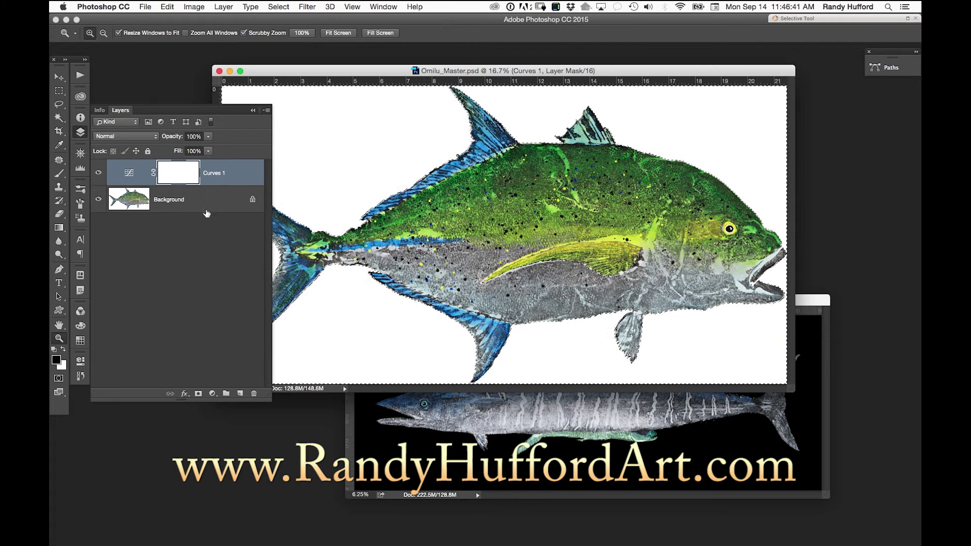
left_click(99, 174)
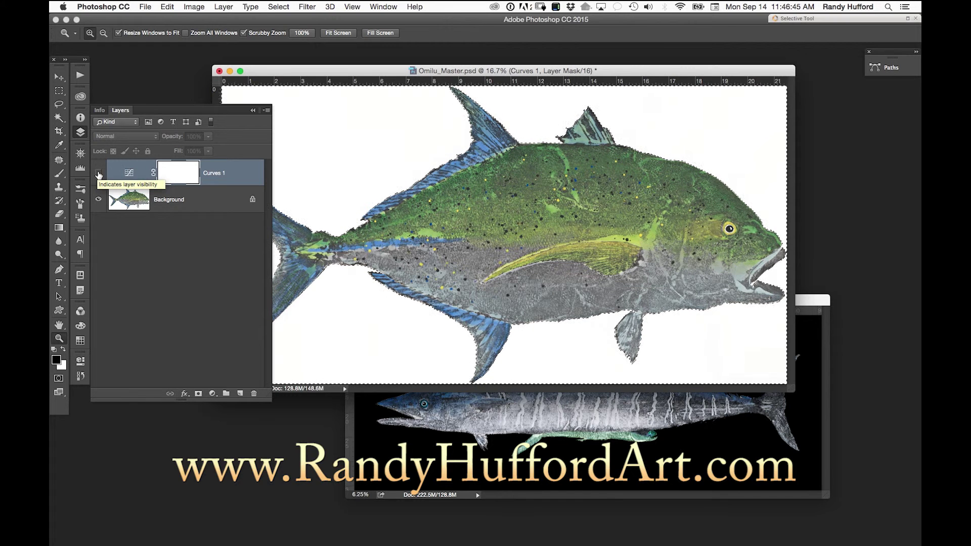
left_click(98, 175)
left_click(197, 201)
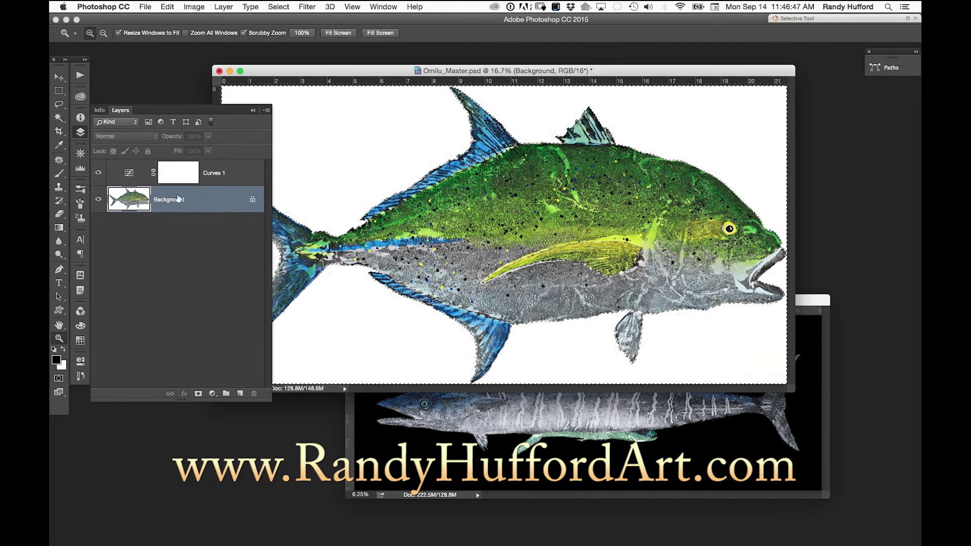
Flatten Omilu_Master.psd so the Curves 1 adjustment is merged into the background
left_click(242, 168)
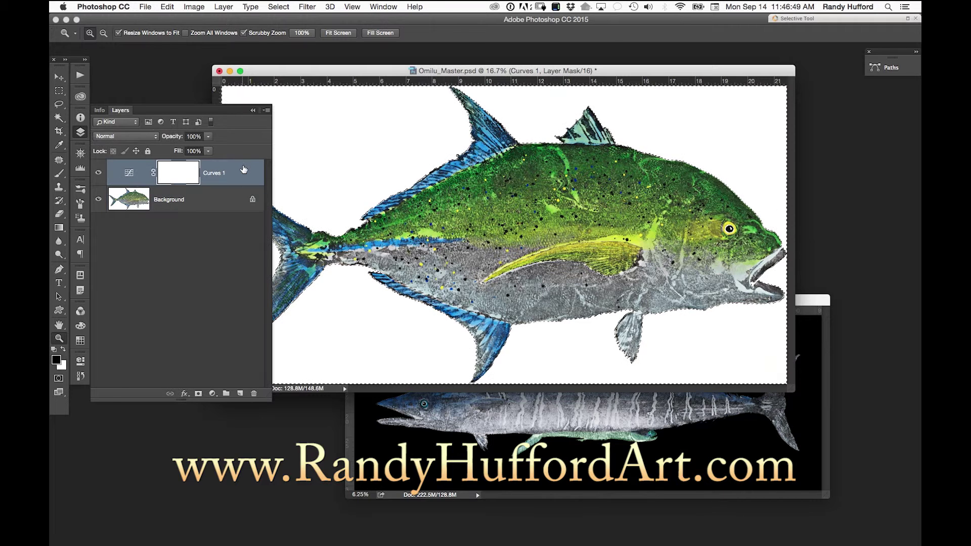
left_click(223, 6)
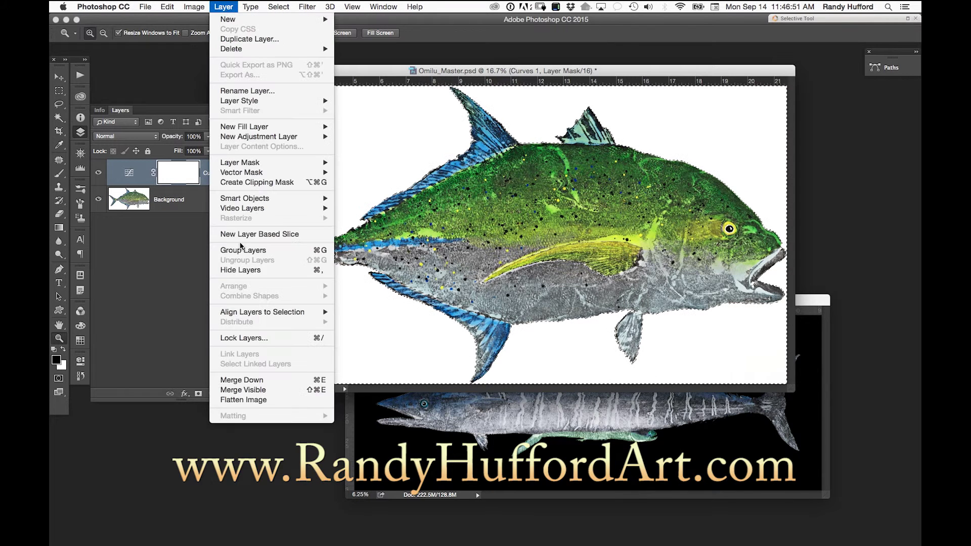
left_click(254, 400)
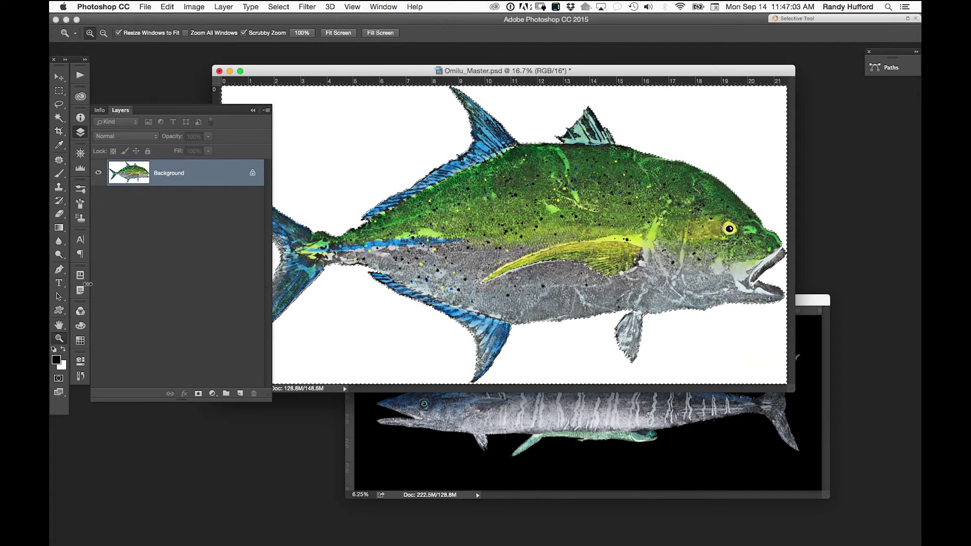
Check the channels of the Omilu image, invert the selection so it covers the fish, and copy it
left_click(80, 312)
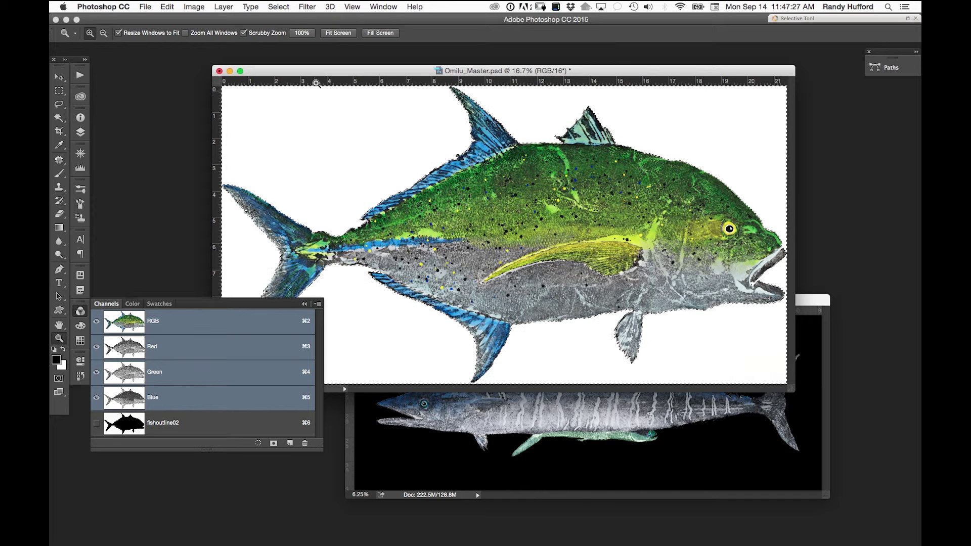
left_click(286, 8)
left_click(291, 30)
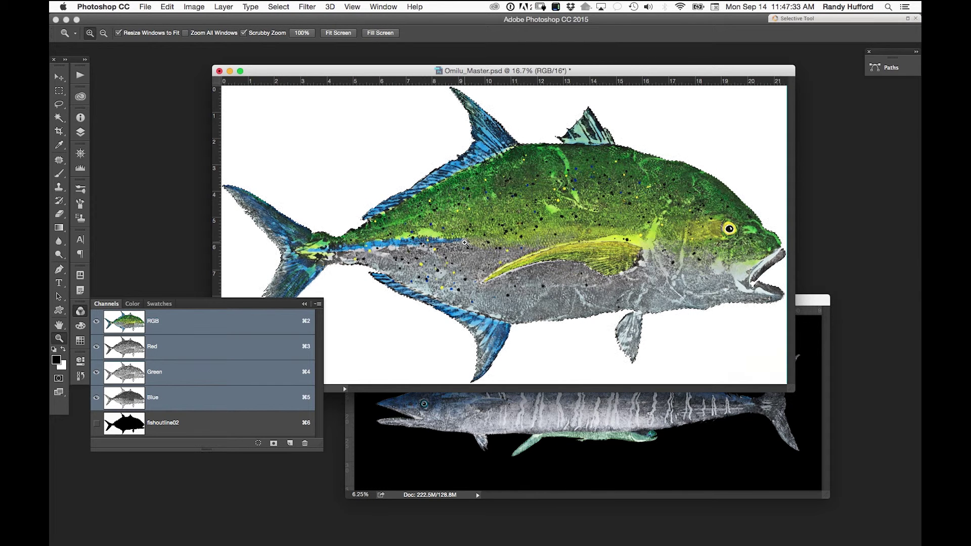
left_click(203, 9)
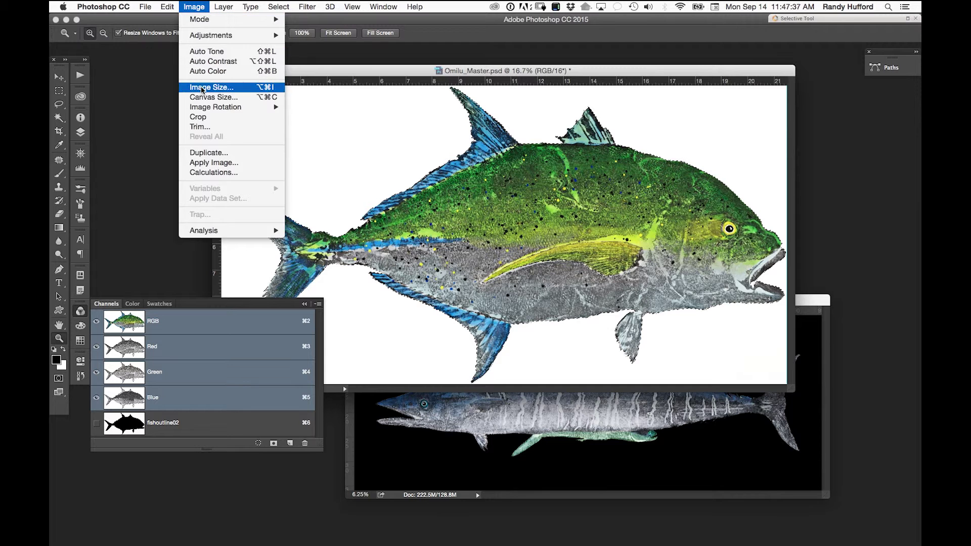
mouse_move(168, 9)
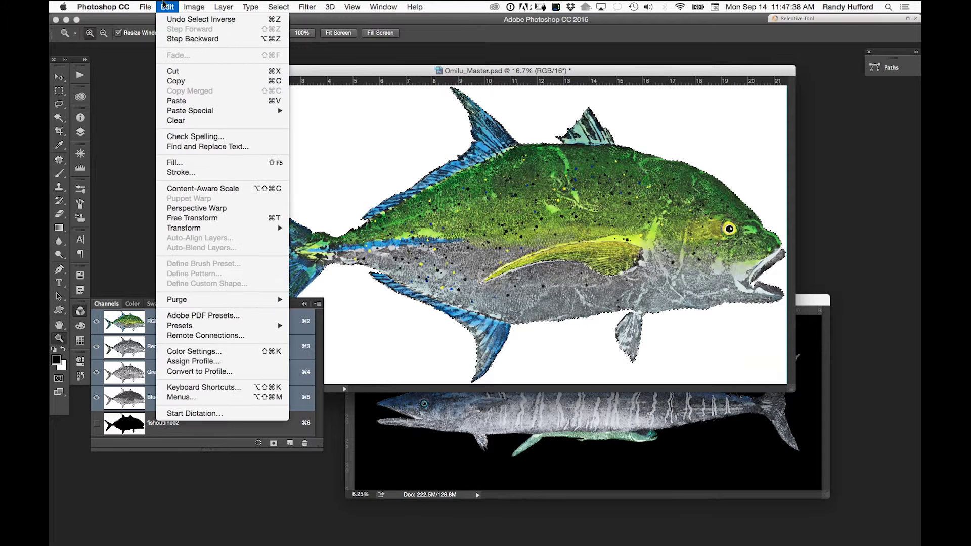
left_click(180, 82)
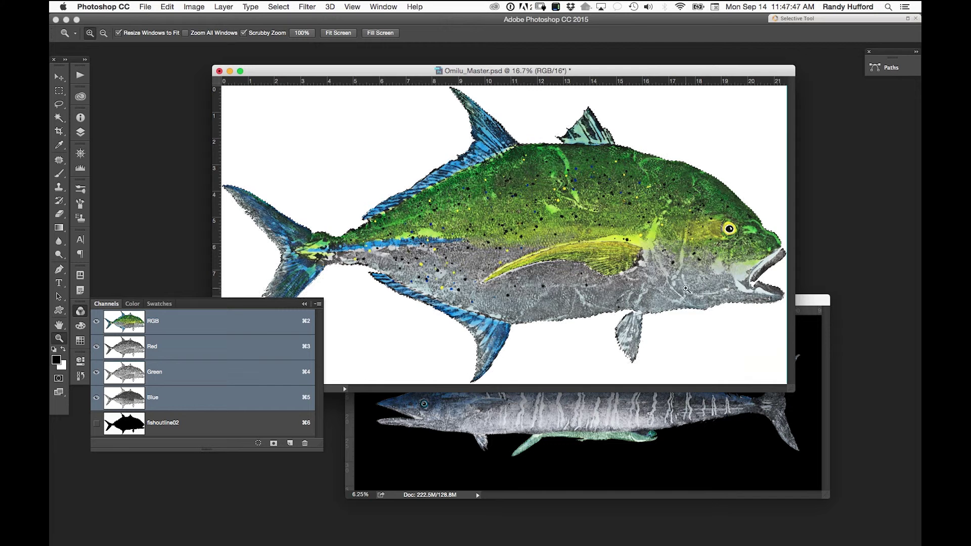
Paste the copied Omilu fish into BillsTriptecV1.psd and activate the Move tool
left_click(814, 300)
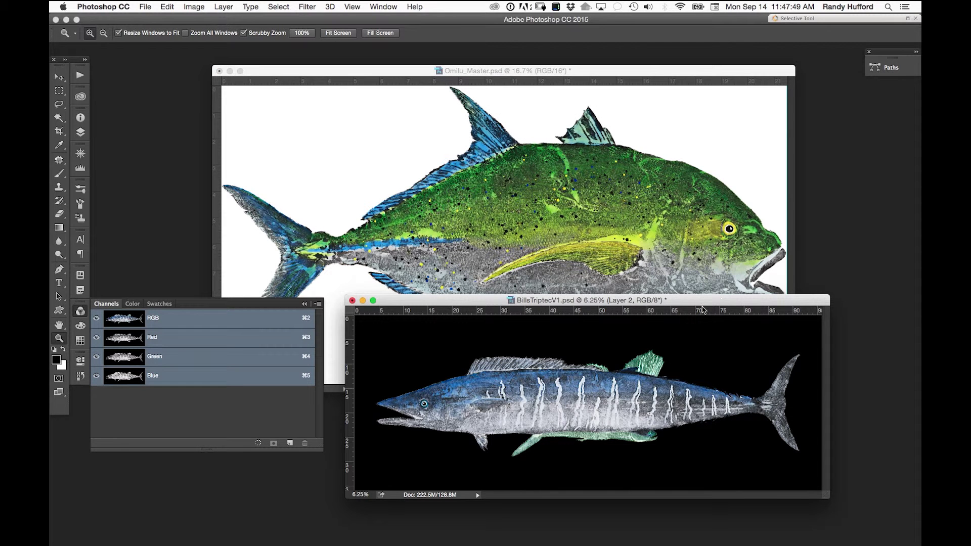
left_click_drag(684, 304, 707, 161)
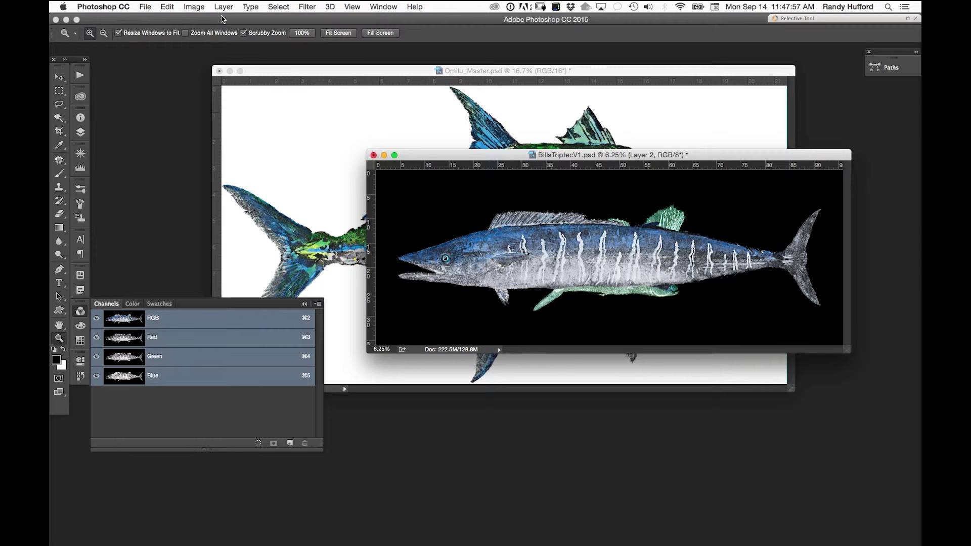
key("super+v")
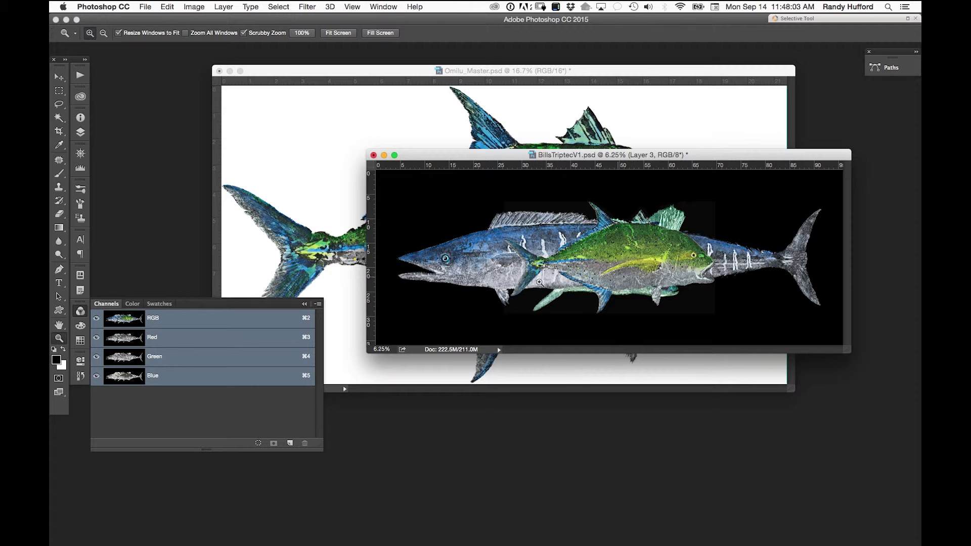
key("v")
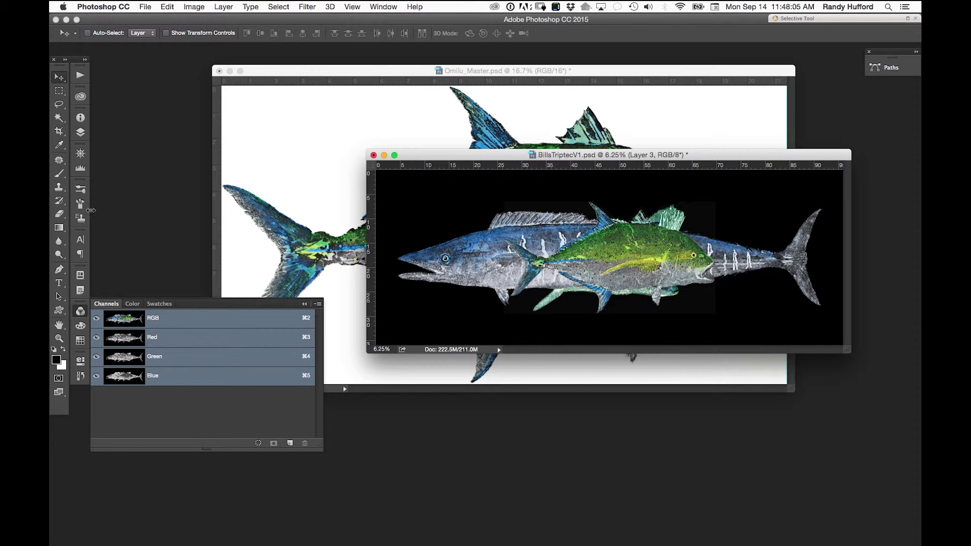
Rename Layer 3, which holds the pasted green fish, as Omilu
left_click(84, 135)
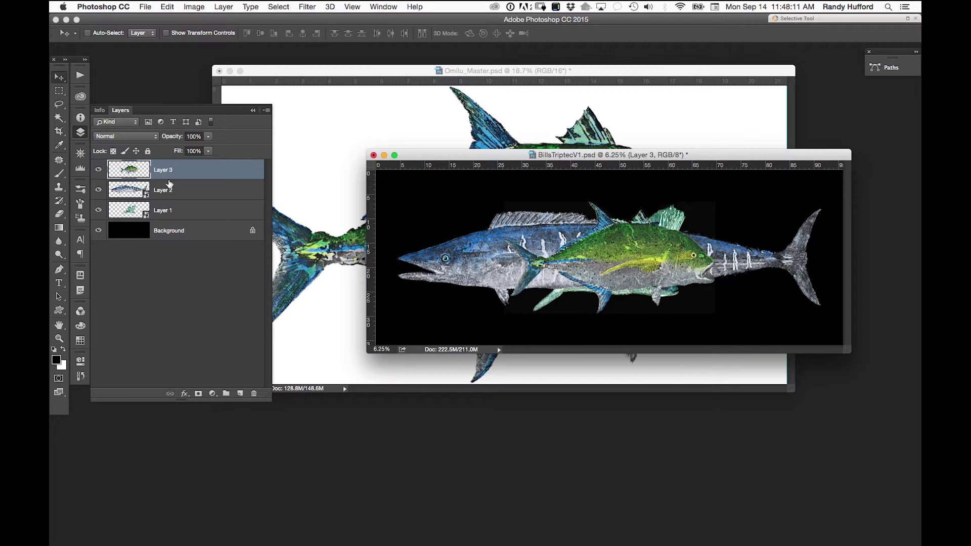
double_click(163, 172)
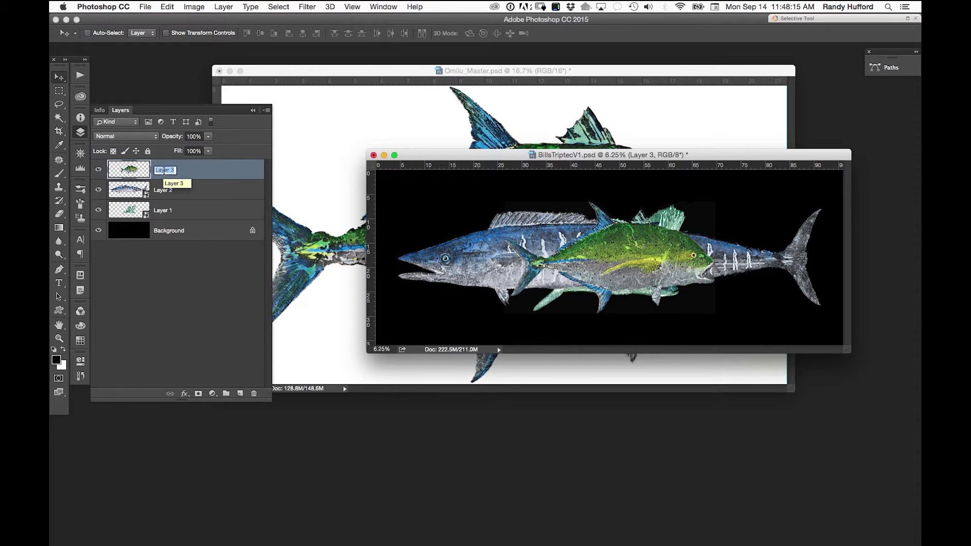
type("Omilu")
key("Return")
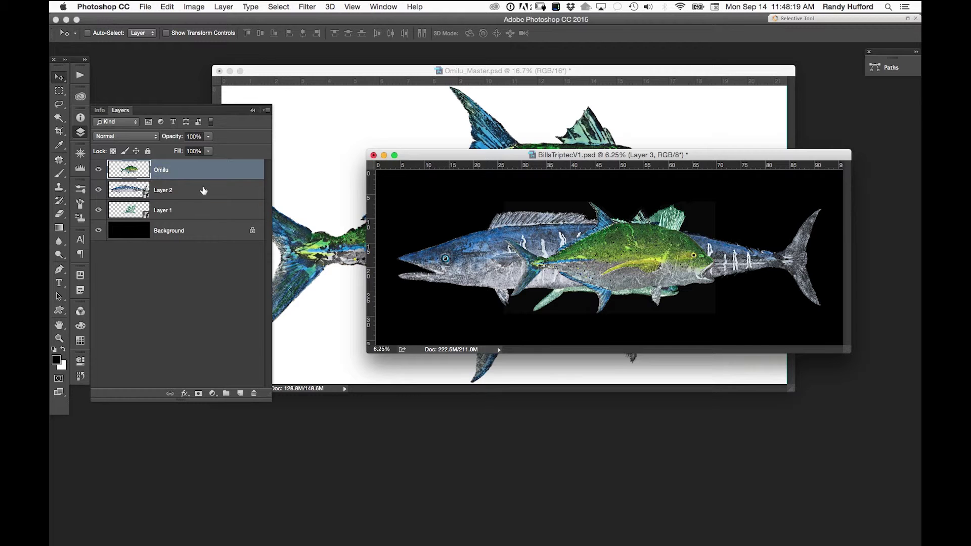
Rename Layer 2, which holds the long blue fish, as Ono
left_click(203, 190)
double_click(163, 192)
type("Ono")
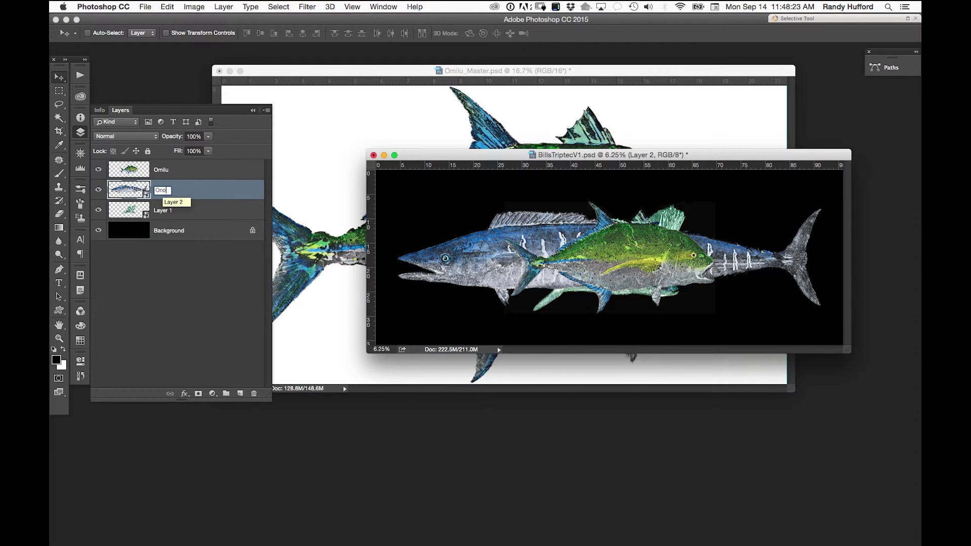
Rename Layer 1, which holds the turquoise flying fish, as Mololo
left_click(165, 213)
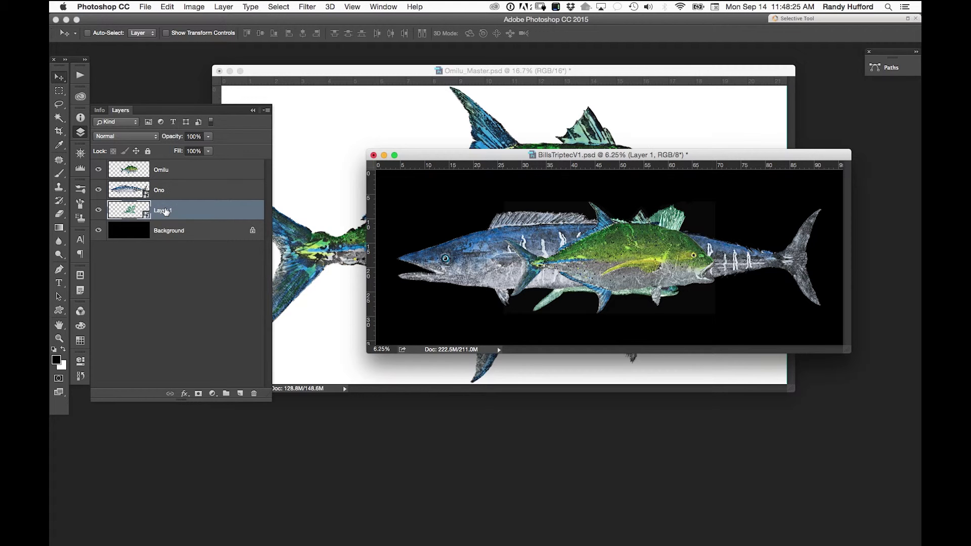
double_click(164, 212)
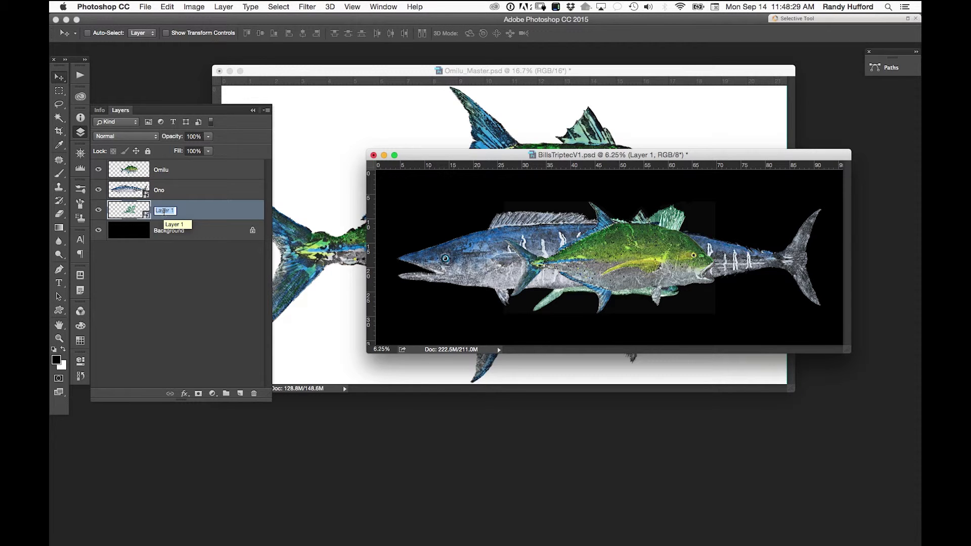
type("Omilu")
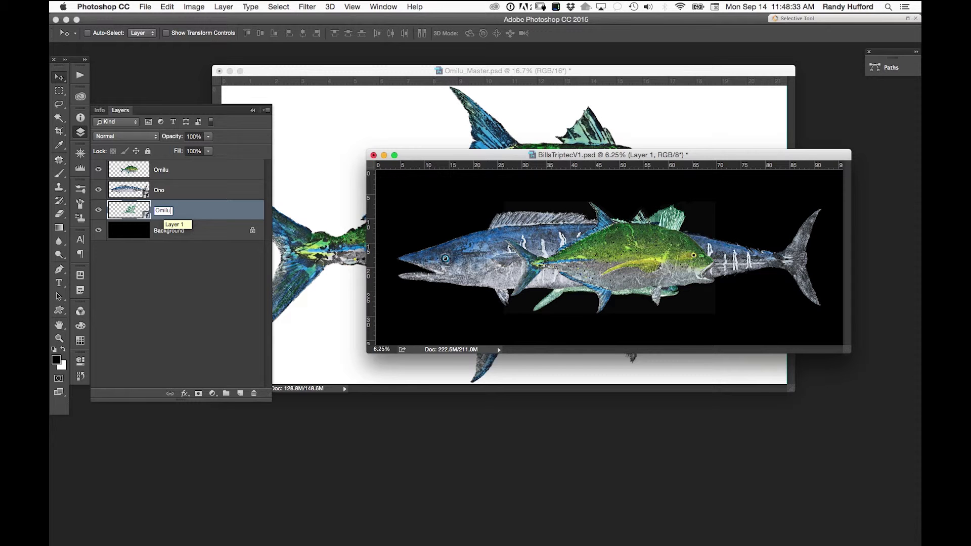
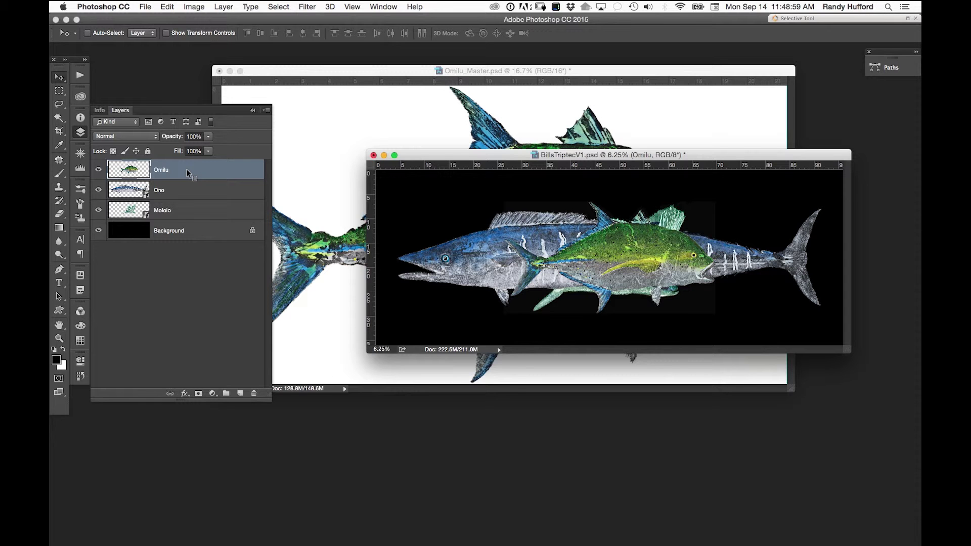
Convert the Omilu layer to a smart object, and close Omilu_Master.psd without saving its changes
right_click(187, 172)
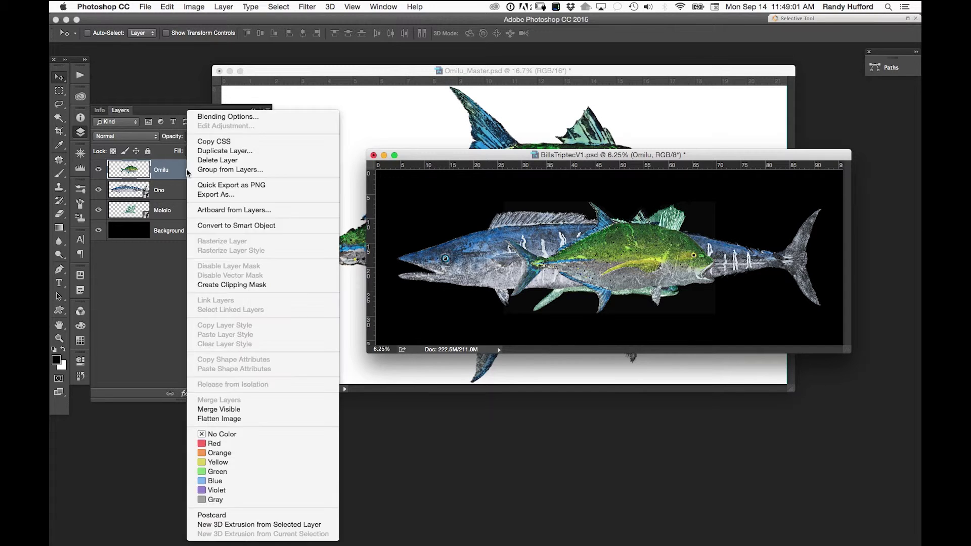
left_click(210, 226)
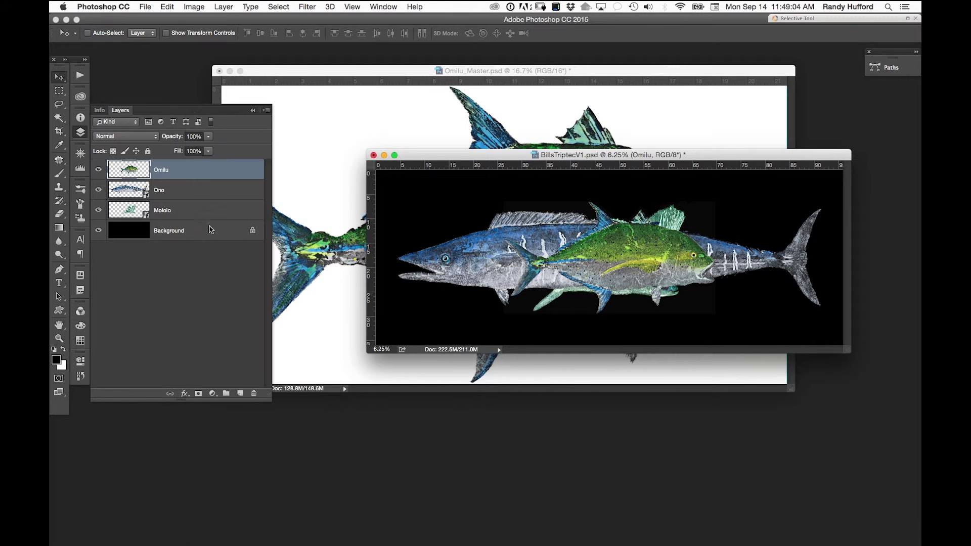
left_click(399, 75)
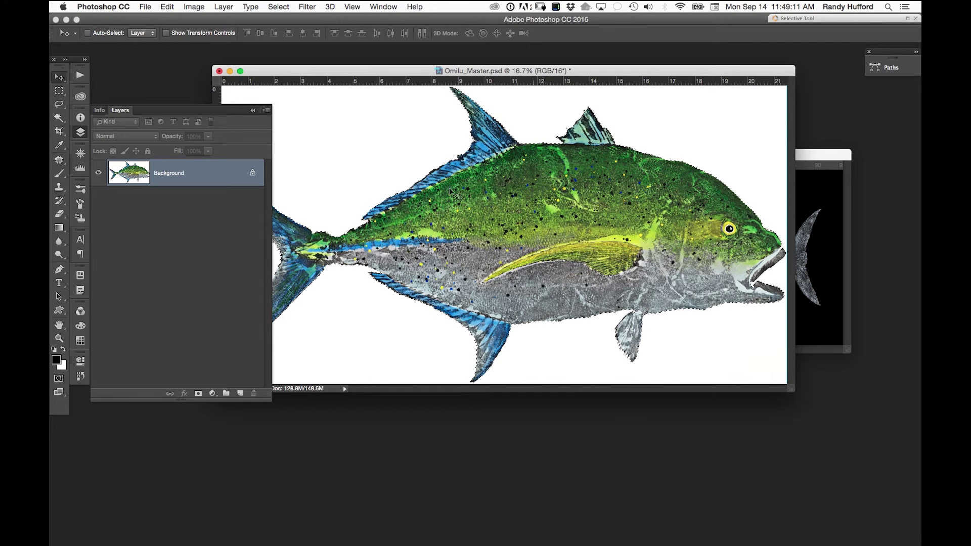
left_click(219, 71)
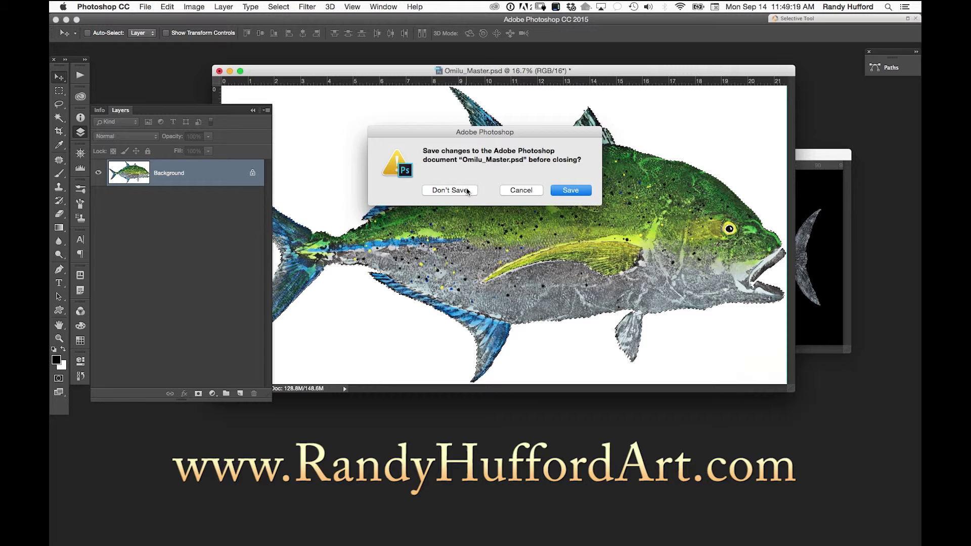
left_click(450, 190)
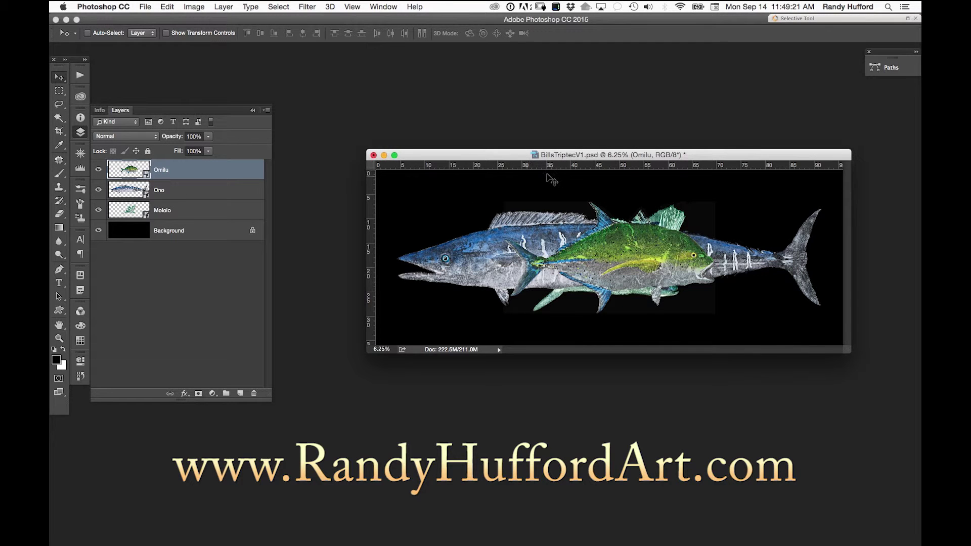
left_click_drag(553, 159, 497, 128)
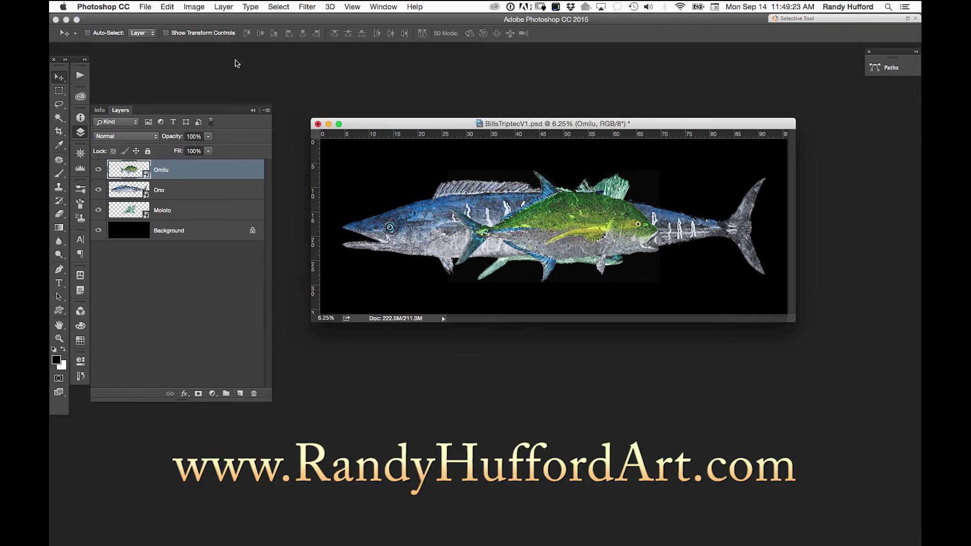
Open the recent file Ono_s3v450x15GW6.psd with its text layers updated, look over the fish artwork, and close it
left_click(144, 8)
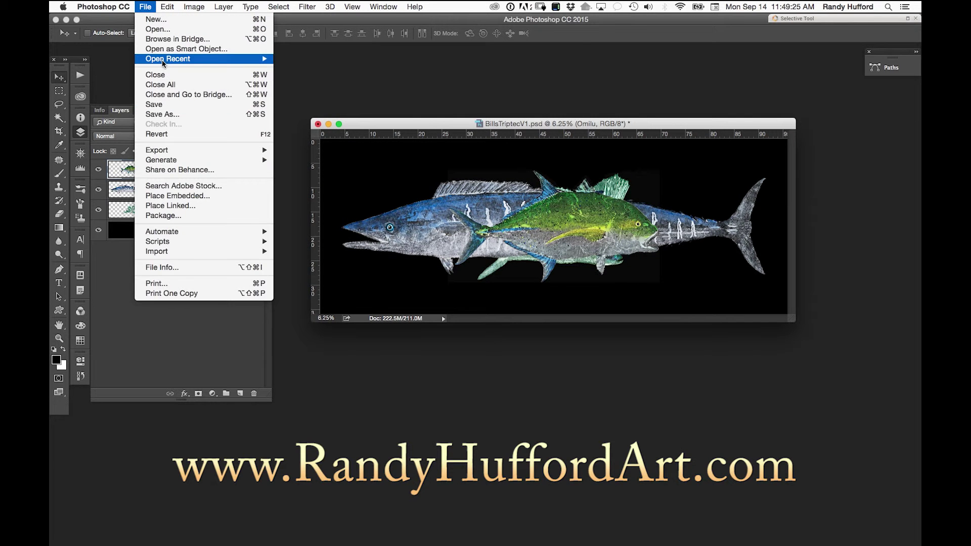
mouse_move(162, 59)
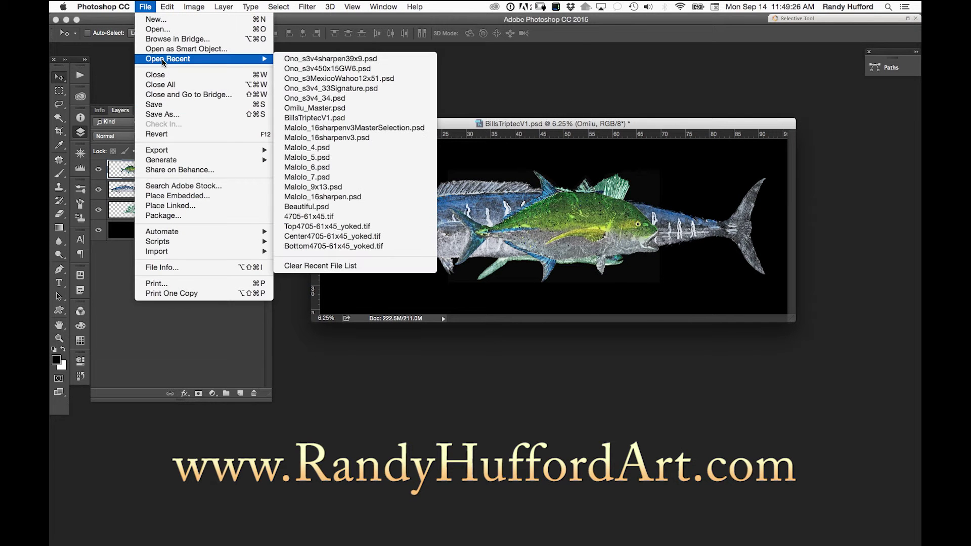
left_click(357, 70)
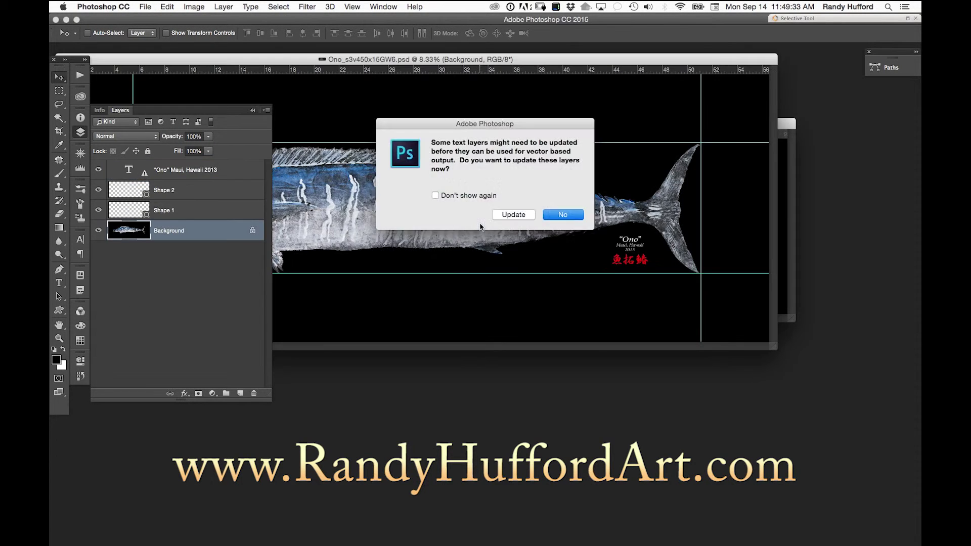
left_click(528, 214)
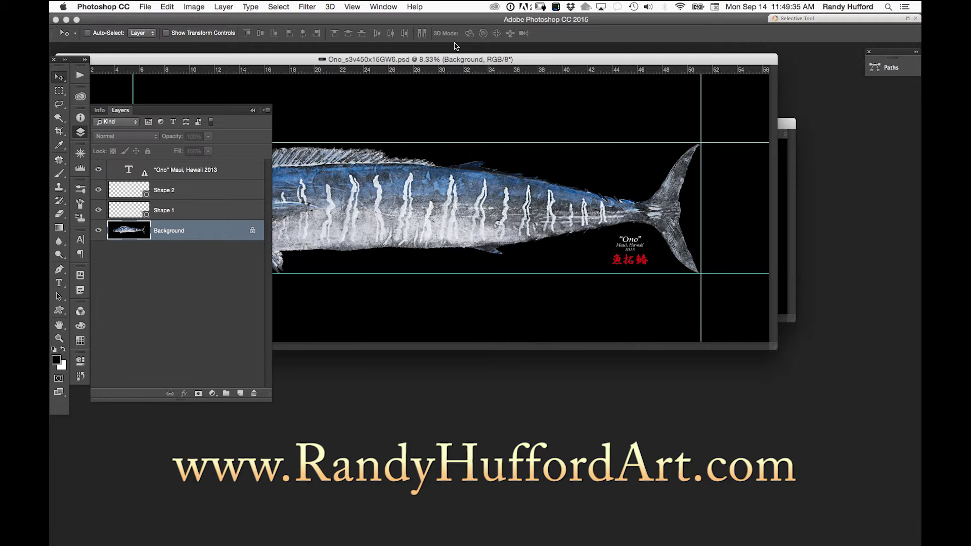
left_click_drag(430, 62, 540, 68)
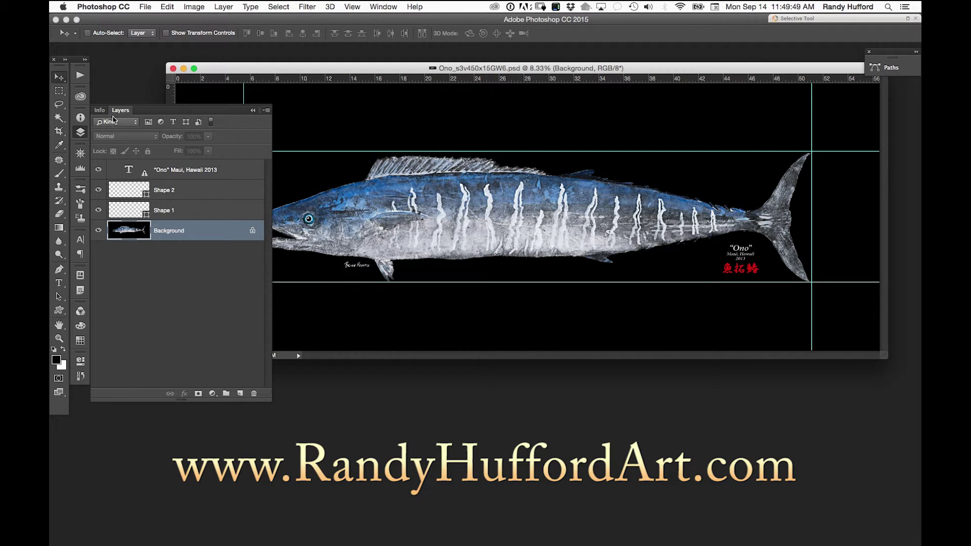
left_click_drag(361, 69, 330, 71)
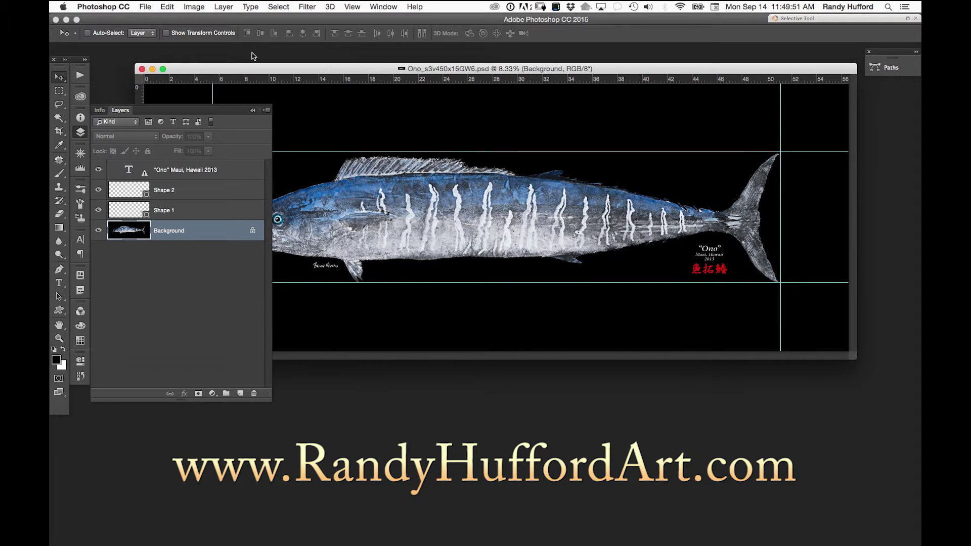
left_click(142, 69)
Enlarge and reposition the BillsTriptecV1.psd window so that empty space surrounds the whole canvas
left_click_drag(438, 124, 418, 90)
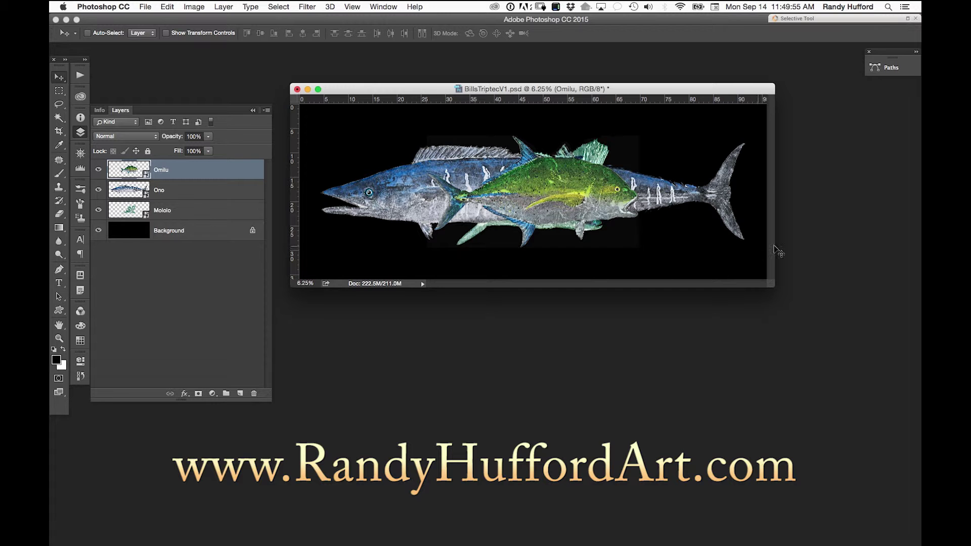
left_click_drag(772, 287, 866, 423)
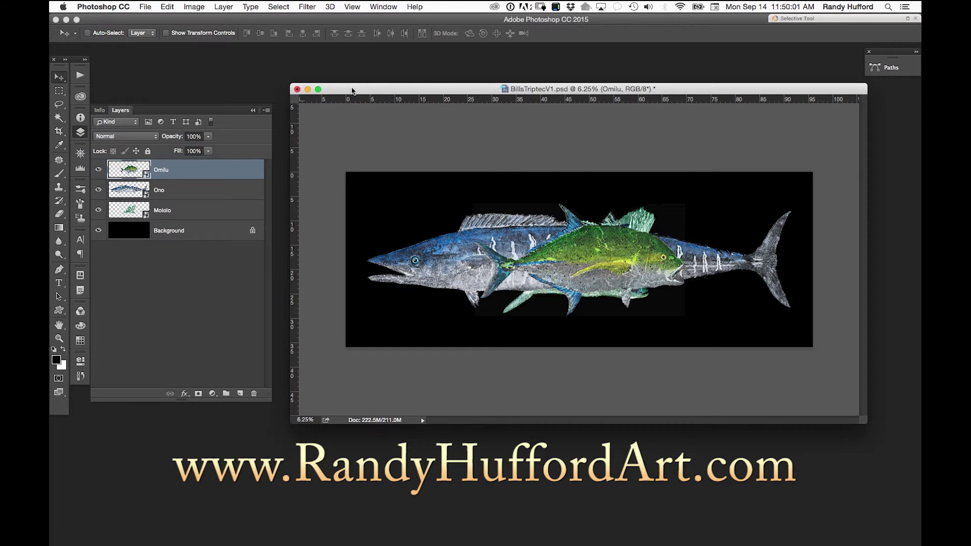
left_click_drag(348, 91, 339, 86)
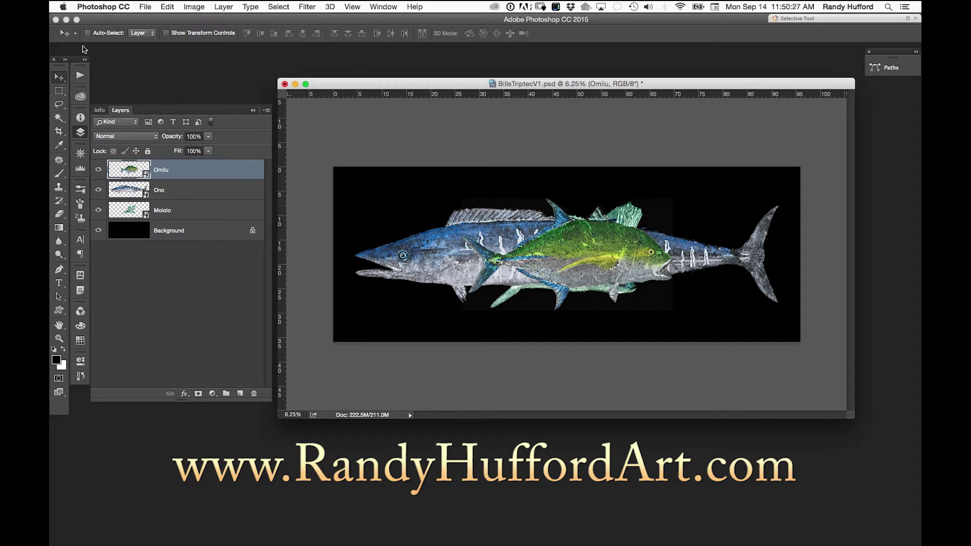
Spread the fish apart on the canvas: Ono fully inside along the upper edge, Mololo at the lower left, Omilu at the lower right
left_click_drag(430, 242, 430, 192)
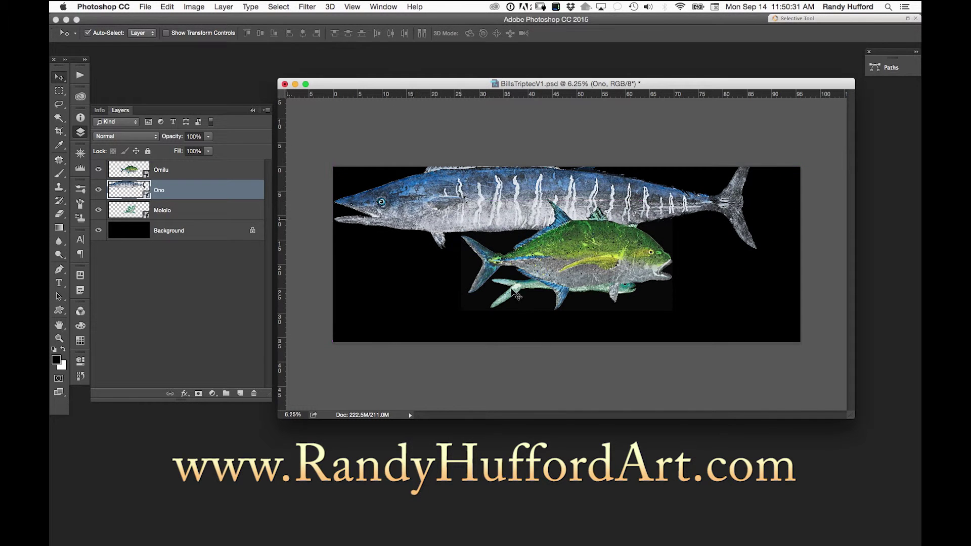
left_click_drag(527, 286, 384, 310)
left_click_drag(599, 263, 703, 294)
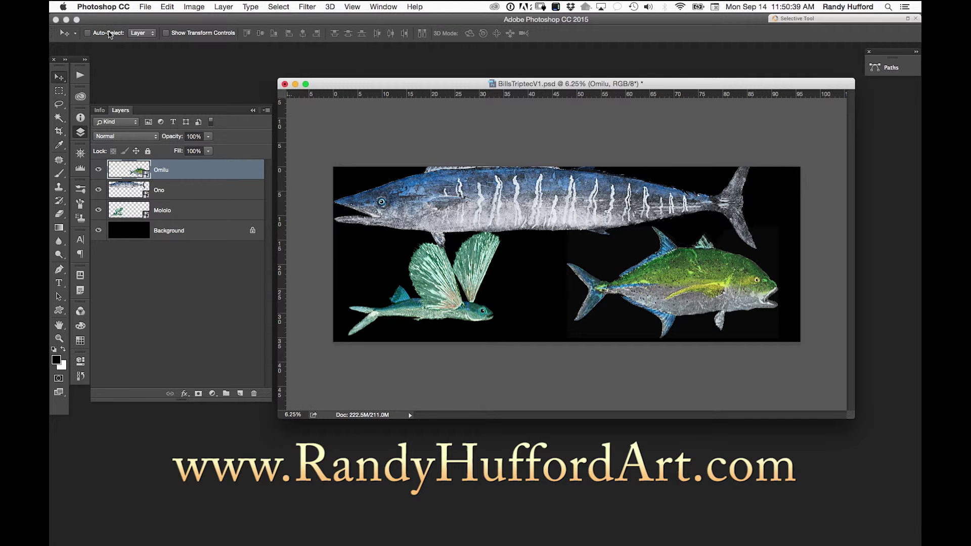
left_click(162, 186)
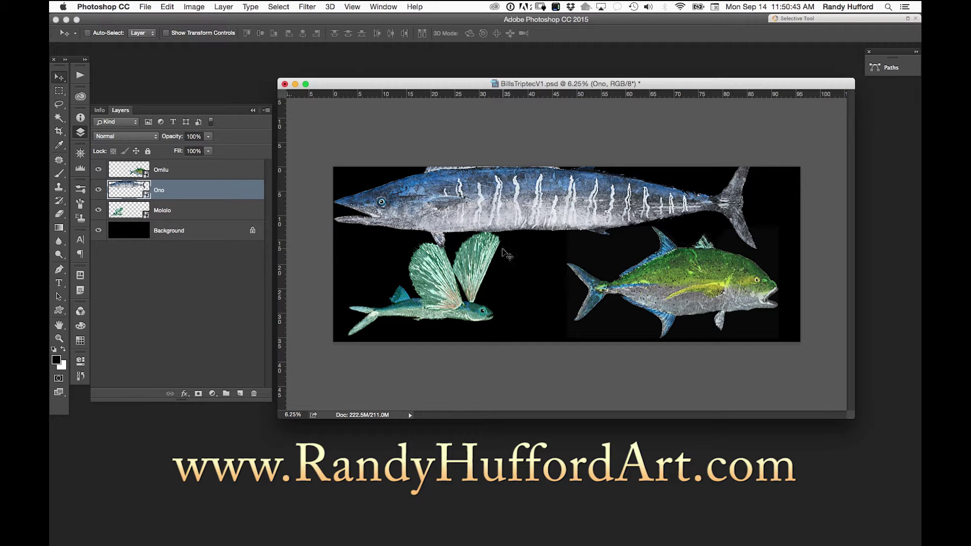
left_click_drag(493, 205, 513, 226)
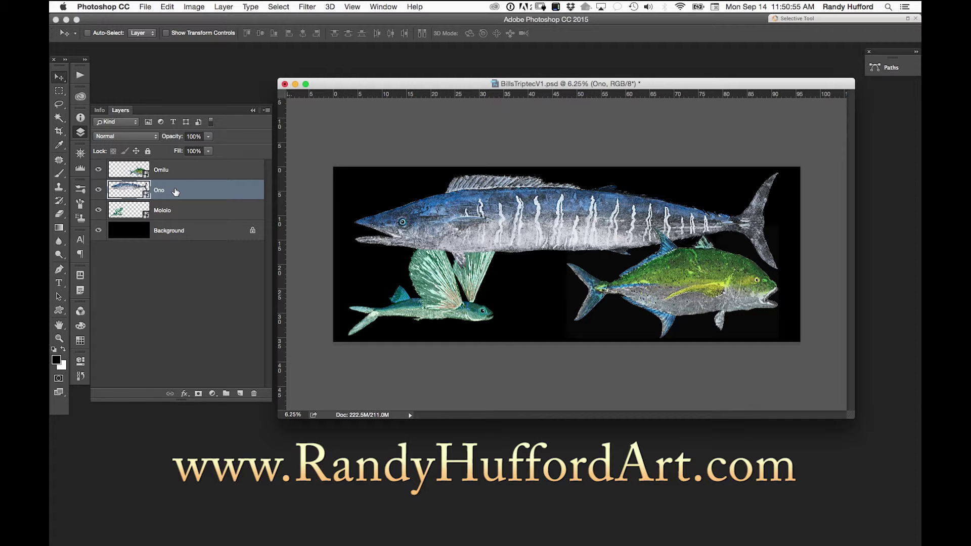
Shrink the Ono fish proportionally to less than half its size with Free Transform, keeping its top-left corner in place
key("ctrl+t")
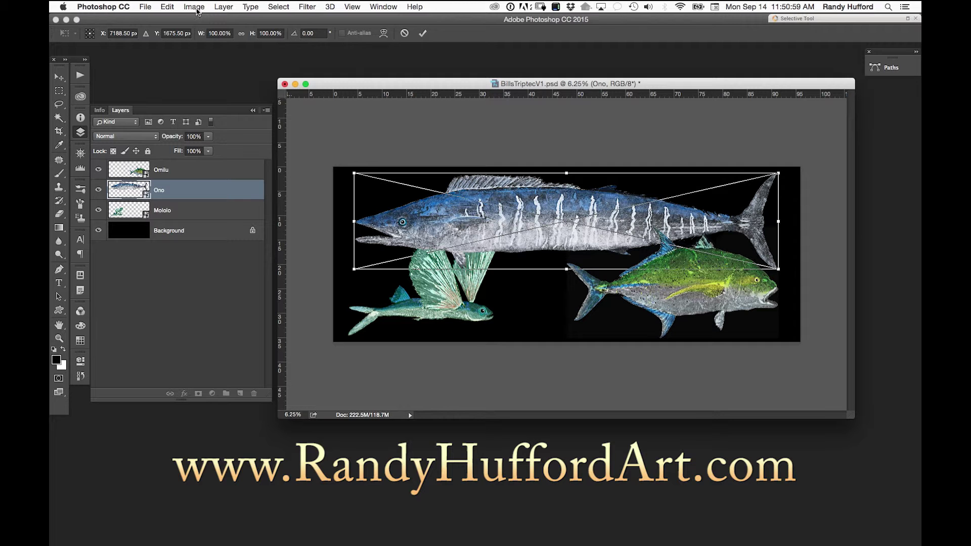
left_click(404, 33)
left_click(223, 6)
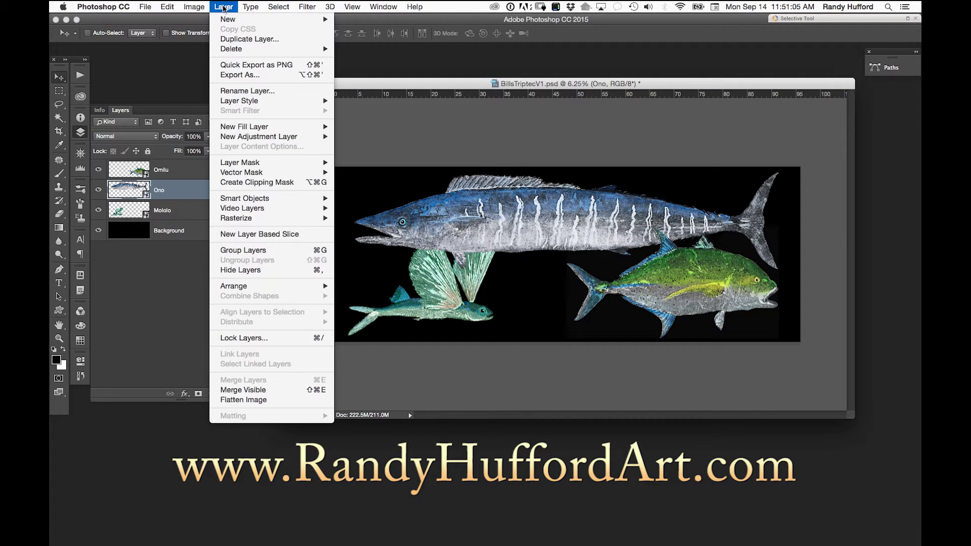
mouse_move(205, 9)
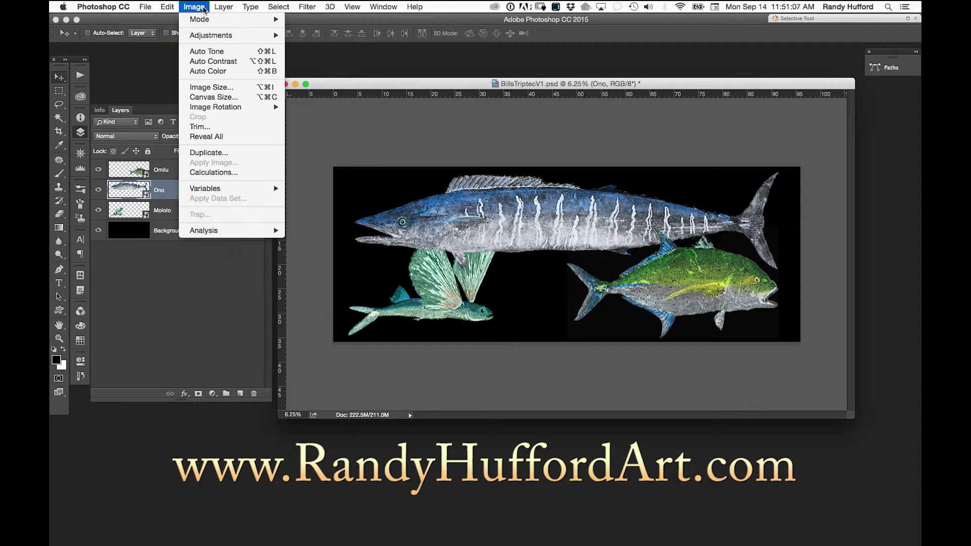
mouse_move(174, 10)
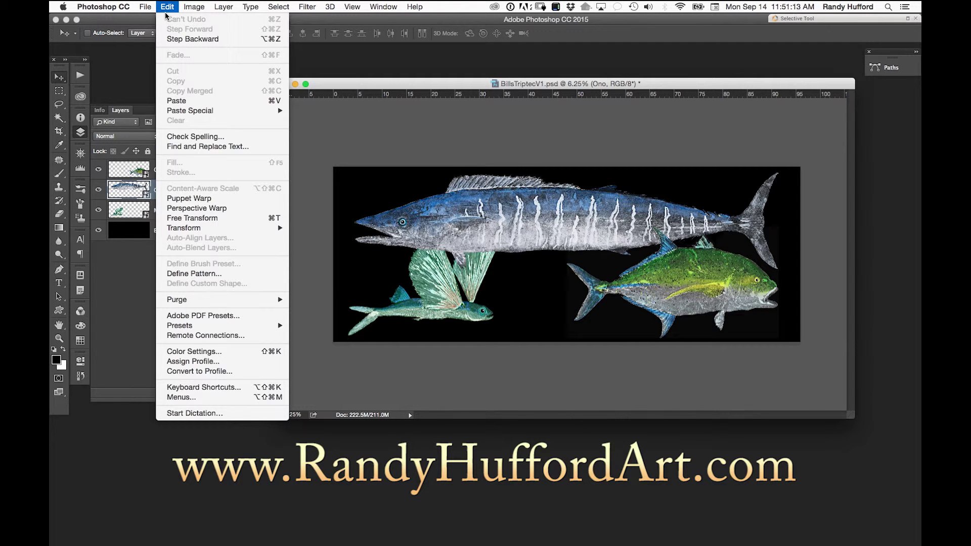
left_click(190, 219)
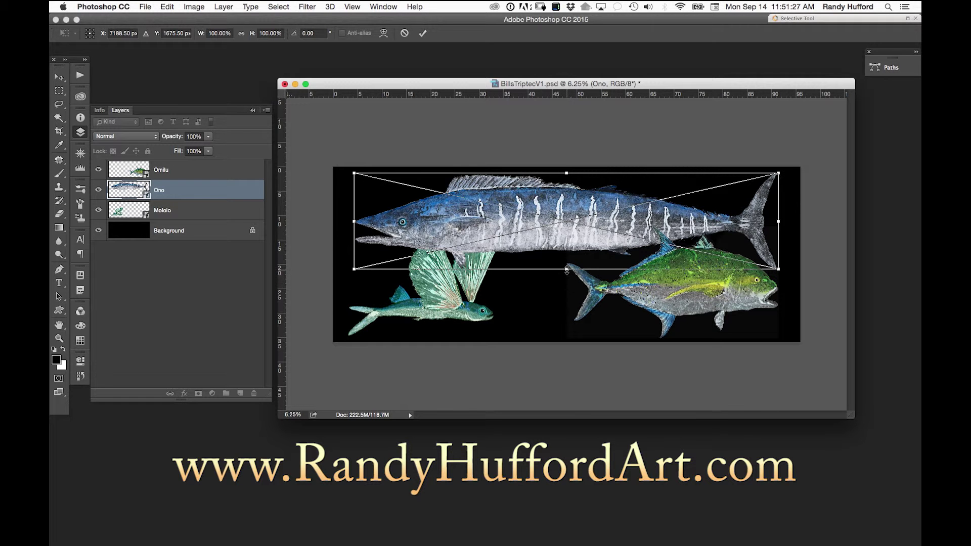
mouse_move(566, 271)
left_mouse_down()
mouse_move(567, 225)
mouse_move(571, 310)
mouse_move(568, 221)
mouse_move(567, 290)
mouse_move(568, 268)
left_mouse_up()
left_click_drag(779, 270, 529, 213)
left_click(422, 33)
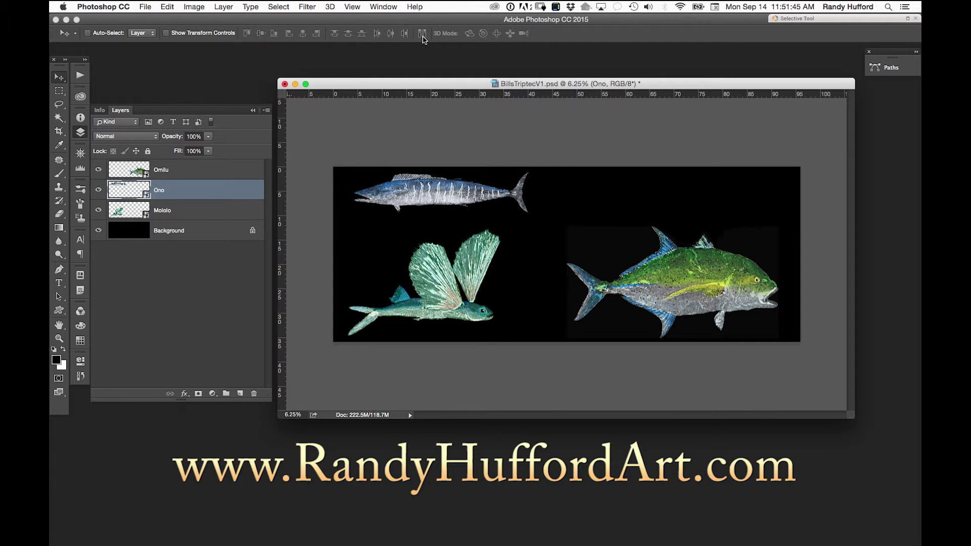
left_click(231, 8)
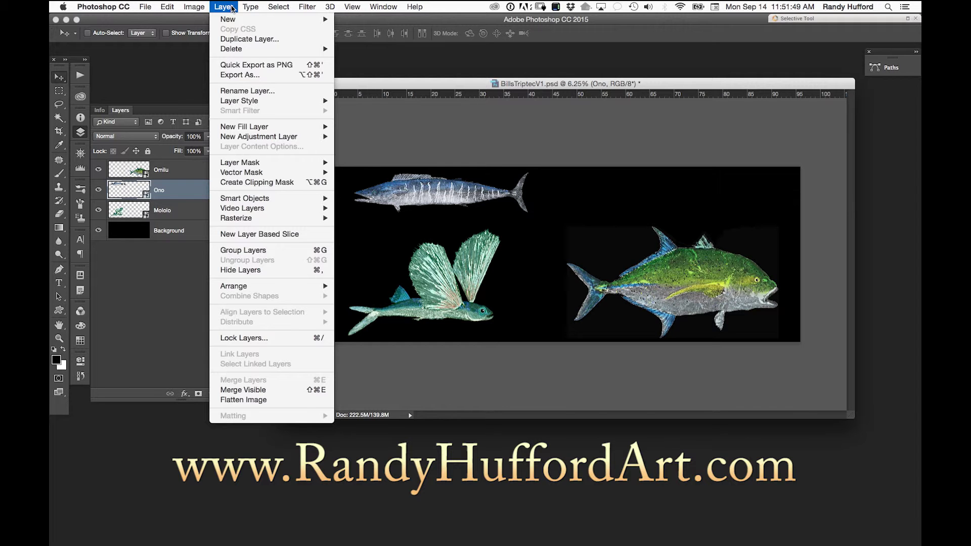
mouse_move(260, 287)
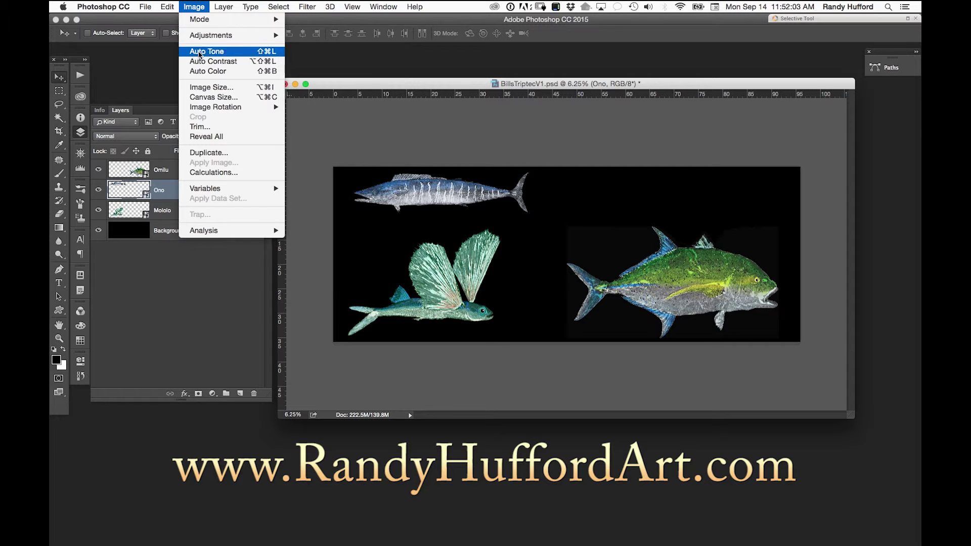
mouse_move(197, 109)
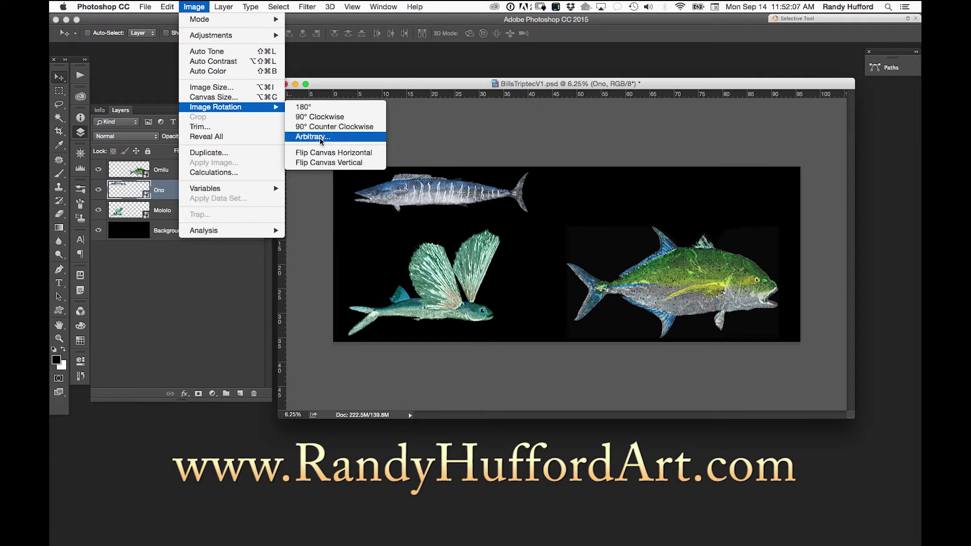
mouse_move(226, 7)
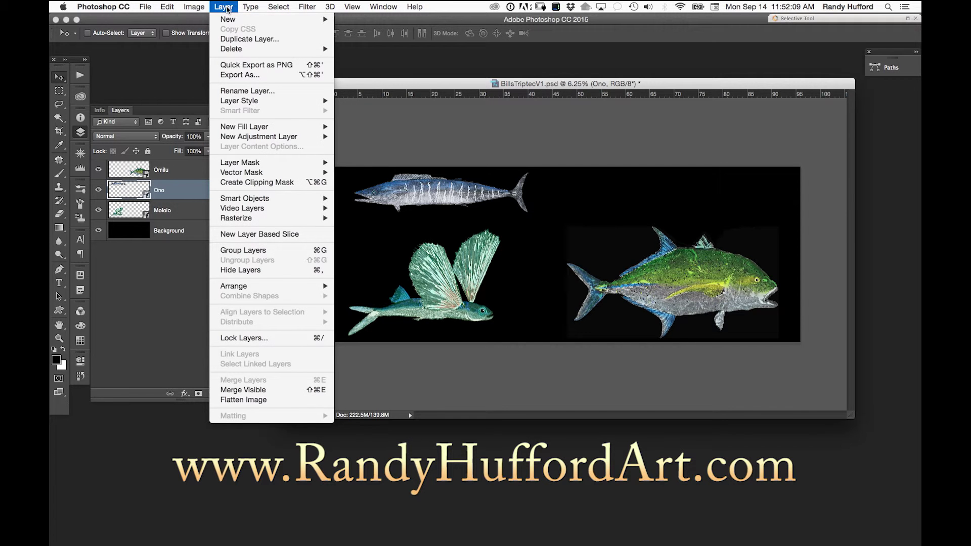
mouse_move(195, 7)
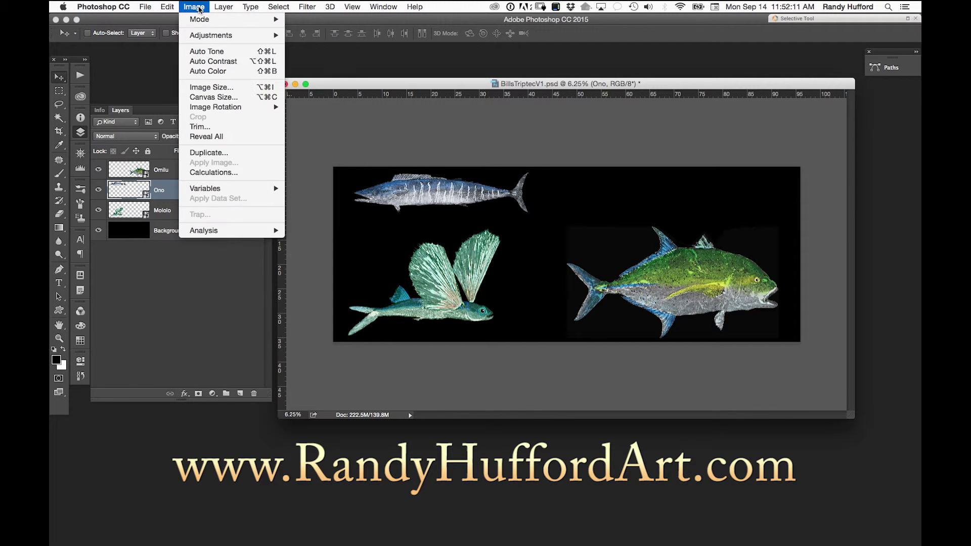
mouse_move(235, 108)
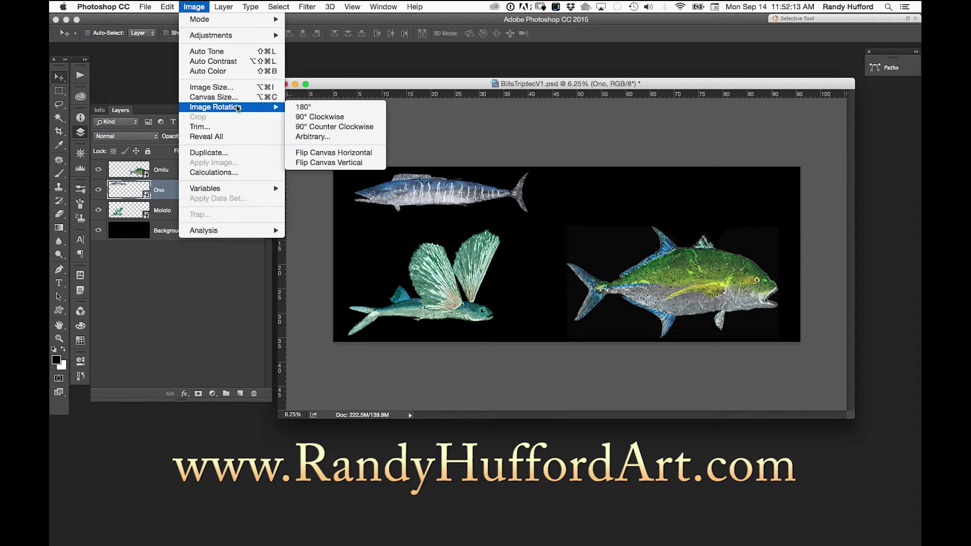
left_click(335, 152)
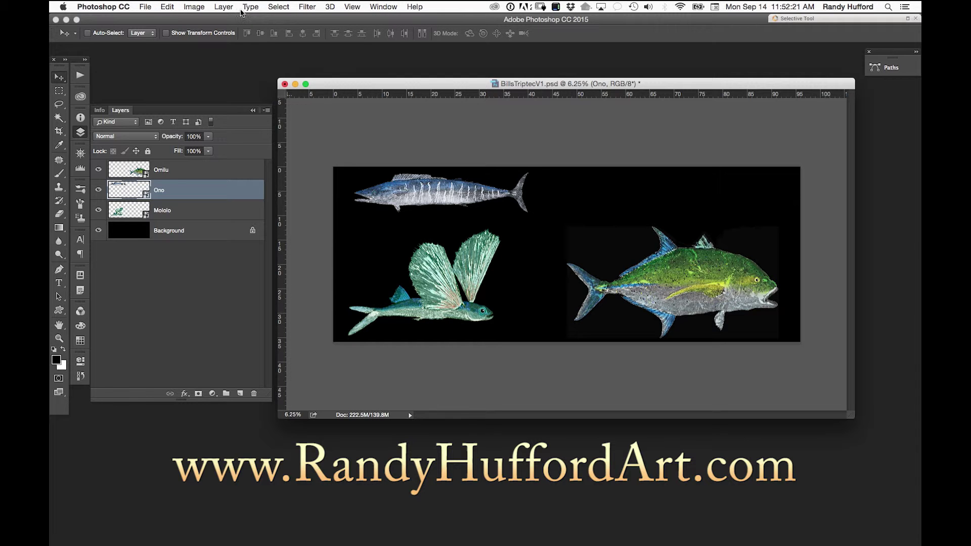
left_click(279, 7)
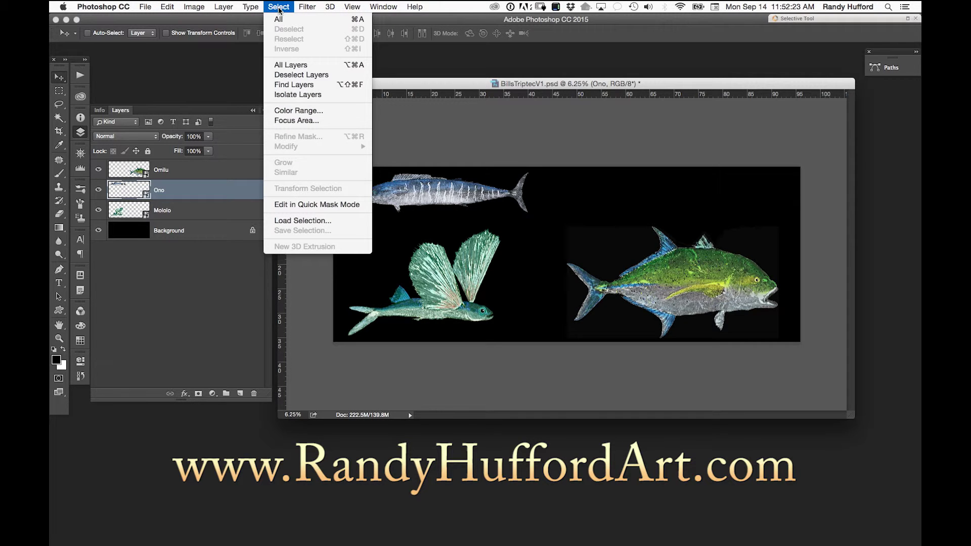
mouse_move(247, 5)
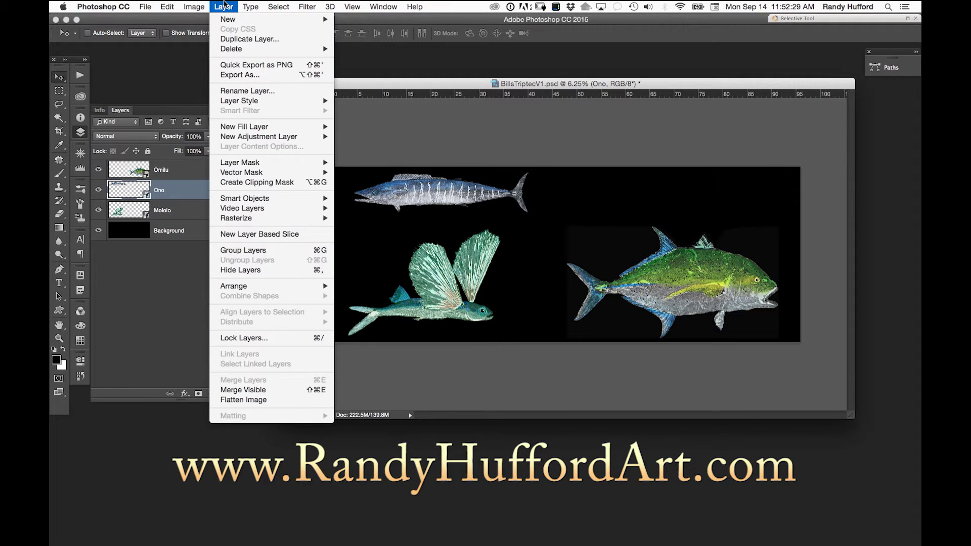
mouse_move(244, 161)
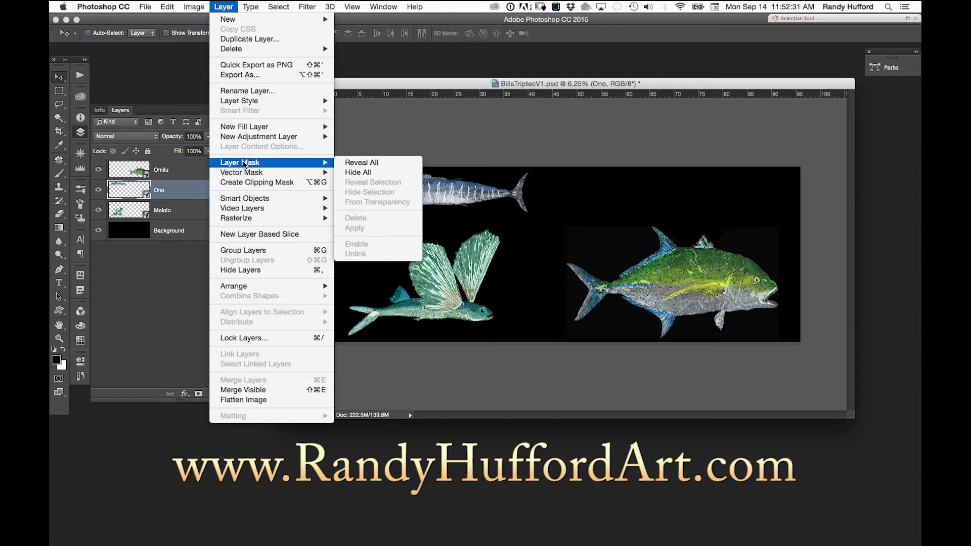
mouse_move(244, 203)
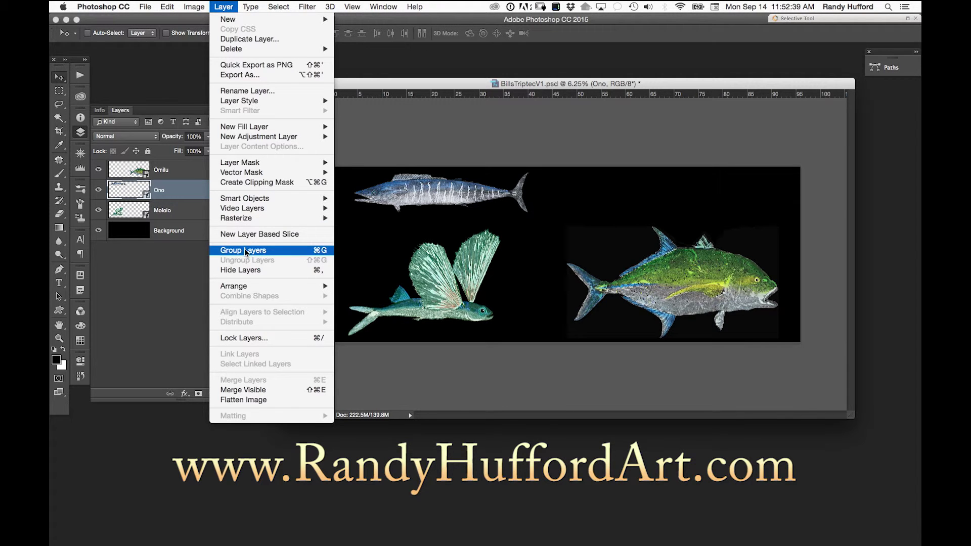
mouse_move(246, 290)
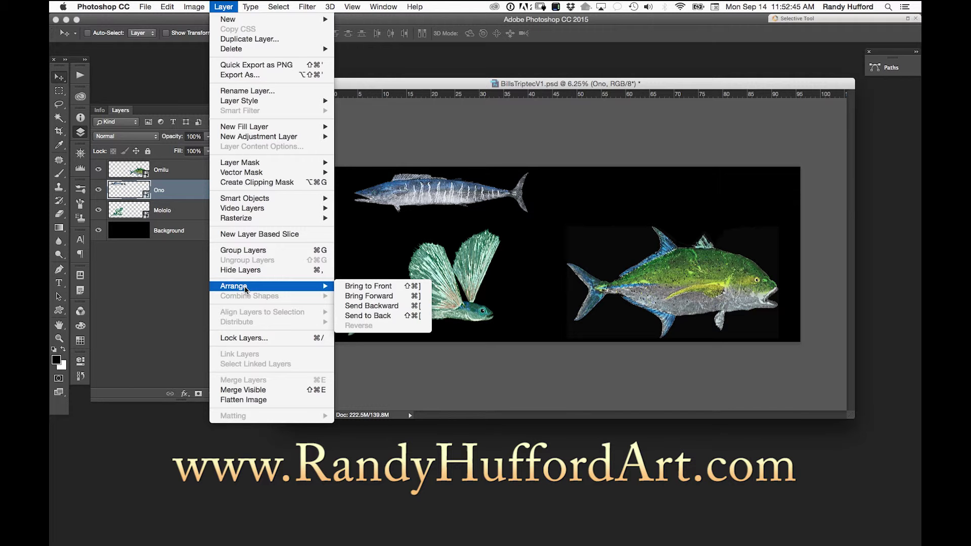
left_click(423, 205)
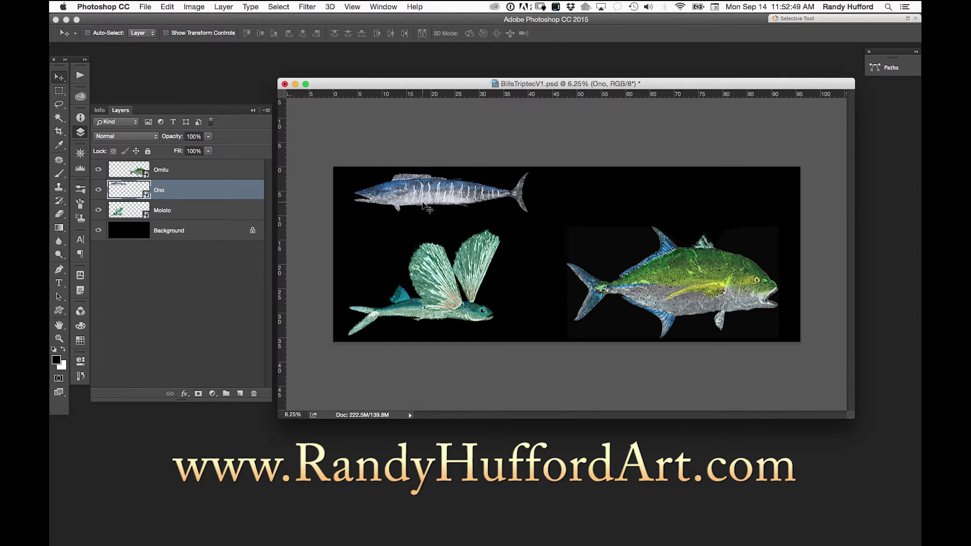
Mirror the Ono fish horizontally with Free Transform by pulling its head-side edge across the opposite edge, keeping about the same length
key("super+t")
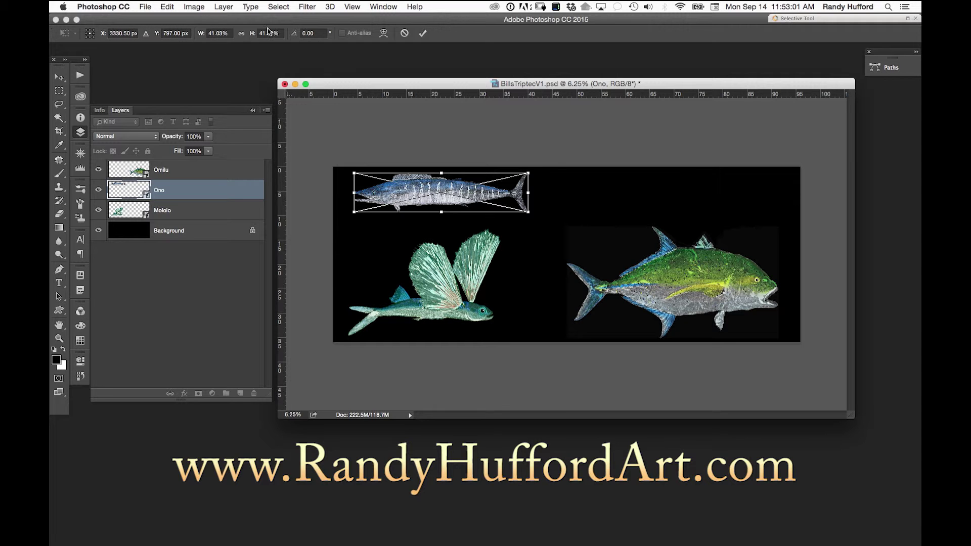
left_click(324, 33)
left_click_drag(354, 194, 710, 199)
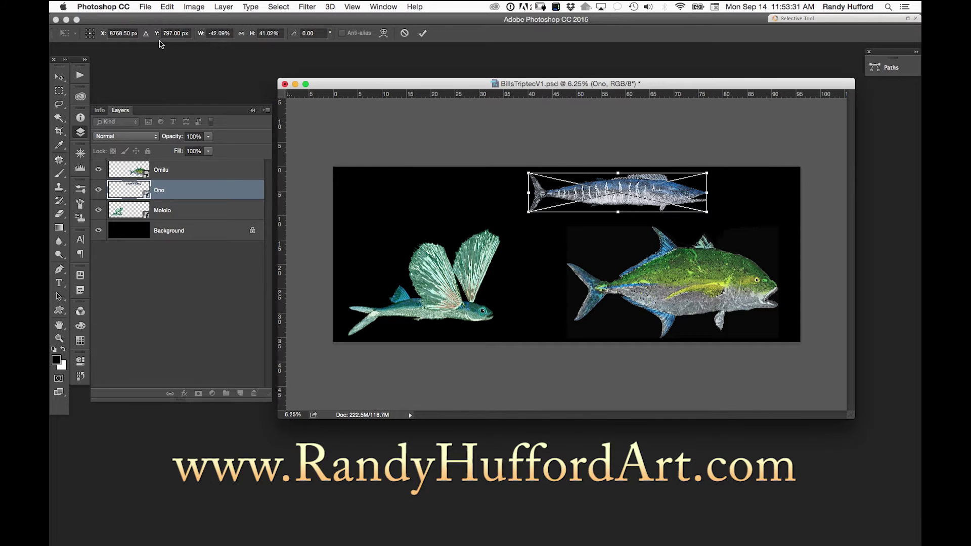
Set the mirrored Ono's horizontal scale to -42.02%, apply the transform, and move the fish to just above Mololo
left_click(223, 33)
type("-")
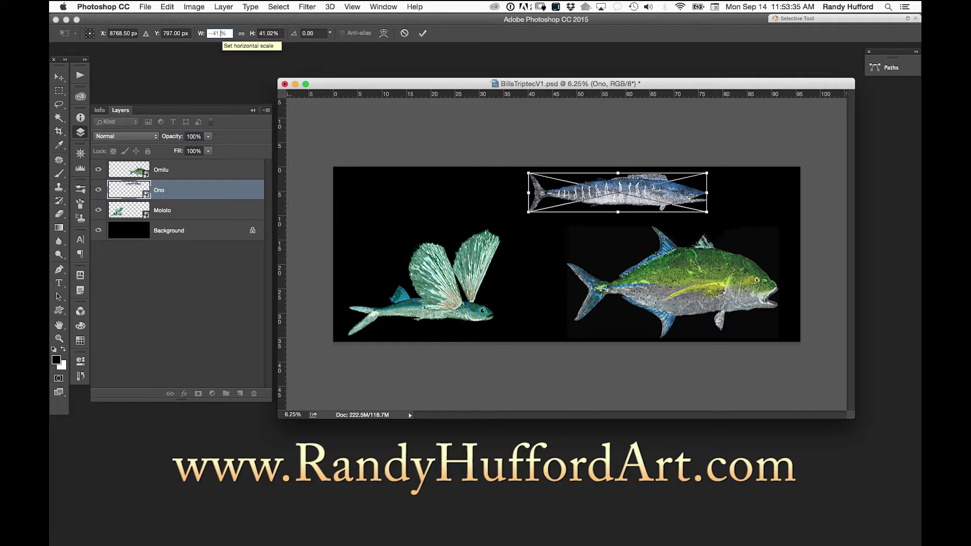
key("Return")
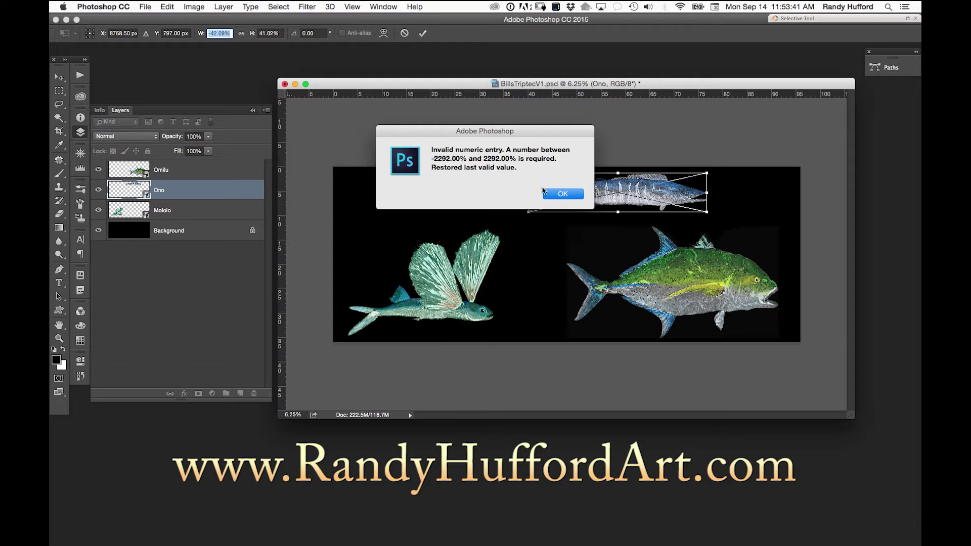
left_click(561, 194)
left_click(224, 36)
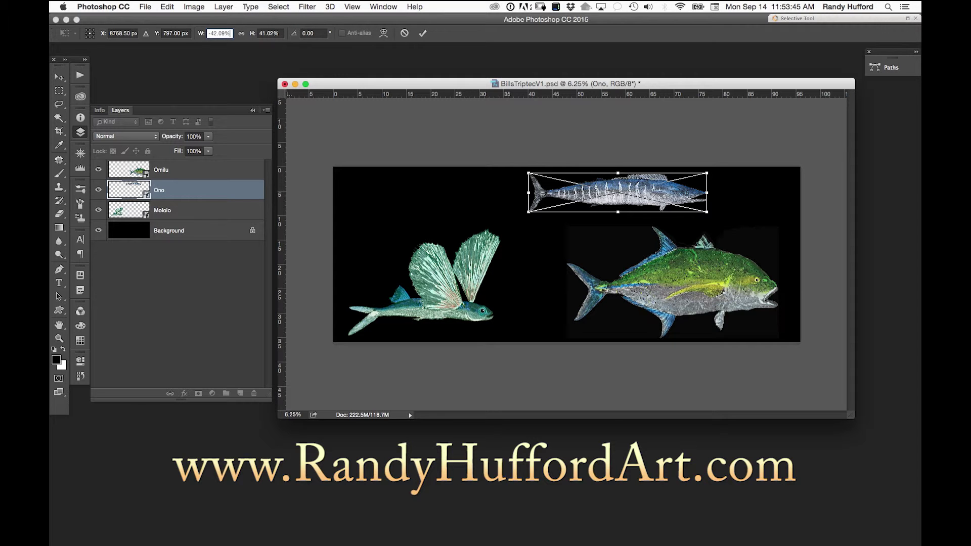
key("BackSpace")
key("Return")
left_click(423, 33)
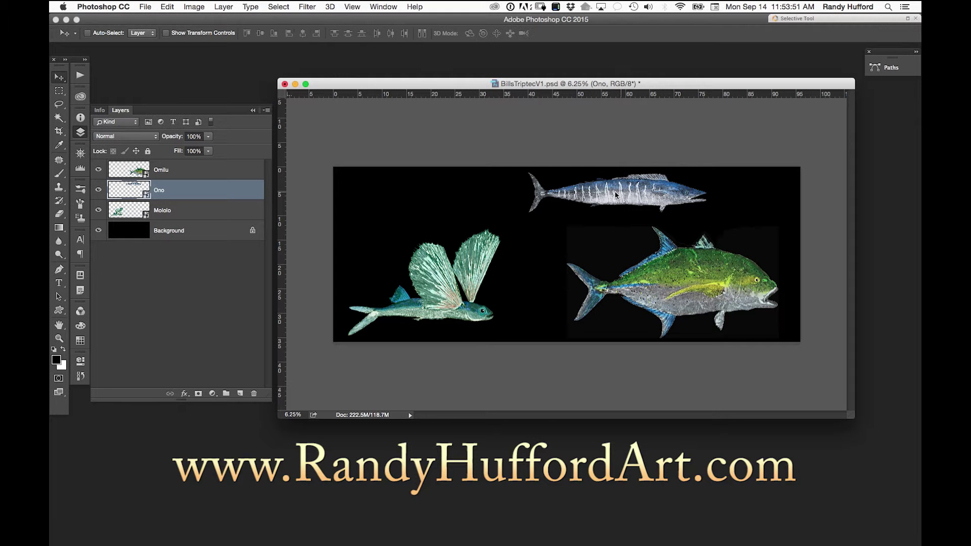
left_click_drag(640, 187, 500, 200)
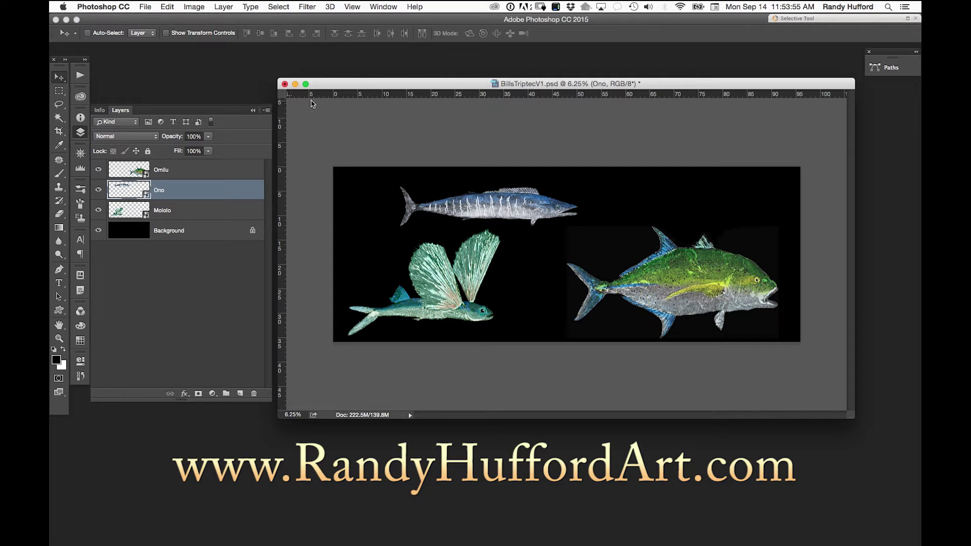
key("ctrl+t")
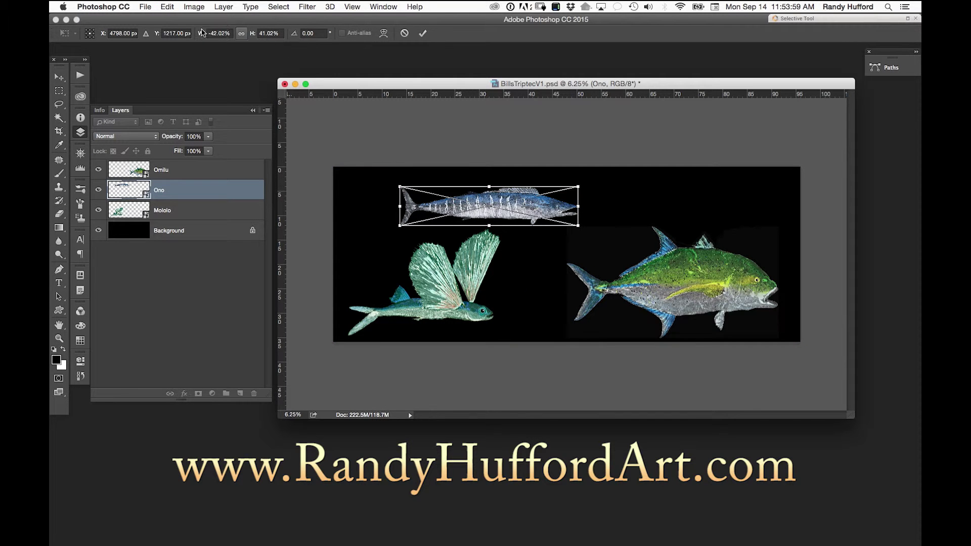
left_click(202, 6)
left_click(201, 6)
left_click(229, 6)
left_click(230, 6)
left_click(422, 33)
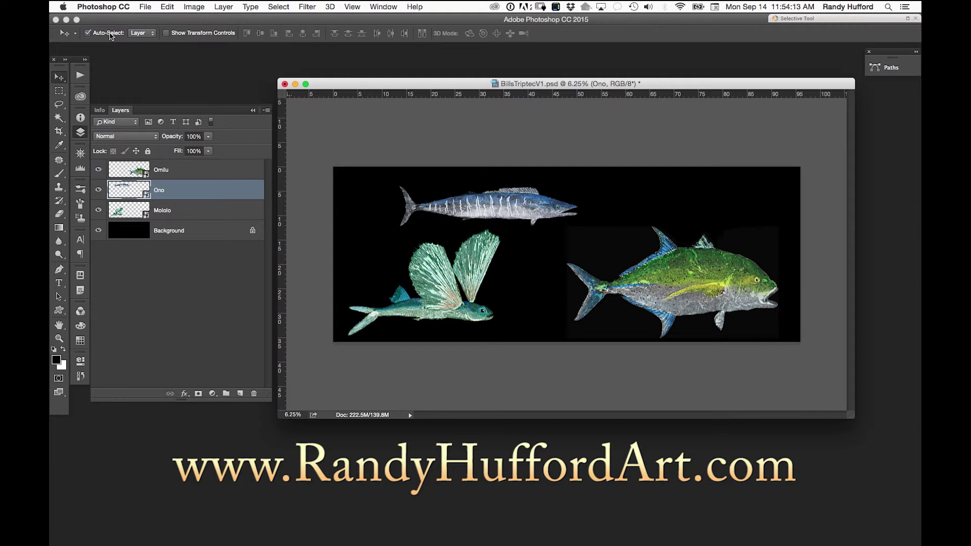
With layer Auto-Select enabled, move Mololo slightly up and right, and raise Omilu until it sits beside the Ono's head
left_click(443, 294)
mouse_move(442, 294)
left_mouse_down()
mouse_move(440, 272)
mouse_move(447, 287)
left_mouse_up()
left_click_drag(703, 289, 686, 257)
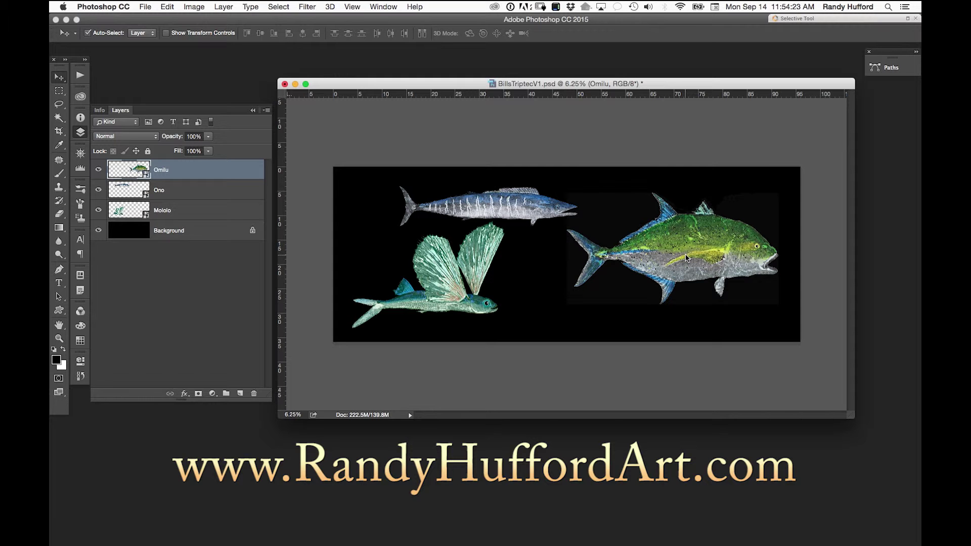
Shrink the Omilu fish proportionally to about 60% with Free Transform, keeping its top-left corner in place
key("super+t")
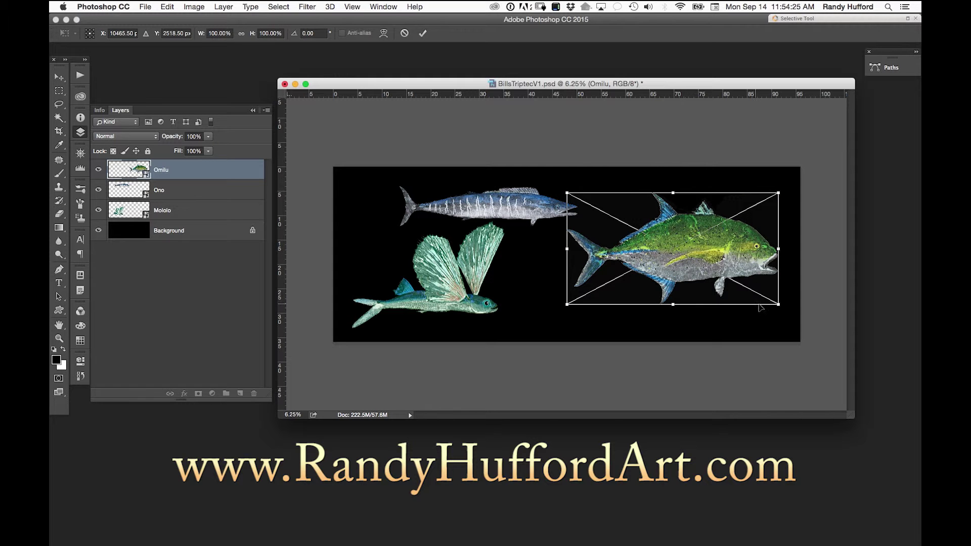
left_click_drag(780, 305, 695, 260)
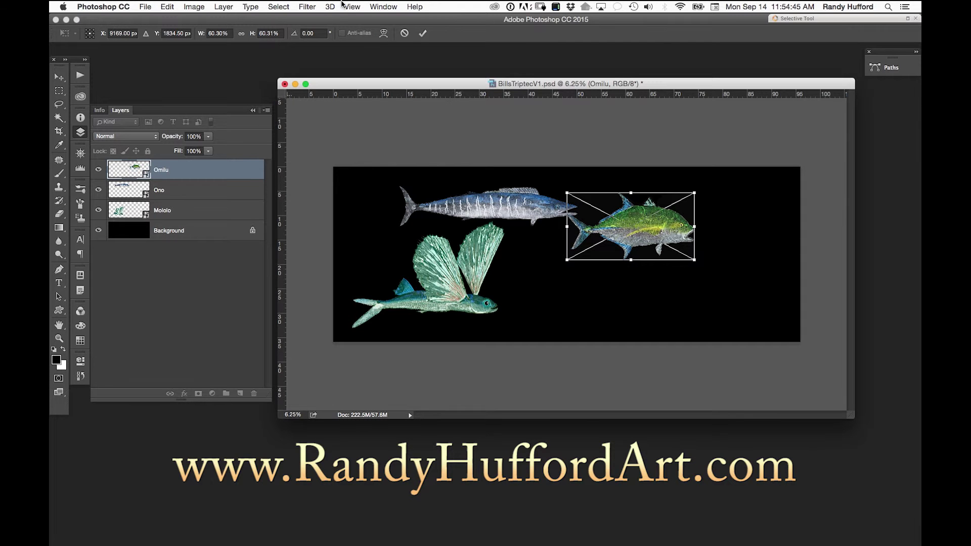
left_click(423, 33)
left_click(423, 33)
Shrink the Mololo fish proportionally to about 66% with Free Transform and place it a little below the Ono
mouse_move(464, 281)
left_mouse_down()
mouse_move(471, 261)
mouse_move(474, 284)
left_mouse_up()
key("ctrl+t")
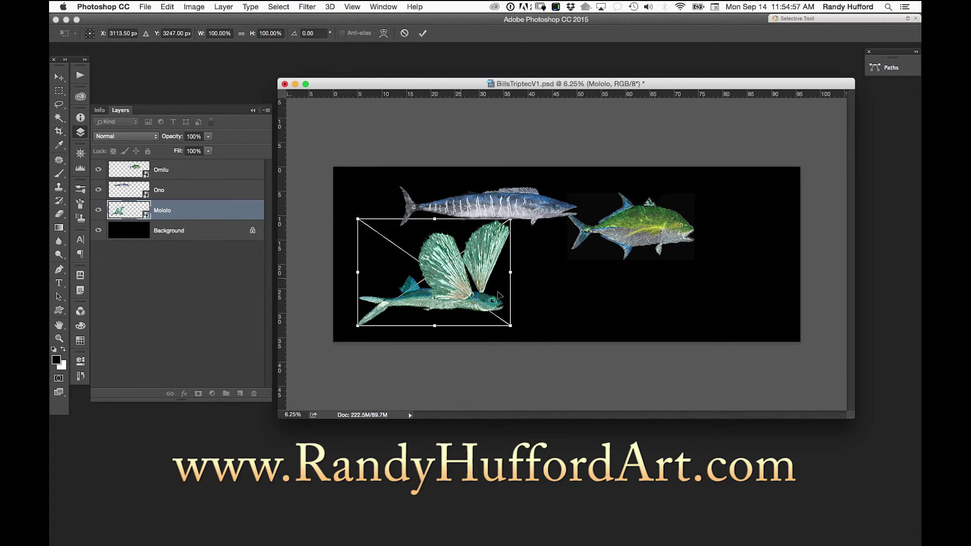
left_click_drag(510, 324, 458, 289)
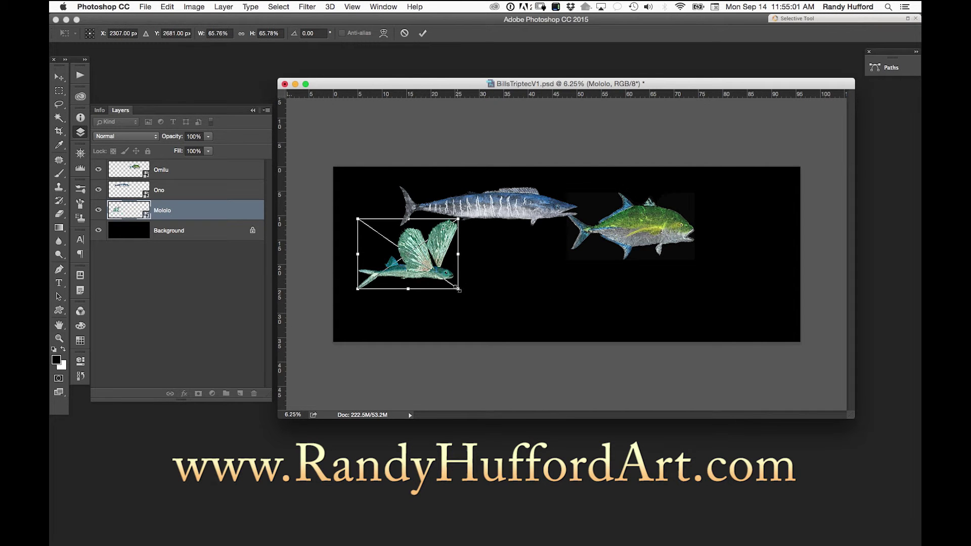
left_click(423, 33)
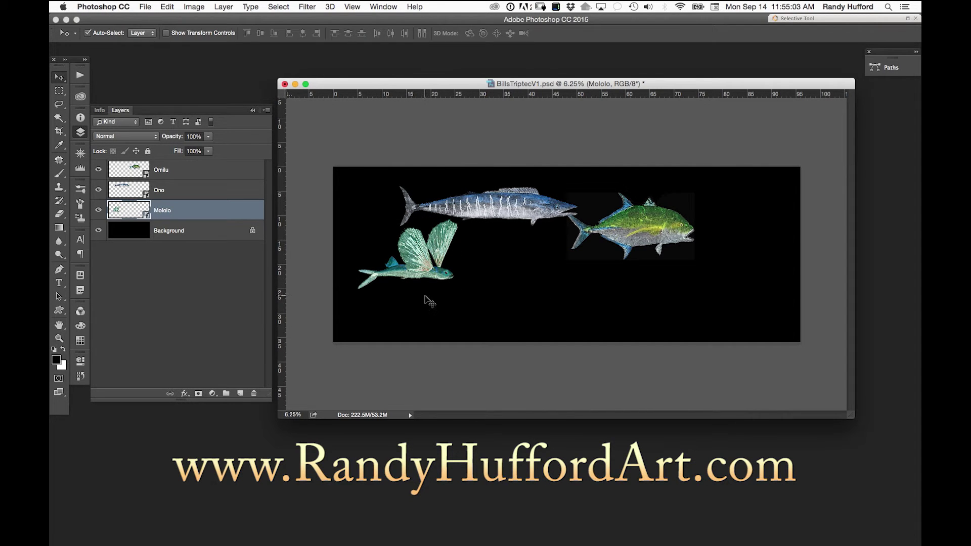
left_click_drag(417, 263, 420, 283)
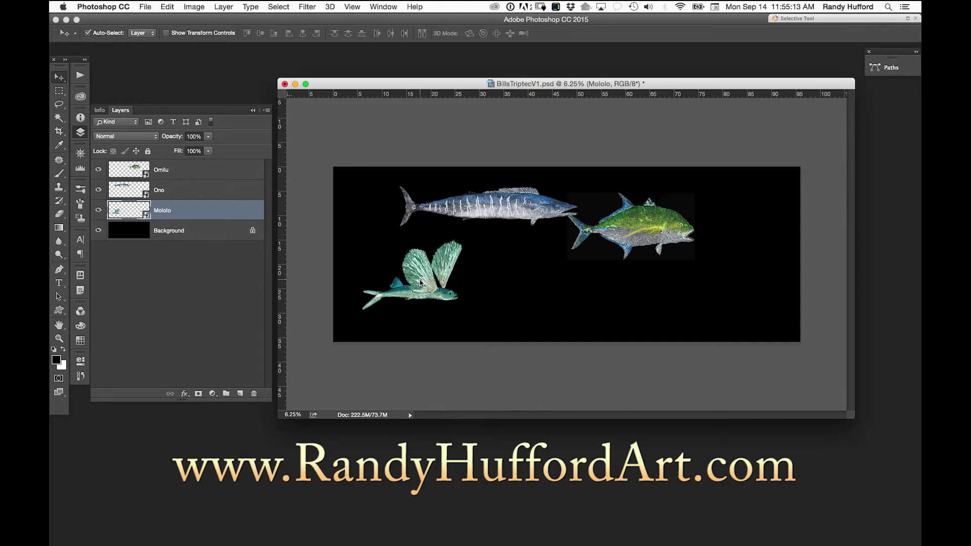
left_click(167, 7)
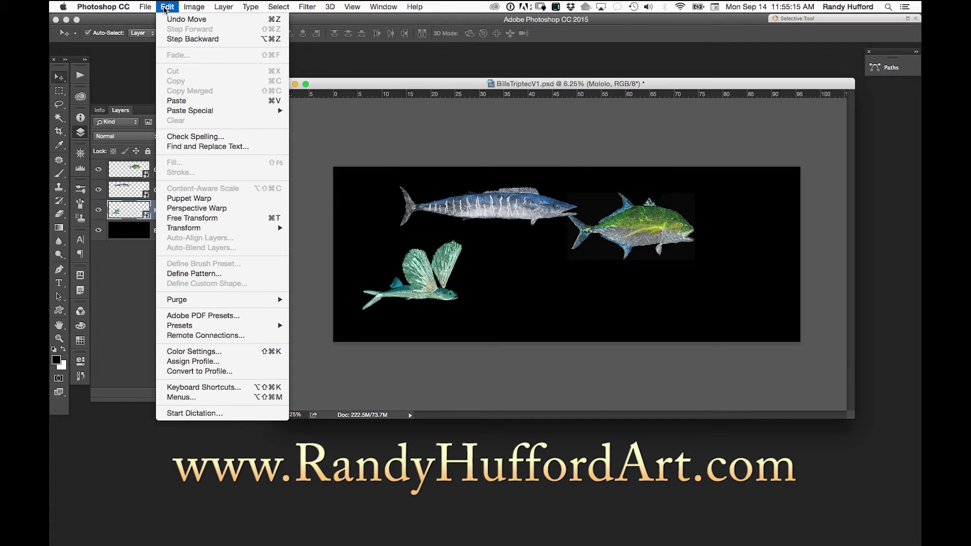
mouse_move(203, 229)
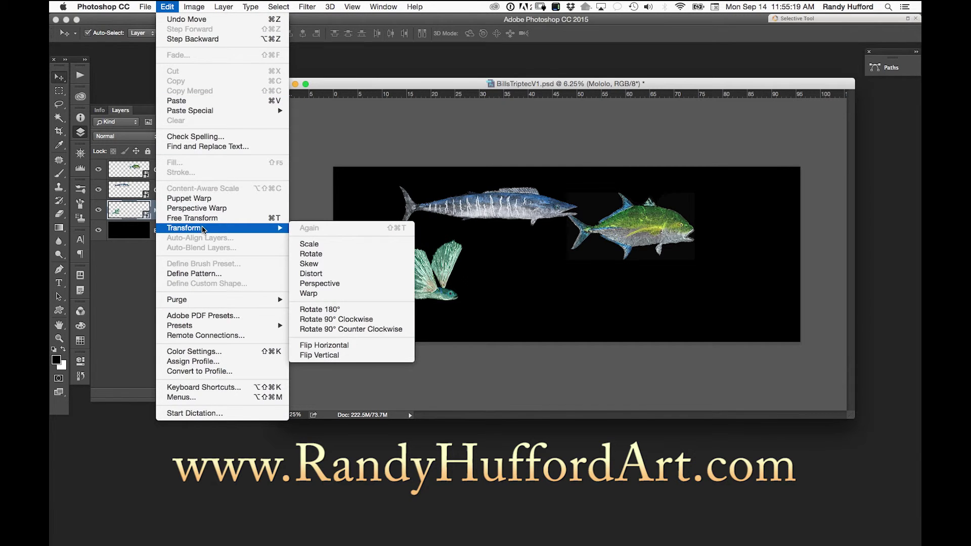
left_click(355, 91)
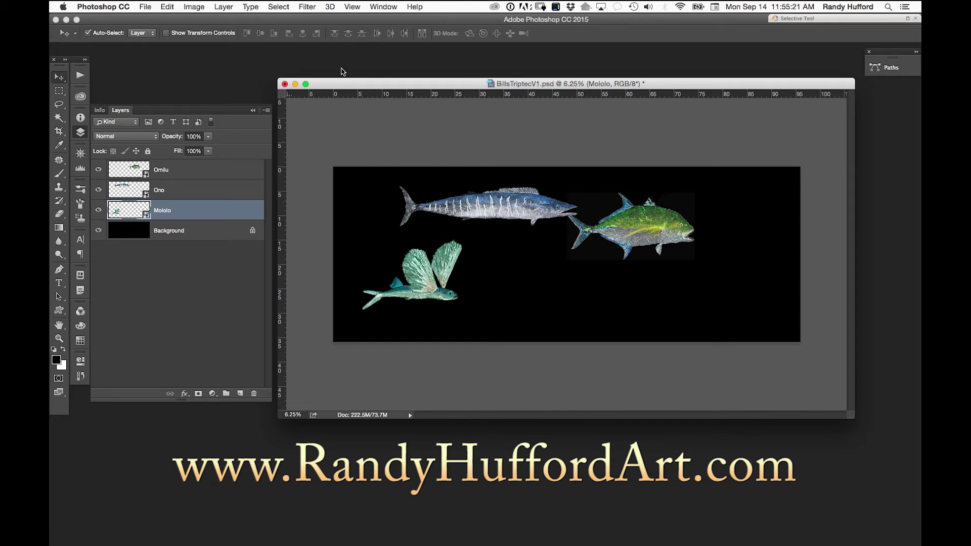
Move the Ono left until it clears Omilu's tail, and duplicate its layer twice within BillsTriptecV1.psd
left_click_drag(499, 205, 467, 208)
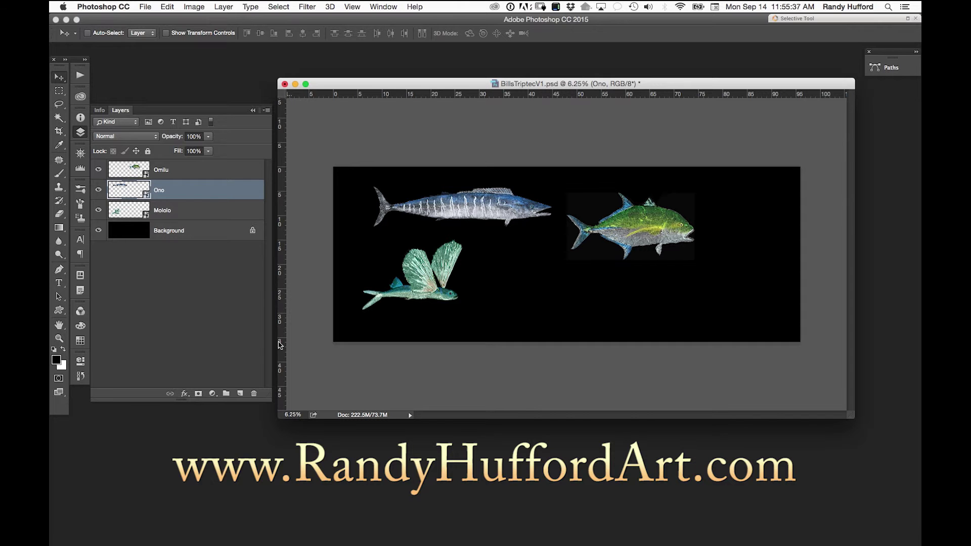
key("super+j")
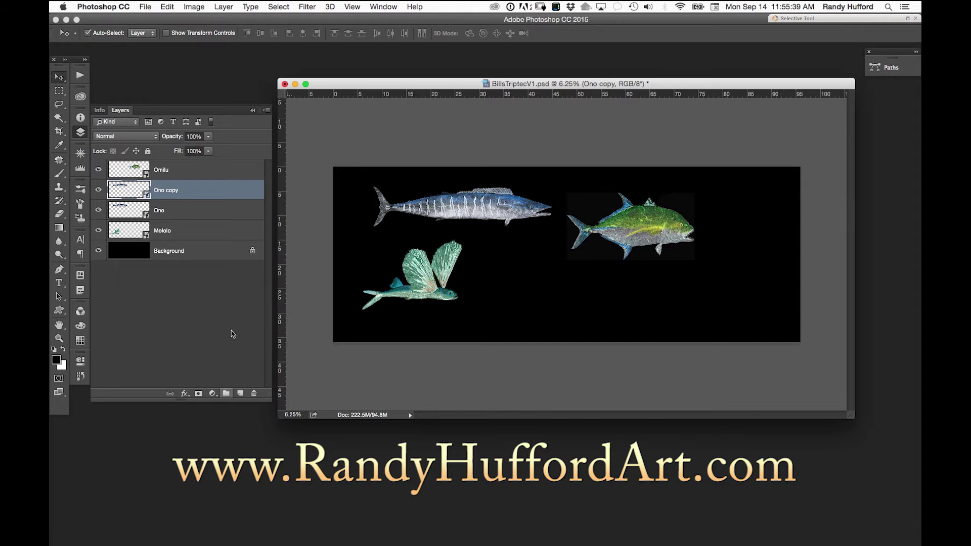
left_click(266, 110)
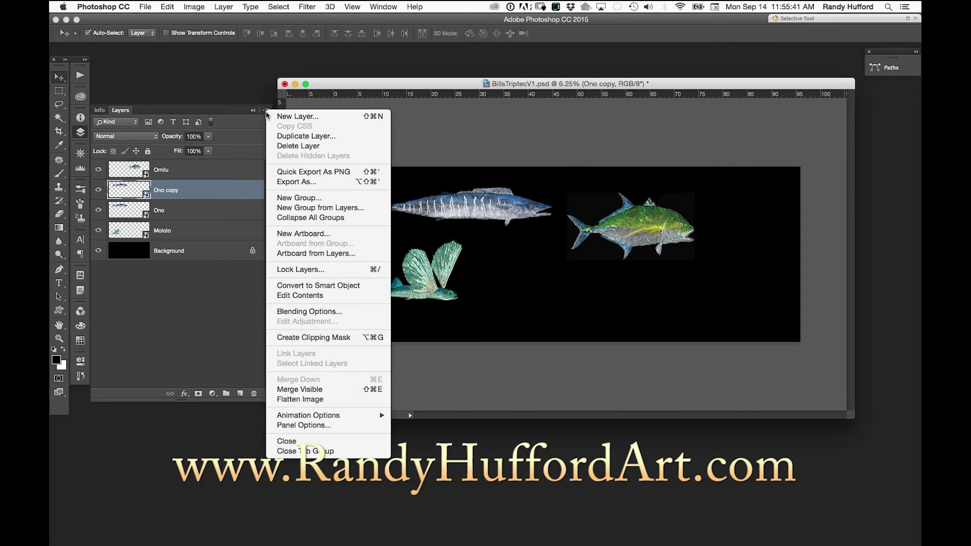
left_click(309, 137)
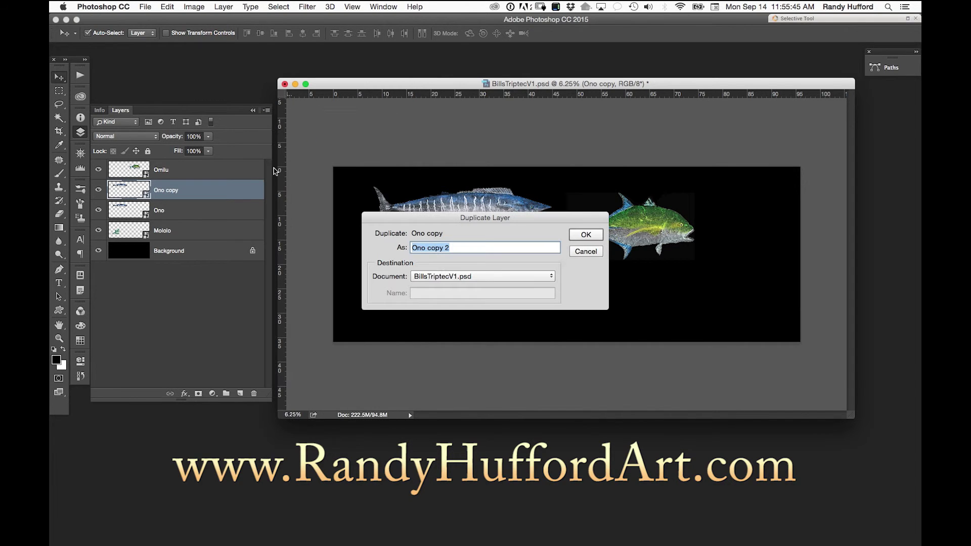
left_click(593, 236)
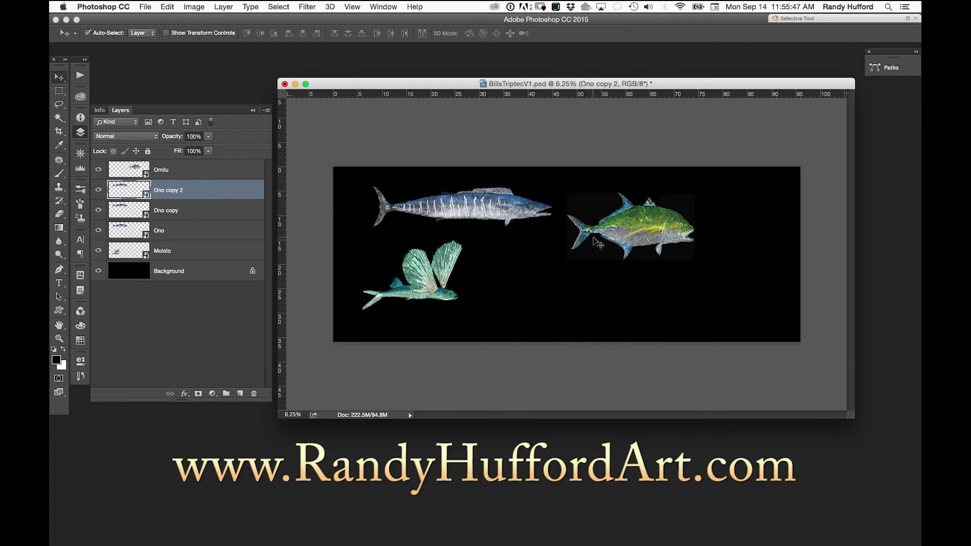
Spread the three Ono fish apart: one below Omilu, one behind Omilu at the upper right, and the original slightly left above Mololo
left_click_drag(480, 210, 667, 293)
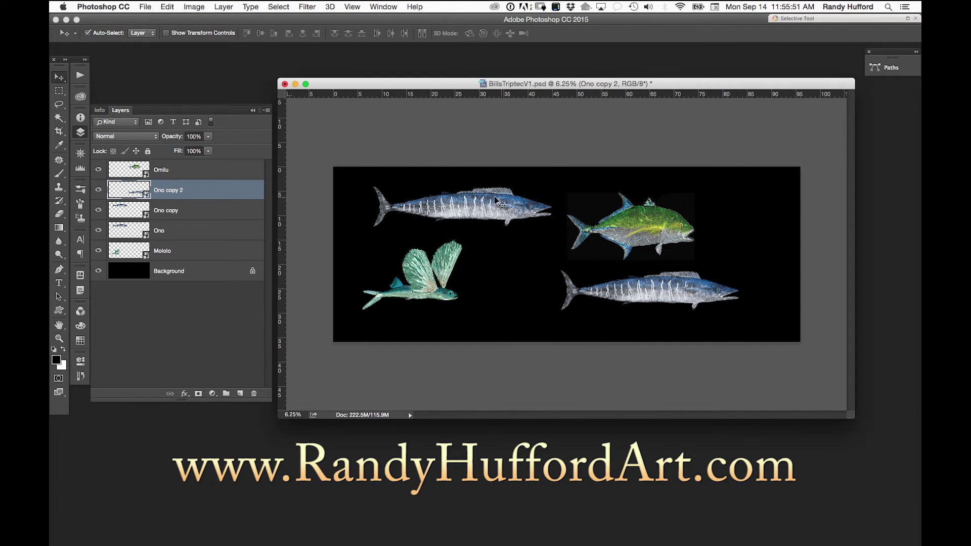
left_click_drag(494, 207, 705, 208)
mouse_move(498, 215)
left_mouse_down()
mouse_move(466, 228)
mouse_move(480, 221)
left_mouse_up()
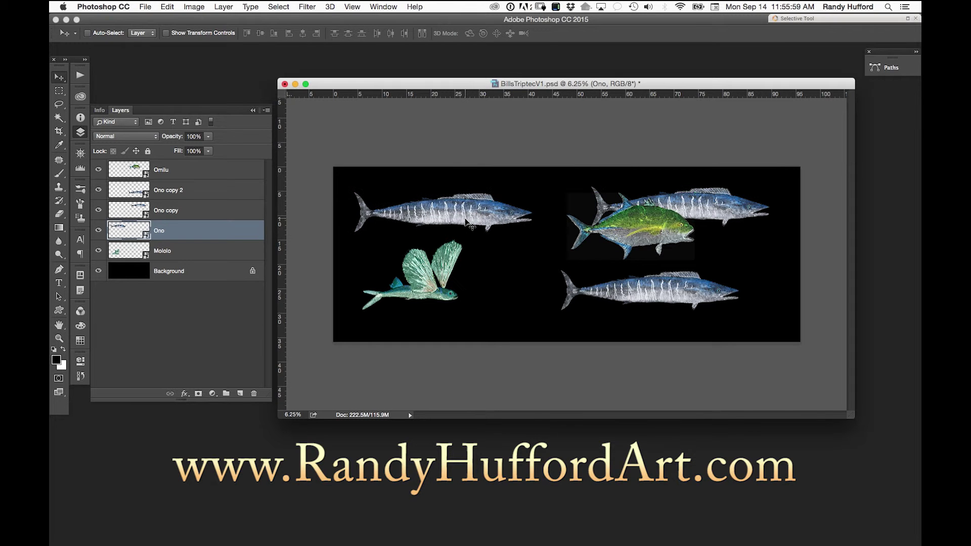
Rotate the original Ono slightly head-up to about -2.6° with Free Transform
key("super+t")
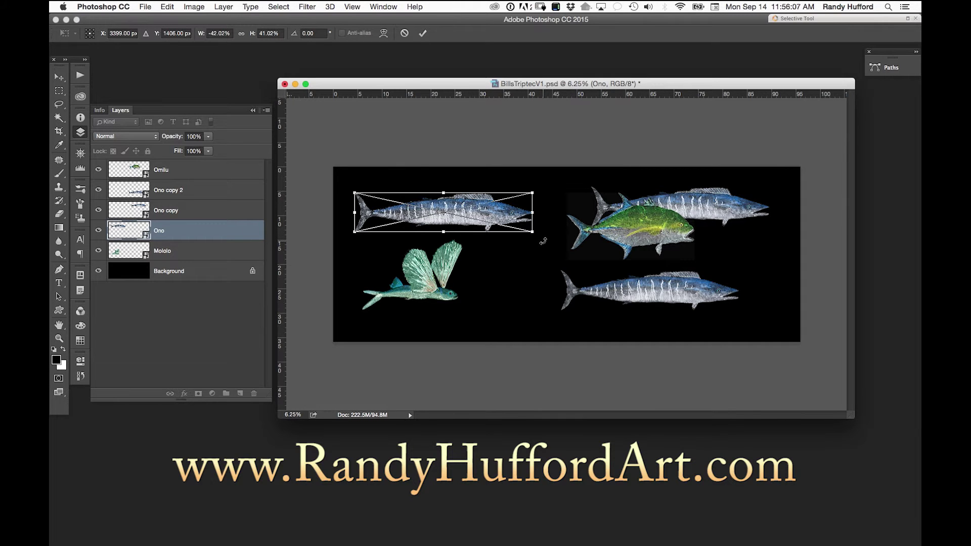
left_click_drag(542, 241, 565, 249)
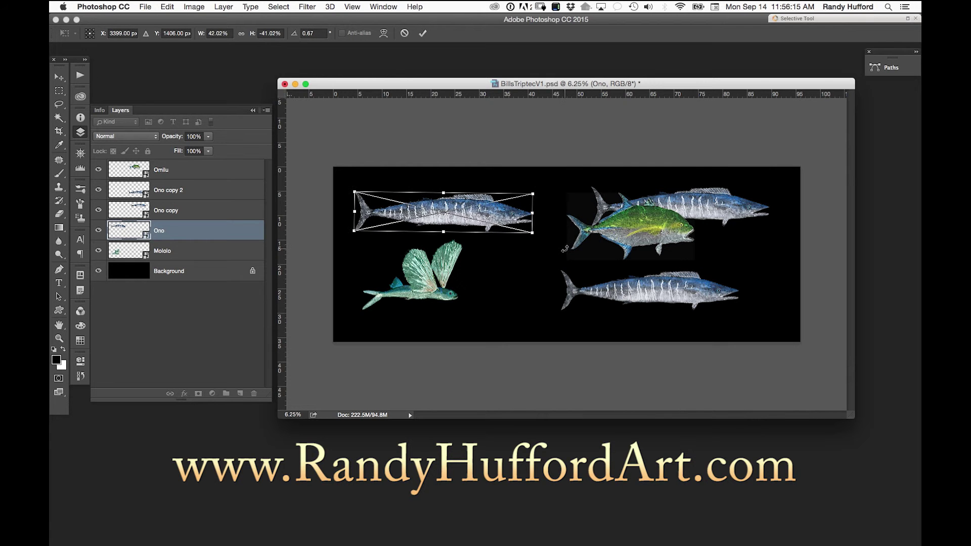
key("super+equal")
key("super+equal")
key("super+equal")
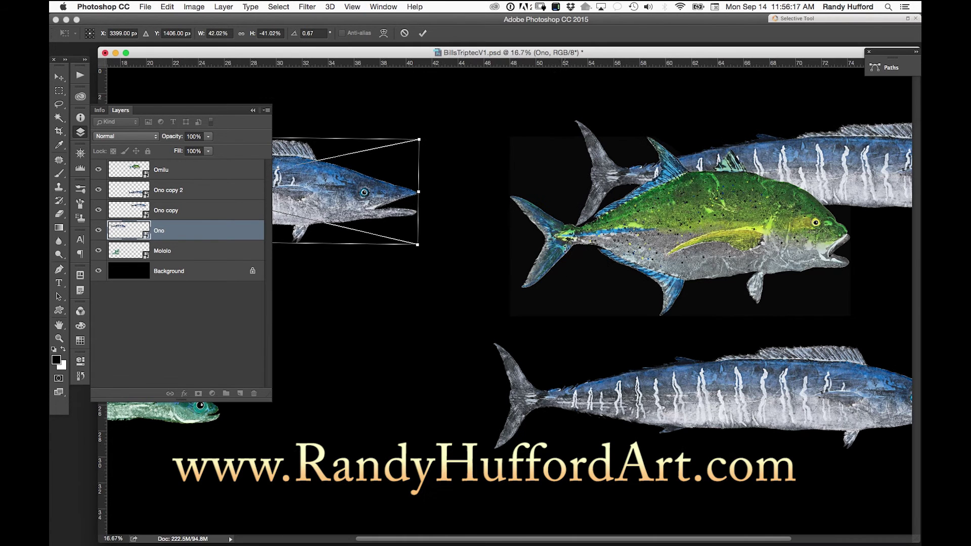
left_click_drag(432, 57, 581, 57)
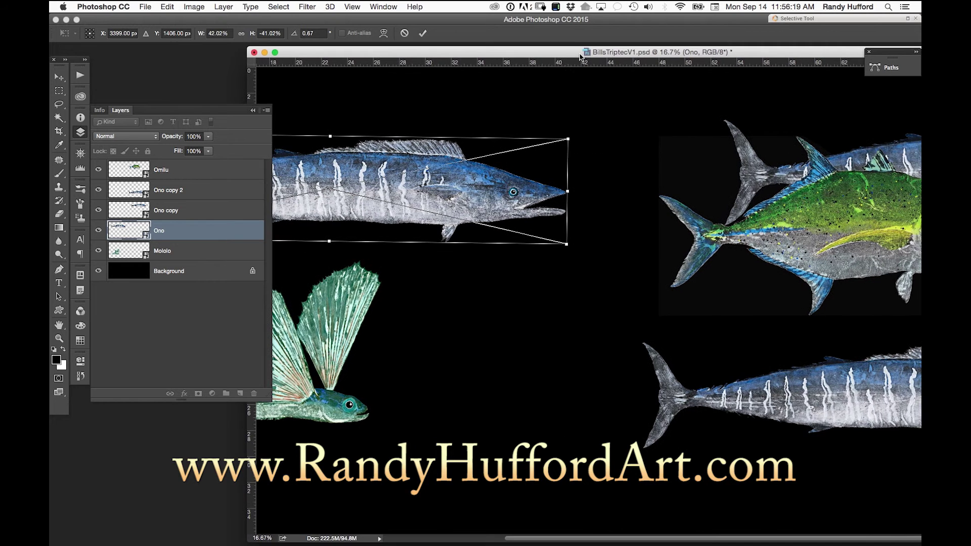
left_click_drag(582, 256, 599, 242)
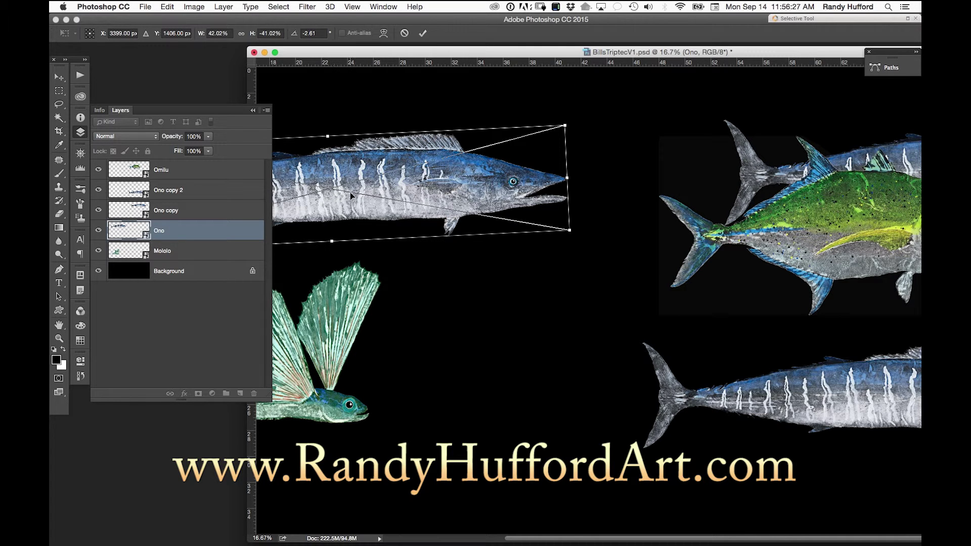
key("super+0")
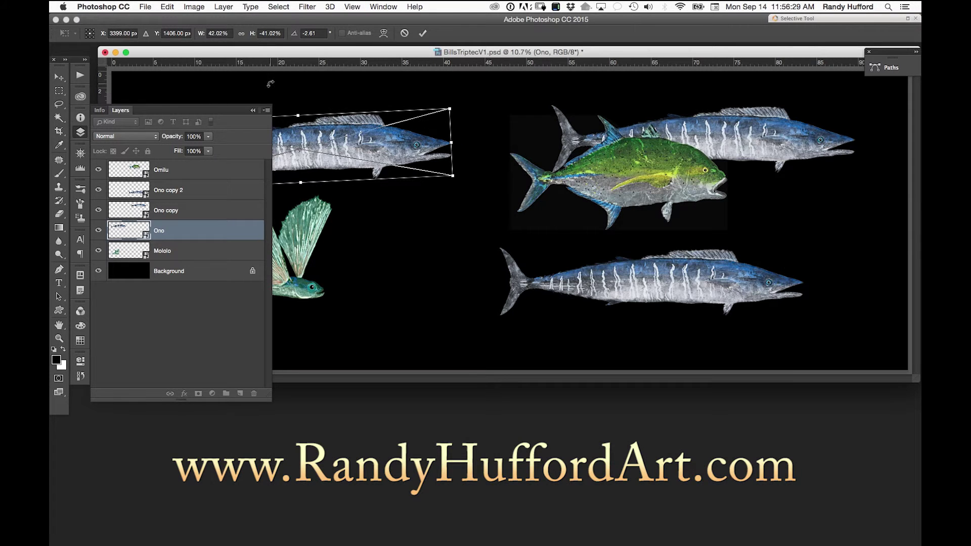
left_click(251, 111)
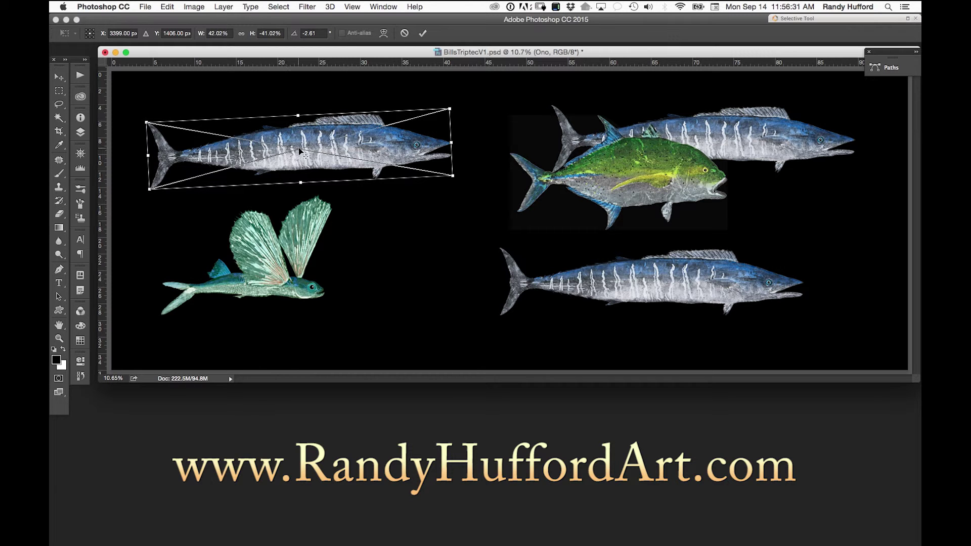
Relocate the Ono's transform pivot to its tail and to its head, rotating the fish to about 0.4° around them
left_click_drag(299, 149, 149, 190)
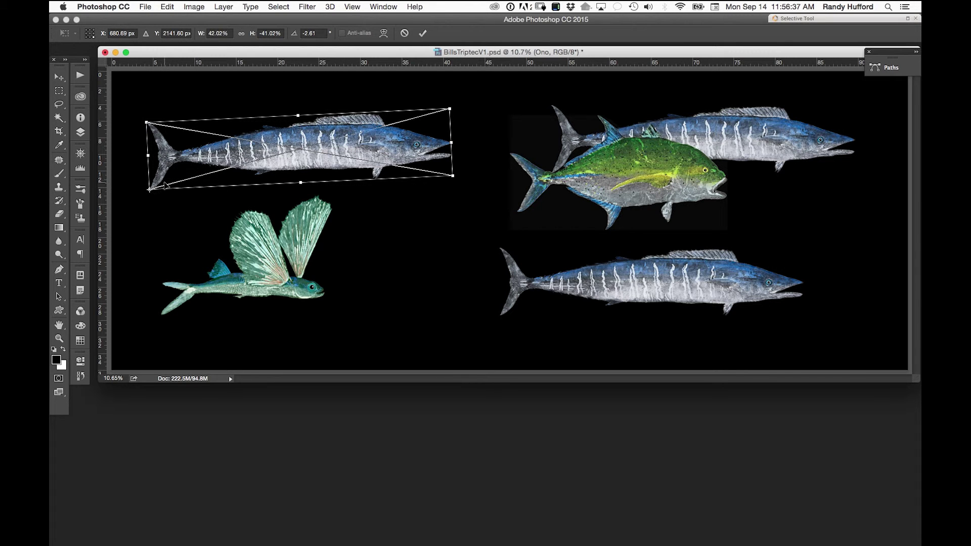
left_click_drag(481, 200, 460, 206)
left_click_drag(150, 189, 454, 150)
mouse_move(135, 206)
left_mouse_down()
mouse_move(138, 130)
mouse_move(175, 301)
mouse_move(194, 339)
mouse_move(142, 223)
mouse_move(150, 233)
mouse_move(140, 191)
mouse_move(140, 208)
left_mouse_up()
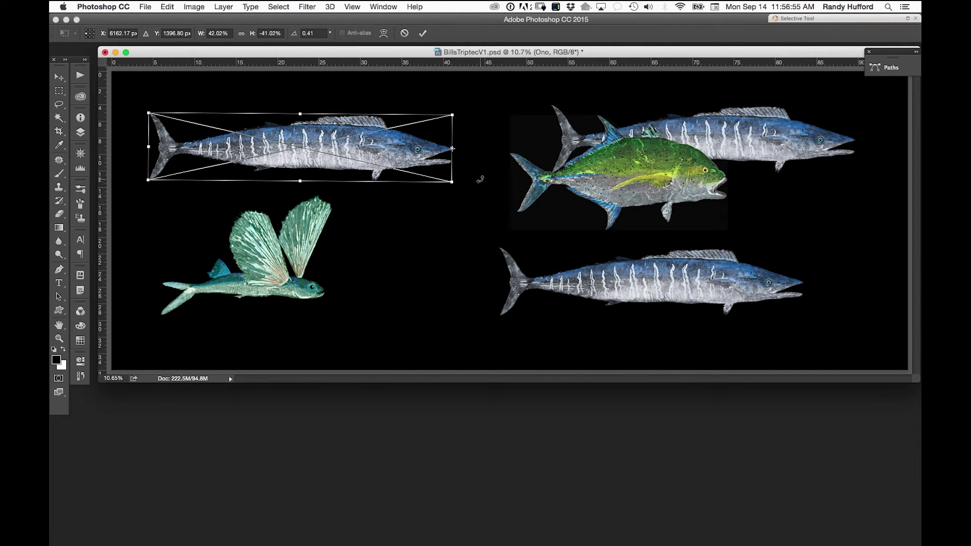
left_click(422, 35)
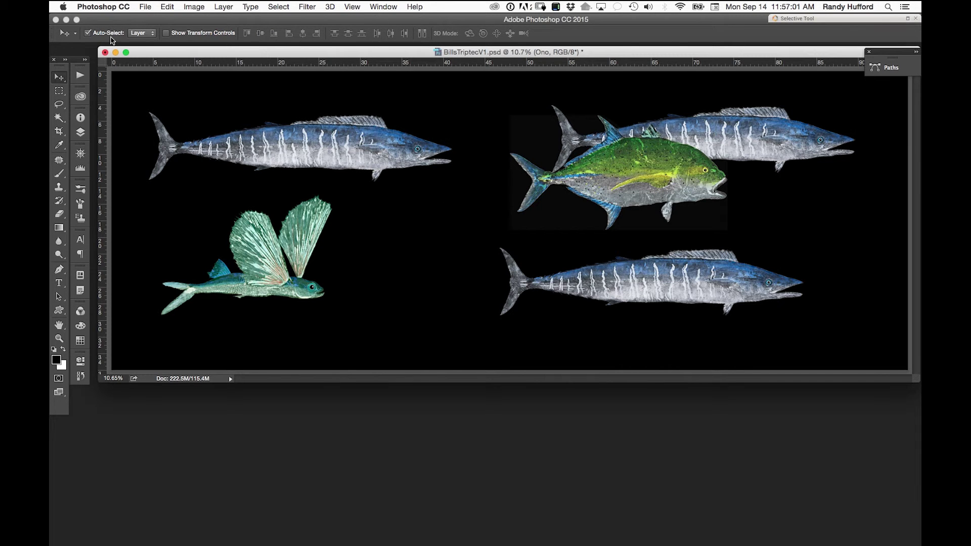
Rotate the original Ono head-down to about 6.6° with Free Transform
left_click(81, 132)
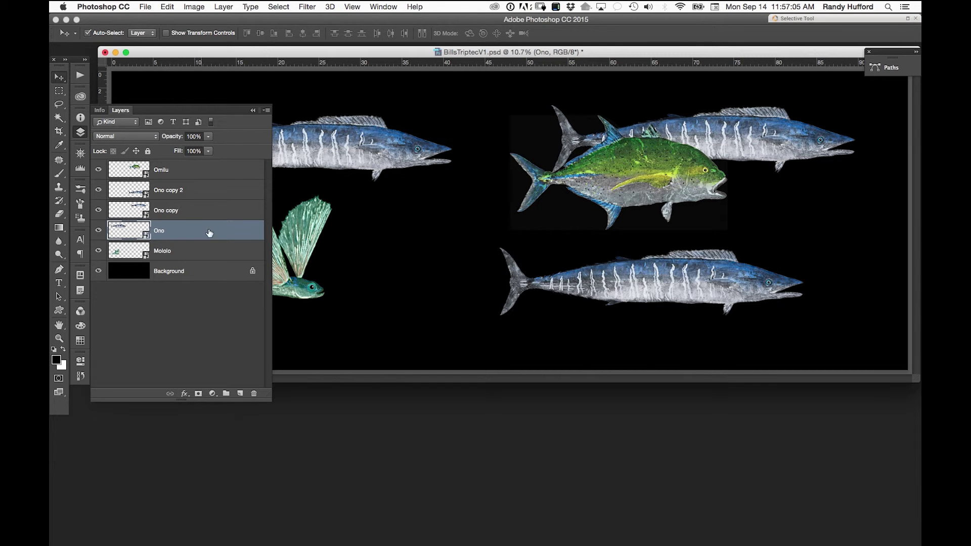
key("super")
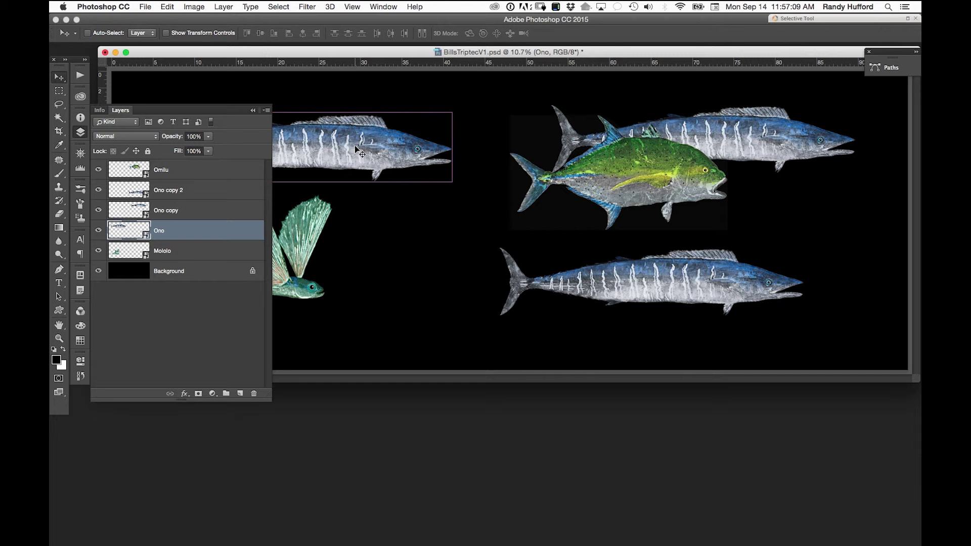
key("super+t")
left_click_drag(483, 197, 472, 217)
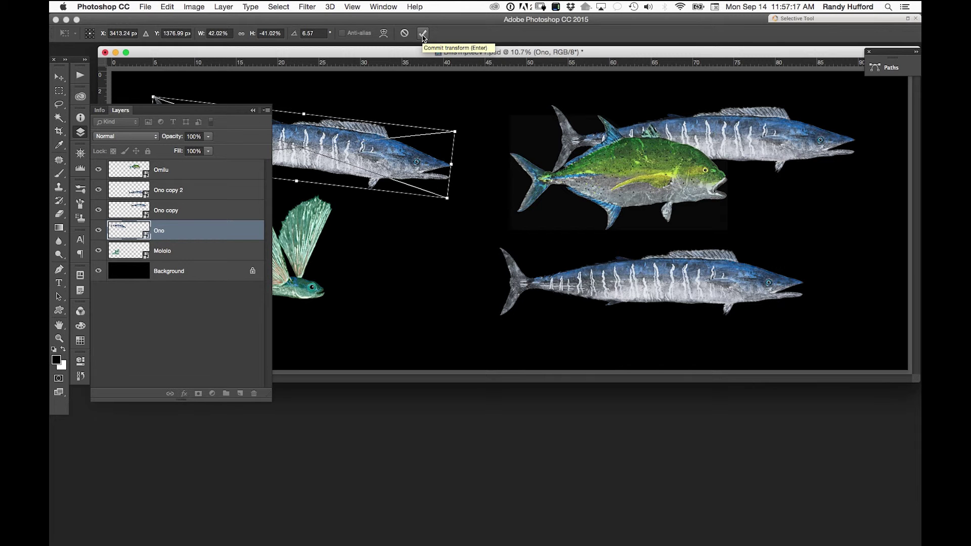
left_click(422, 35)
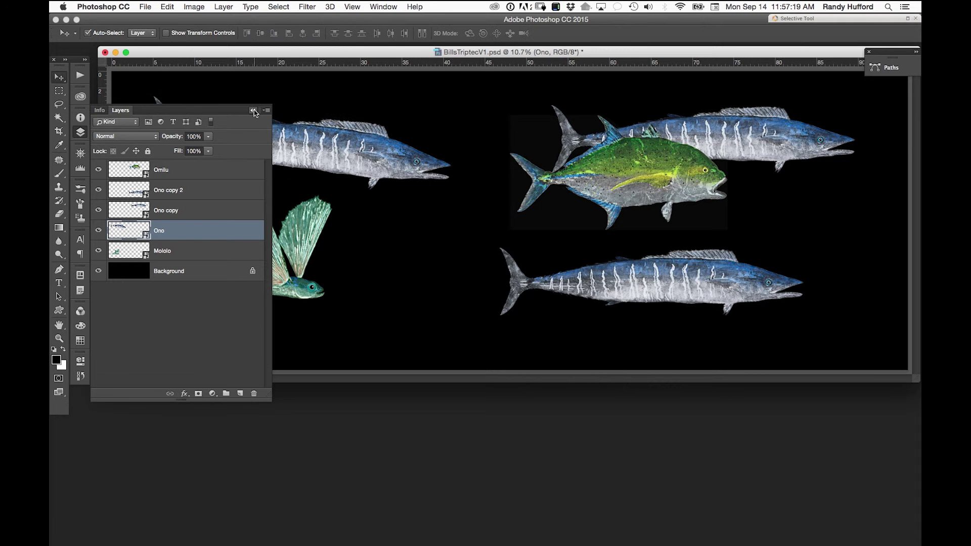
Move the Mololo slightly left and rotate it head-up to about -11.6° with Free Transform
left_click(253, 111)
left_click_drag(271, 264, 247, 271)
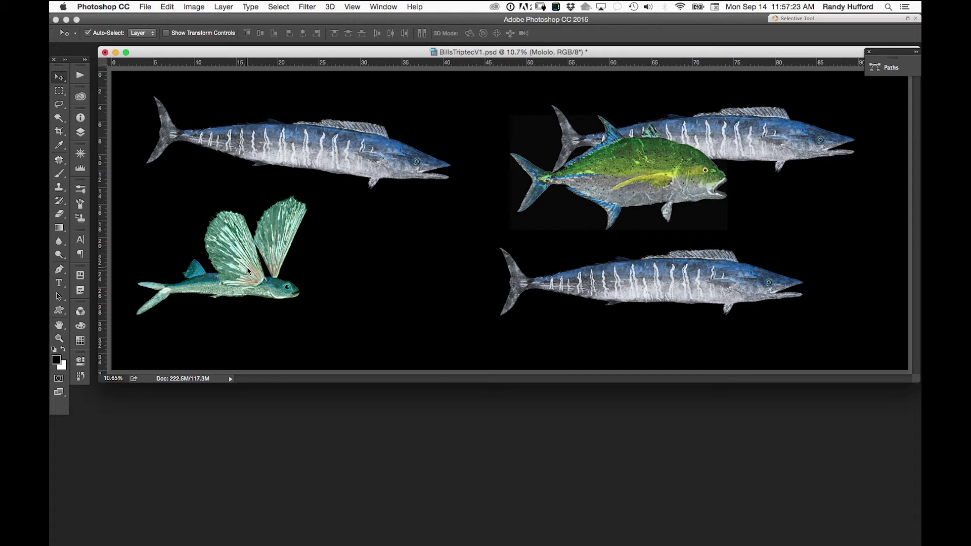
key("ctrl+t")
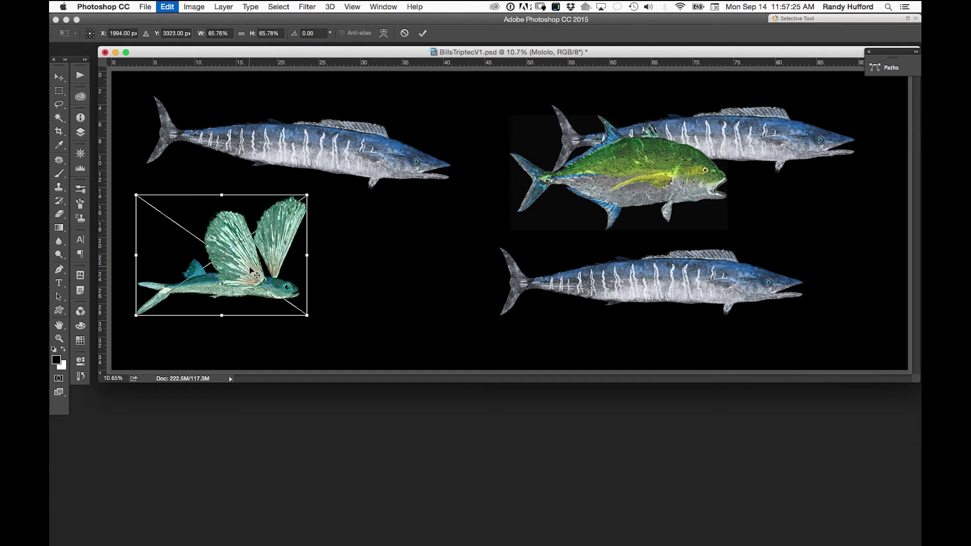
left_click_drag(341, 318, 351, 289)
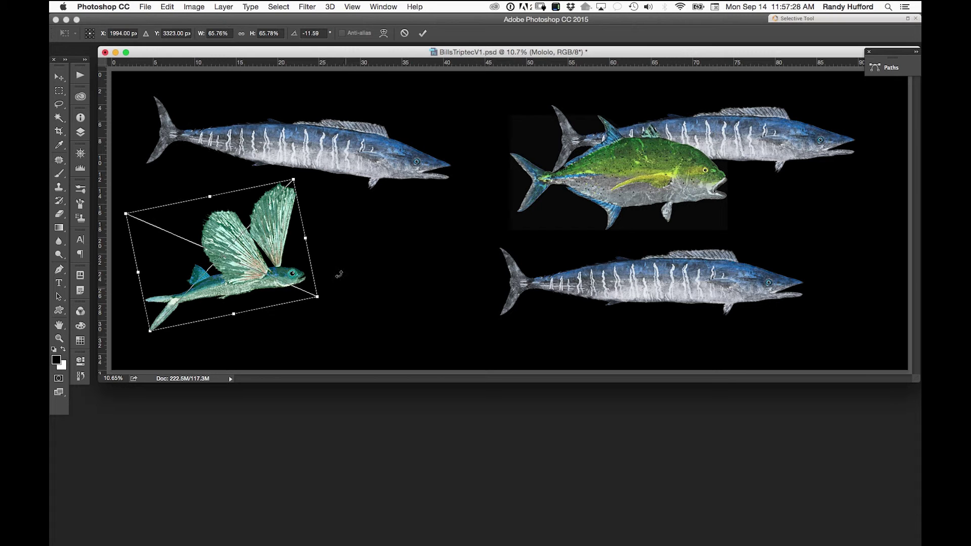
left_click(422, 33)
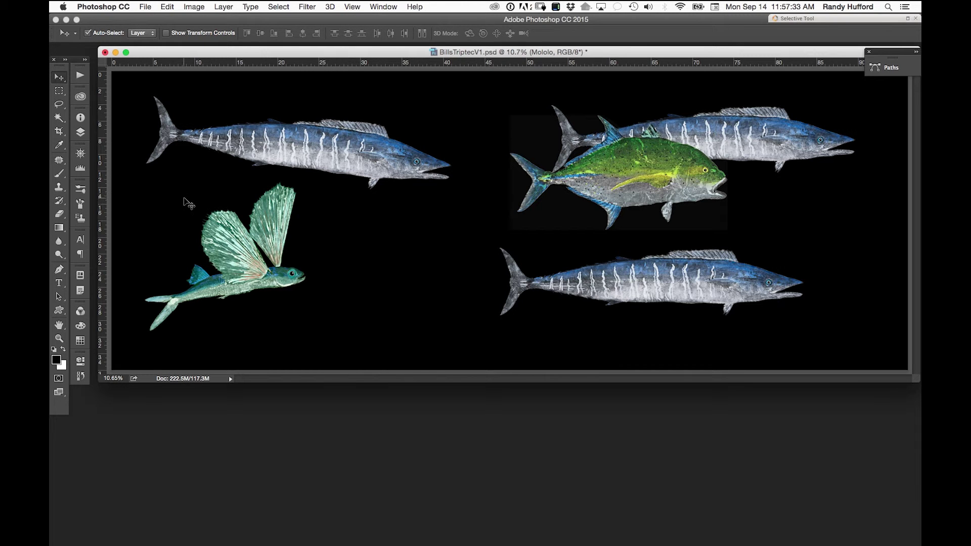
Duplicate the Mololo layer and place the copy directly to the right of the original
left_click(224, 7)
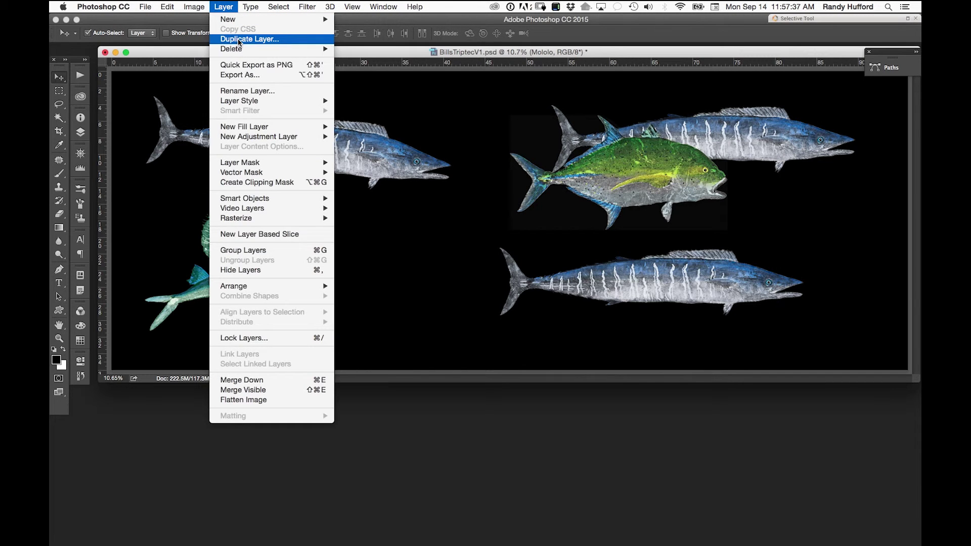
left_click(147, 57)
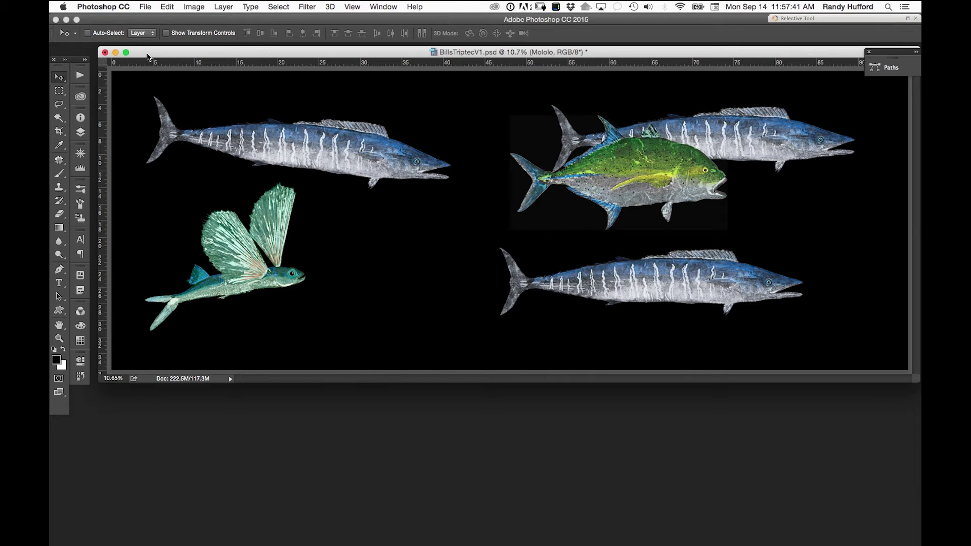
key("super+j")
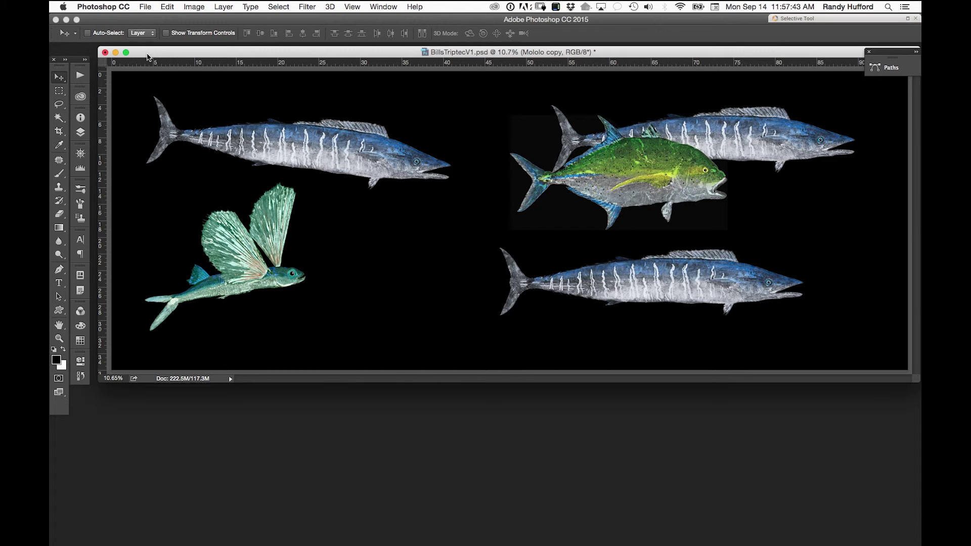
left_click_drag(239, 262, 389, 273)
Shrink the Mololo copy proportionally to about 39% and rotate it to about -10.8° with Free Transform
key("super+t")
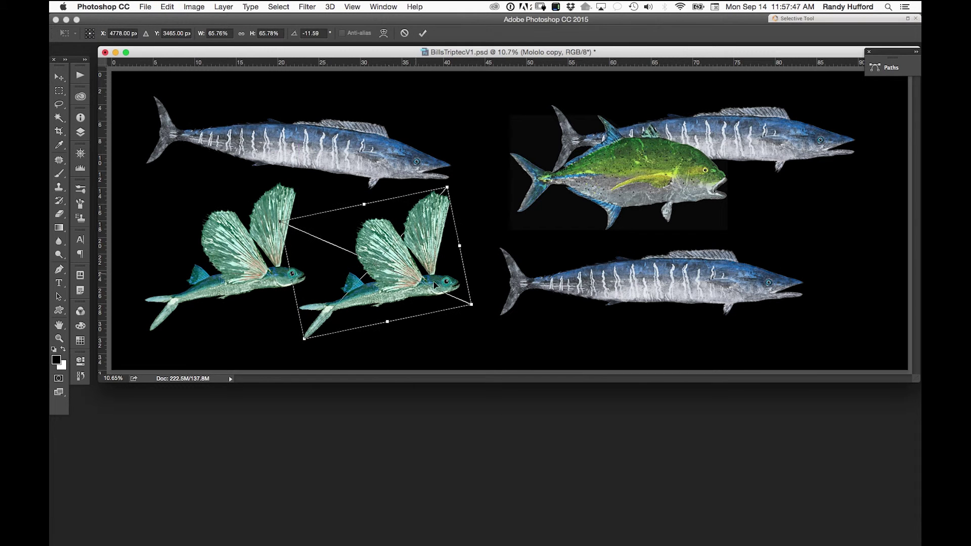
left_click_drag(481, 312, 423, 292)
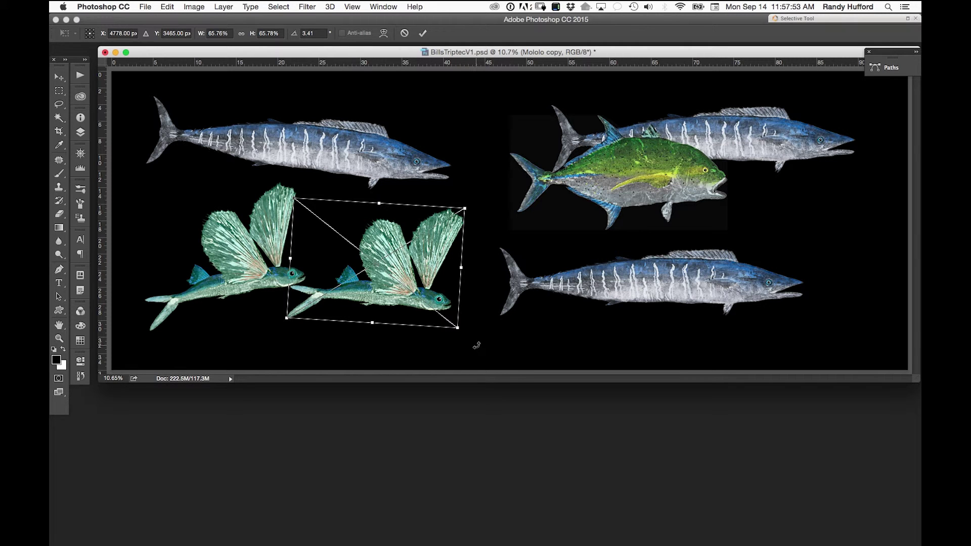
left_click_drag(477, 346, 474, 304)
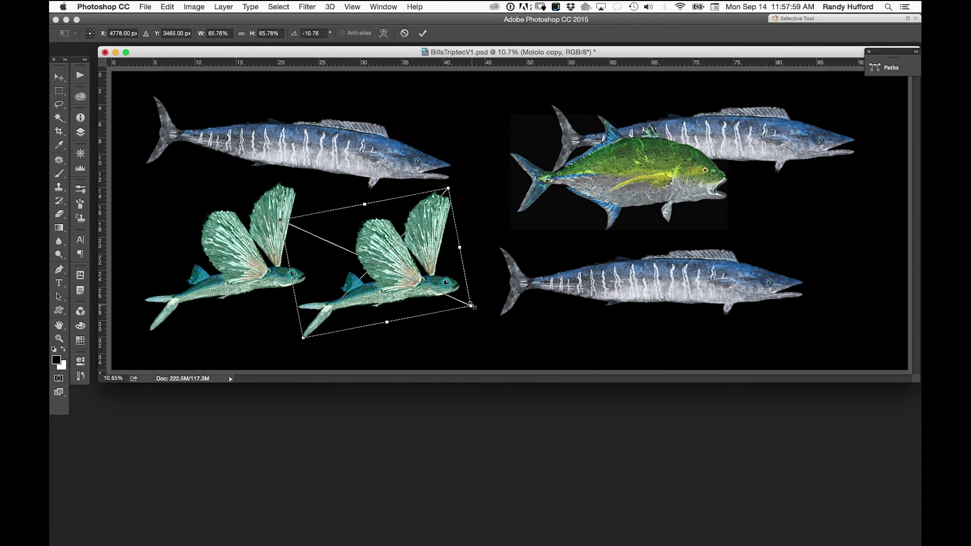
left_click_drag(472, 306, 396, 284)
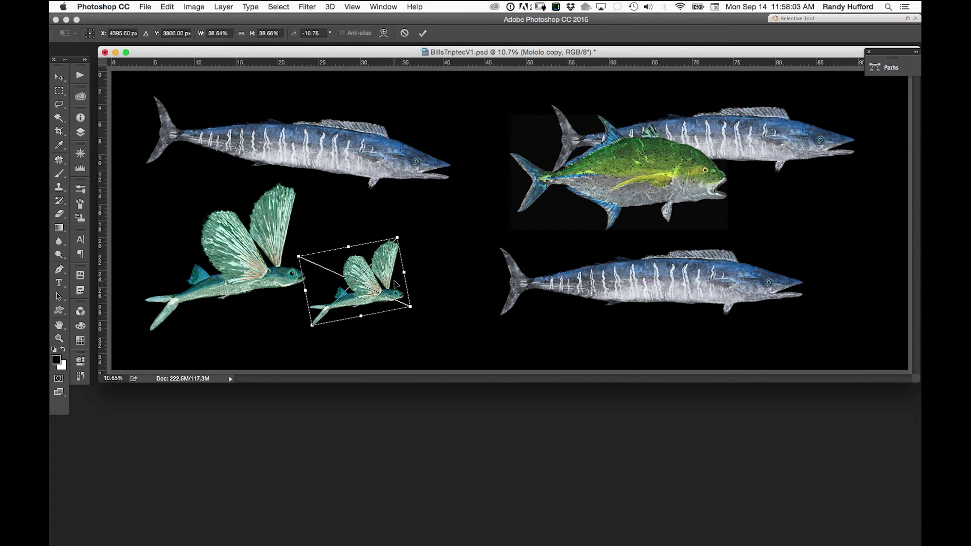
left_click(422, 33)
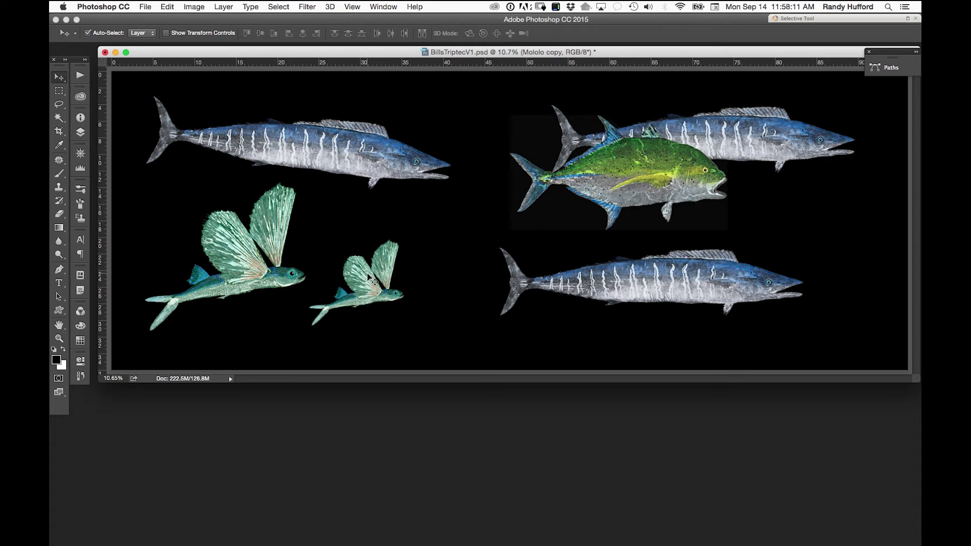
Duplicate the small Mololo twice, placing one copy below the left Ono's head and the other at the far right of the composition
key("super+j")
left_click_drag(365, 277, 467, 218)
key("super+j")
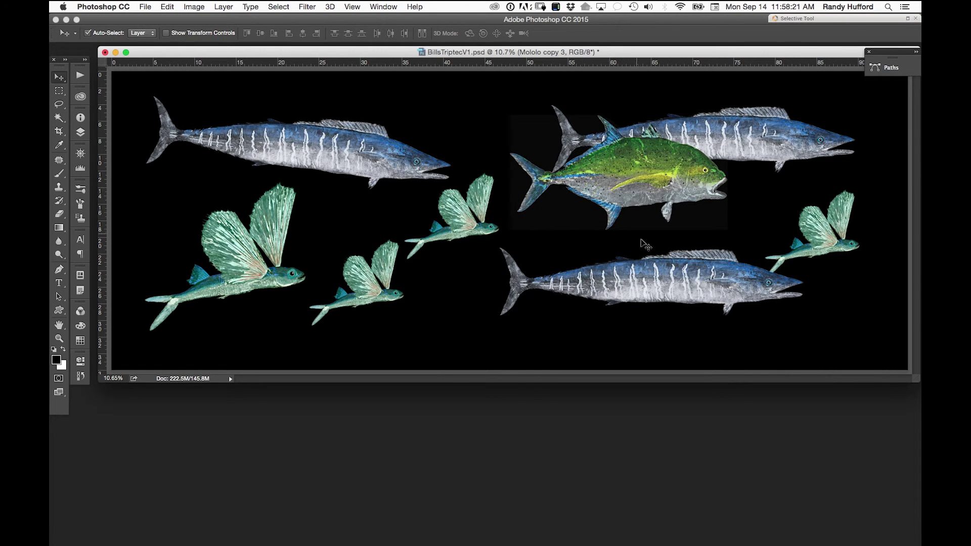
Shrink the Omilu proportionally to about 37% and duplicate it twice, placing one copy to its right and one over the large Mololo's wings
left_click_drag(631, 172, 621, 202)
key("ctrl+t")
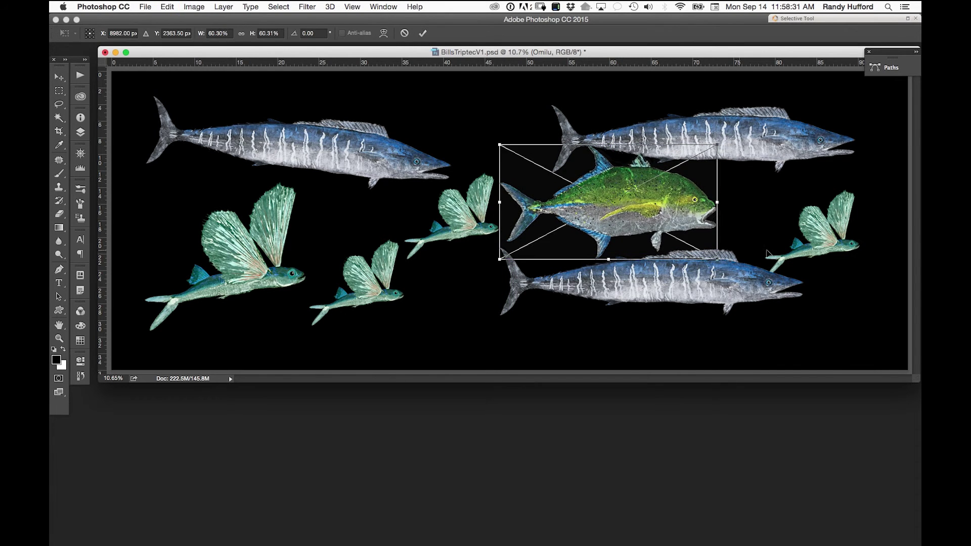
left_click_drag(718, 258, 632, 214)
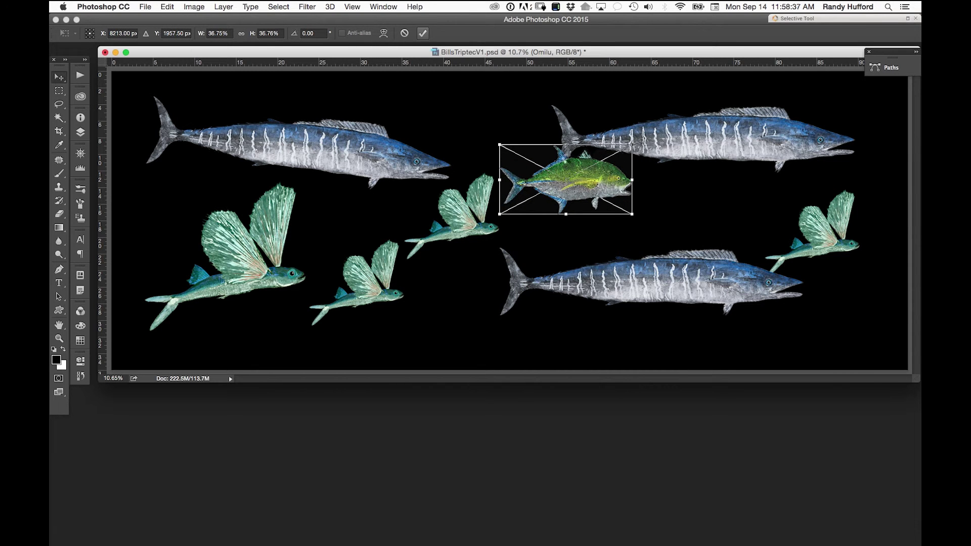
left_click(422, 33)
left_click_drag(596, 184, 219, 218)
key("super+j")
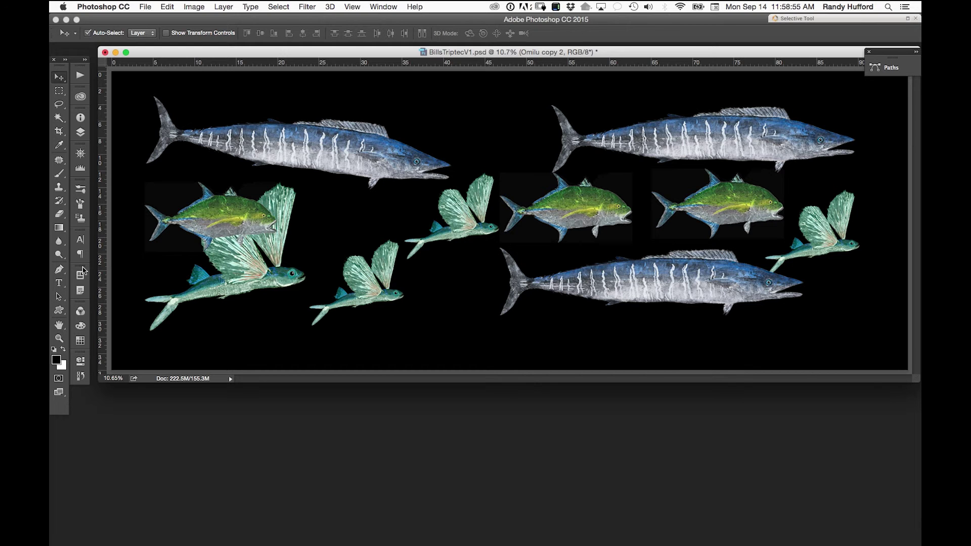
Show the layer list, switch the document to full-screen mode with the menu bar, and narrow the layer list to clear the left-hand fish
left_click(80, 133)
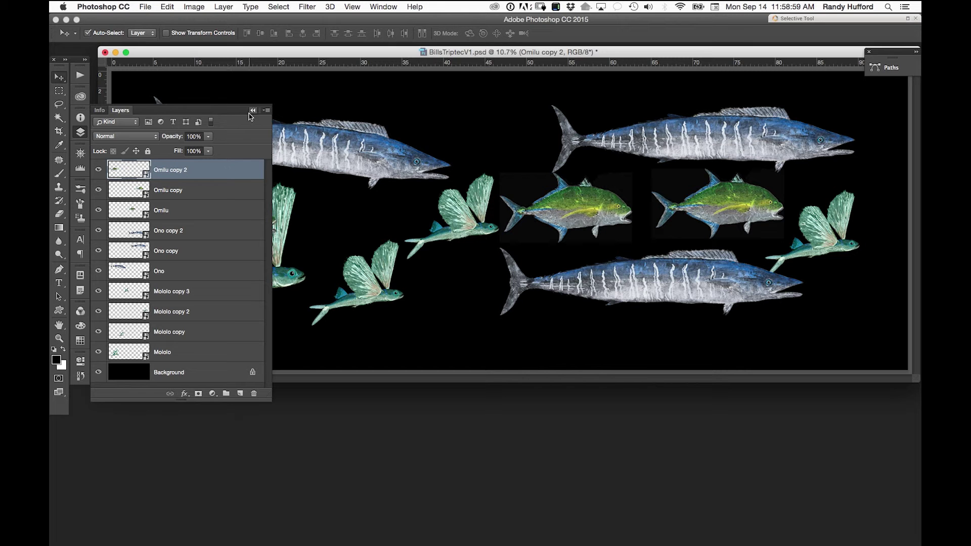
mouse_move(306, 52)
left_mouse_down()
mouse_move(491, 72)
mouse_move(281, 79)
mouse_move(305, 64)
mouse_move(305, 87)
mouse_move(329, 82)
mouse_move(316, 87)
mouse_move(306, 71)
left_mouse_up()
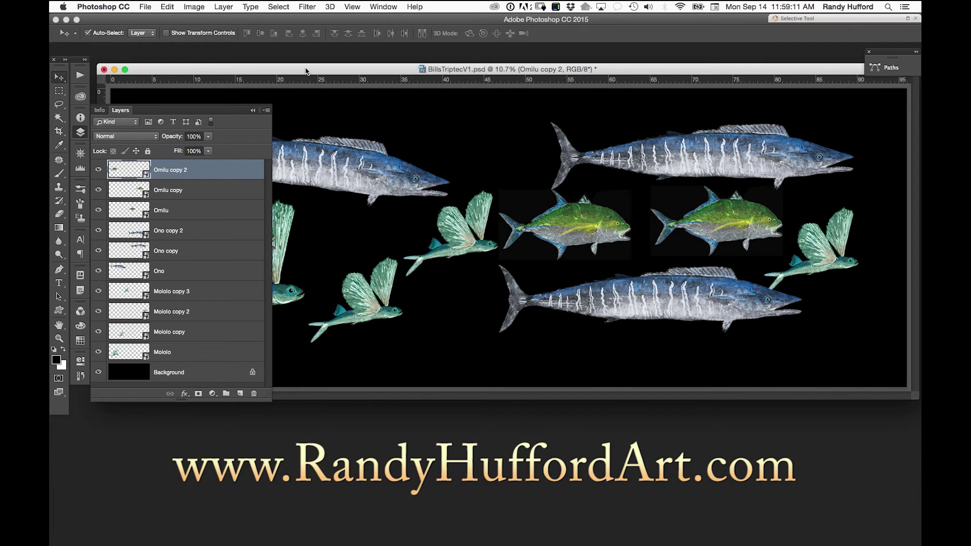
key("f")
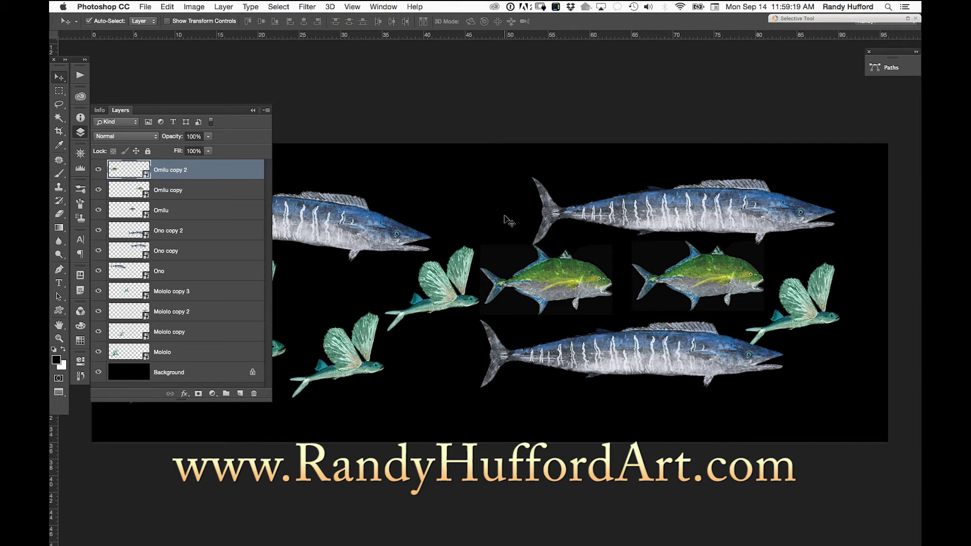
left_click_drag(504, 215, 694, 176)
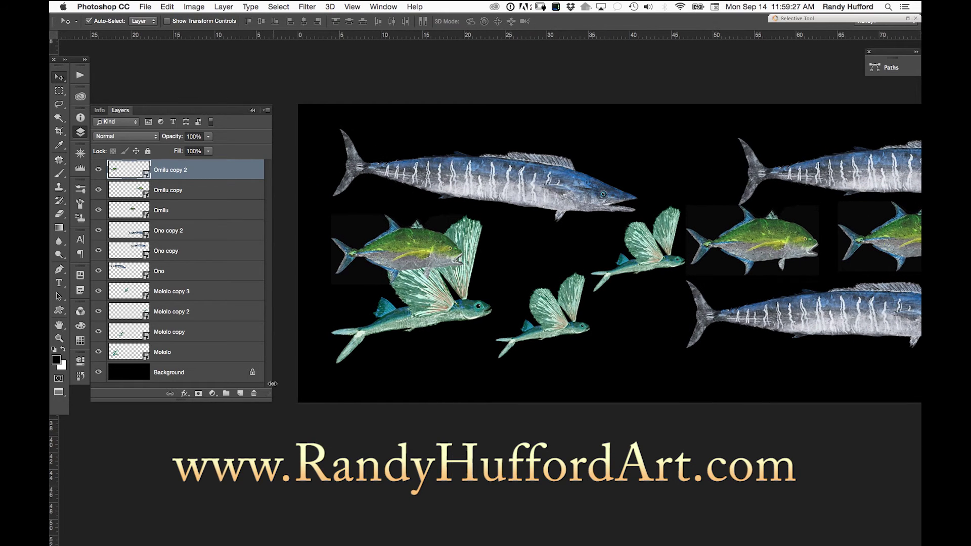
left_click_drag(268, 398, 205, 386)
left_click_drag(567, 166, 476, 162)
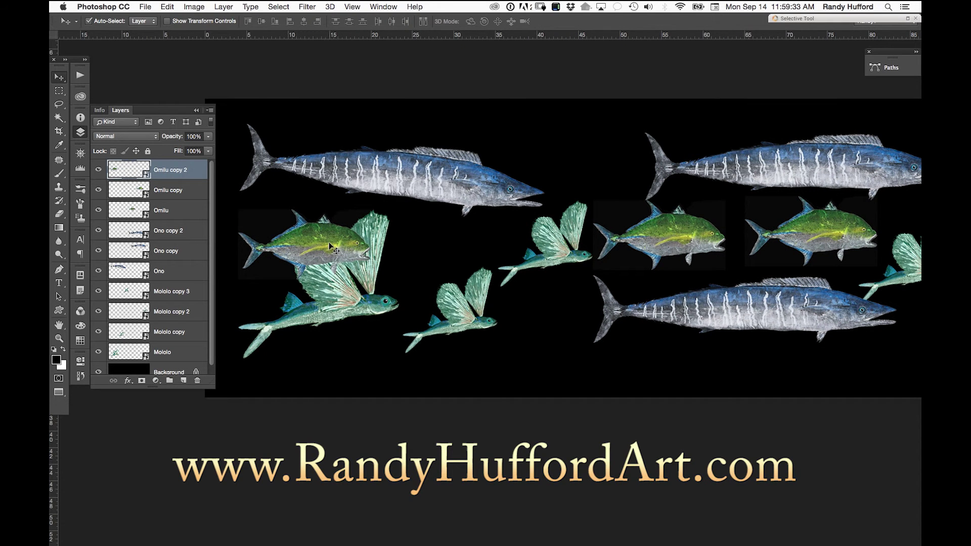
Restack the Omilu copy 2 layer below the large Mololo's layer and place that fish partly behind the large Mololo's right wing
mouse_move(326, 238)
left_mouse_down()
mouse_move(412, 231)
mouse_move(407, 213)
mouse_move(325, 244)
mouse_move(354, 238)
mouse_move(332, 231)
left_mouse_up()
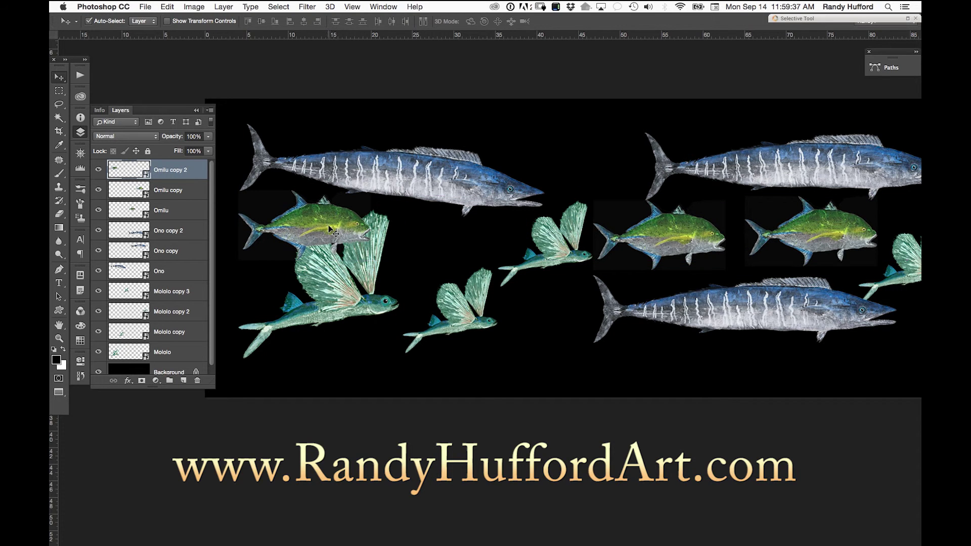
left_click(365, 280)
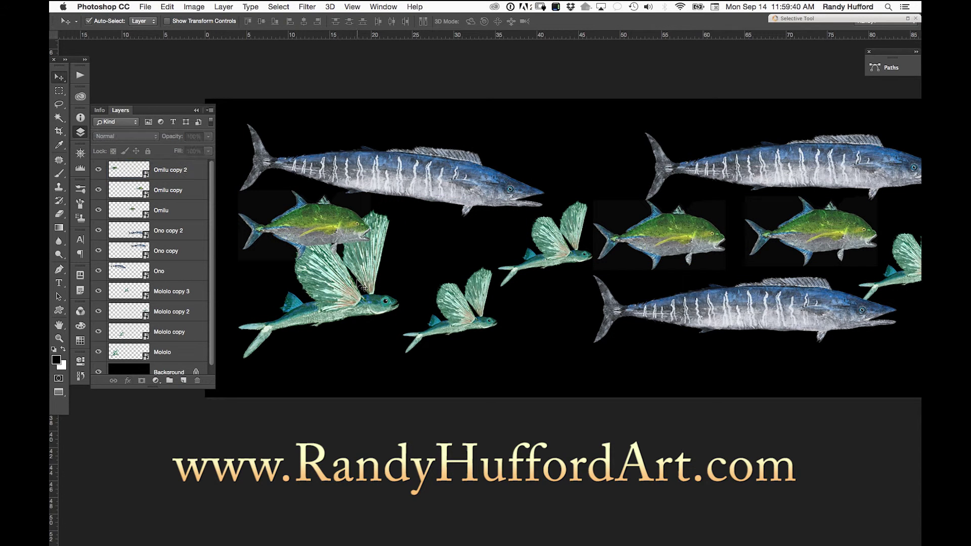
left_click(186, 171)
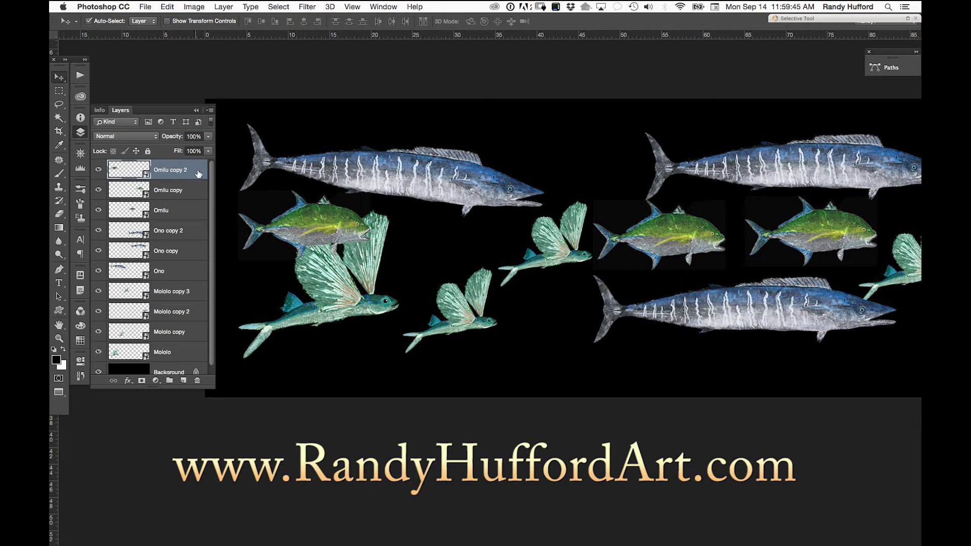
left_click(333, 293)
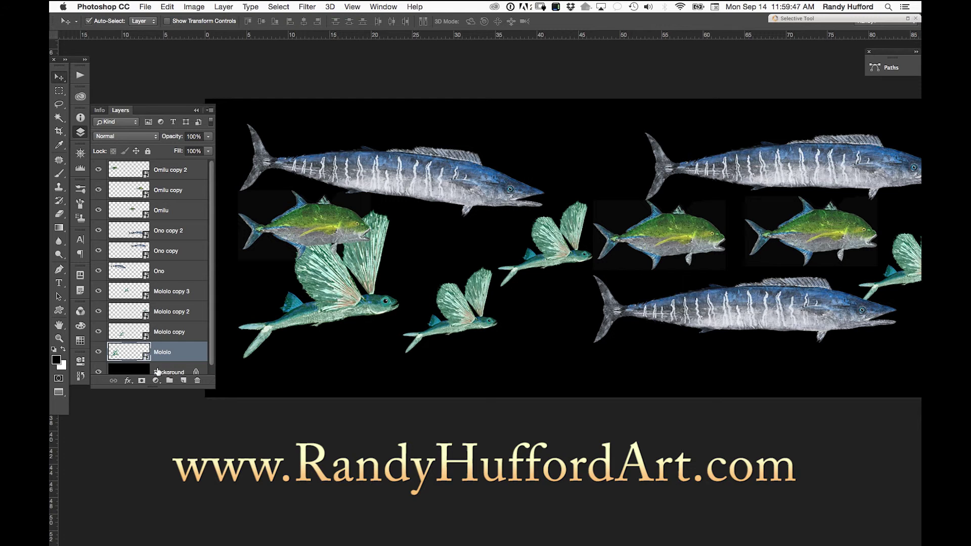
left_click(314, 231)
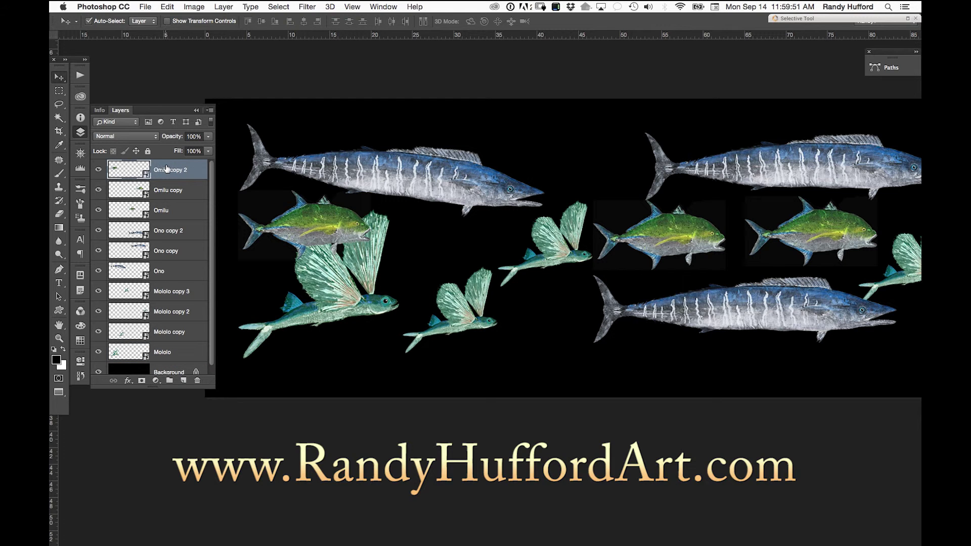
left_click_drag(169, 171, 194, 355)
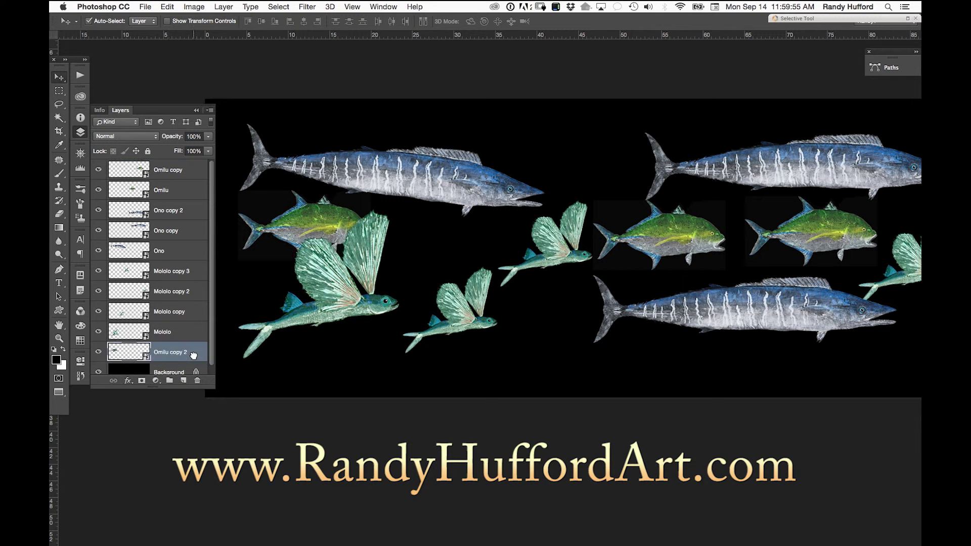
left_click_drag(322, 237, 411, 272)
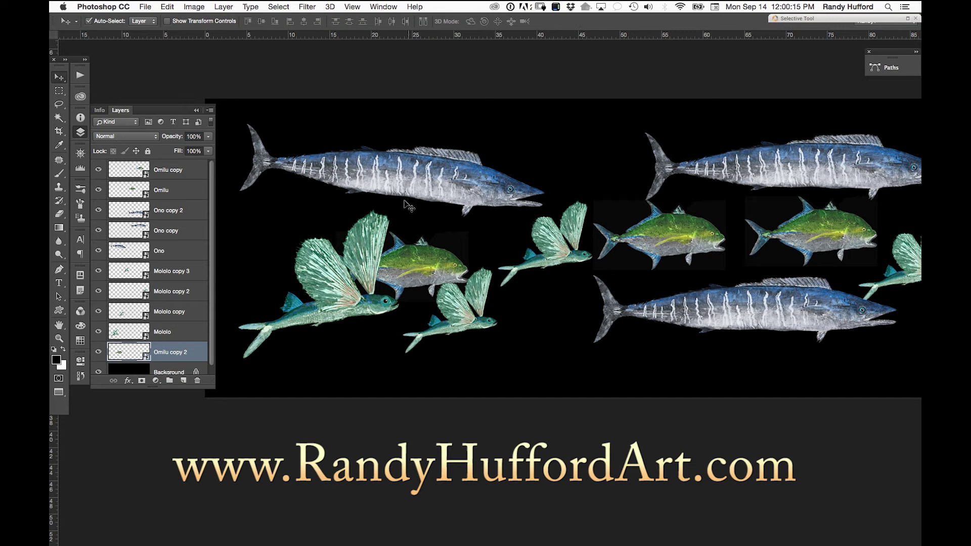
Rotate the left Ono to about 9° with Free Transform and place it in the upper-left corner of the composition
left_click_drag(427, 182, 389, 179)
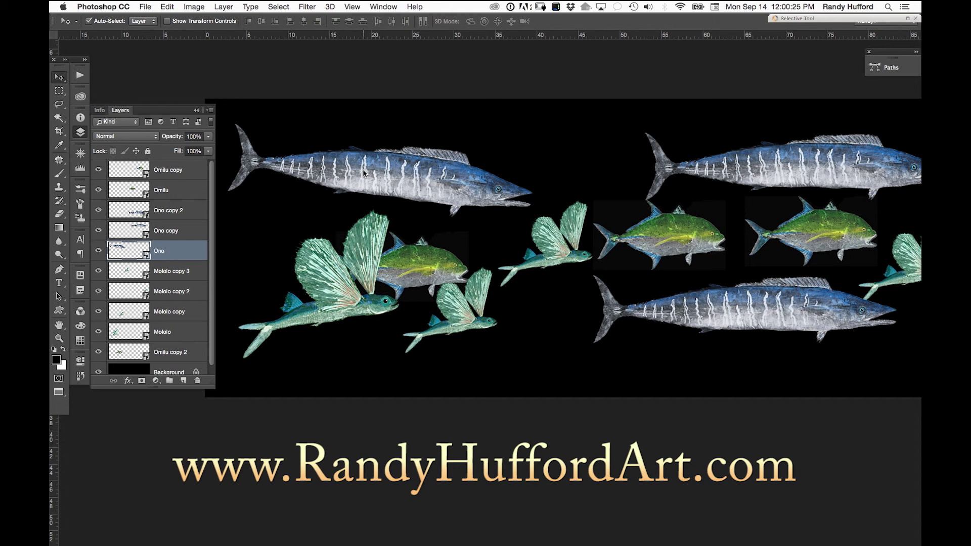
key("super+t")
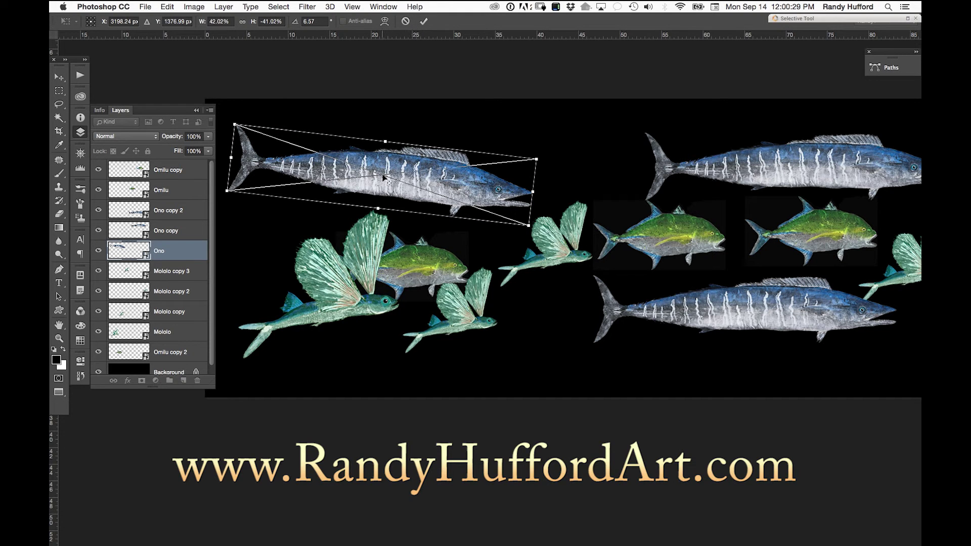
left_click_drag(570, 155, 566, 189)
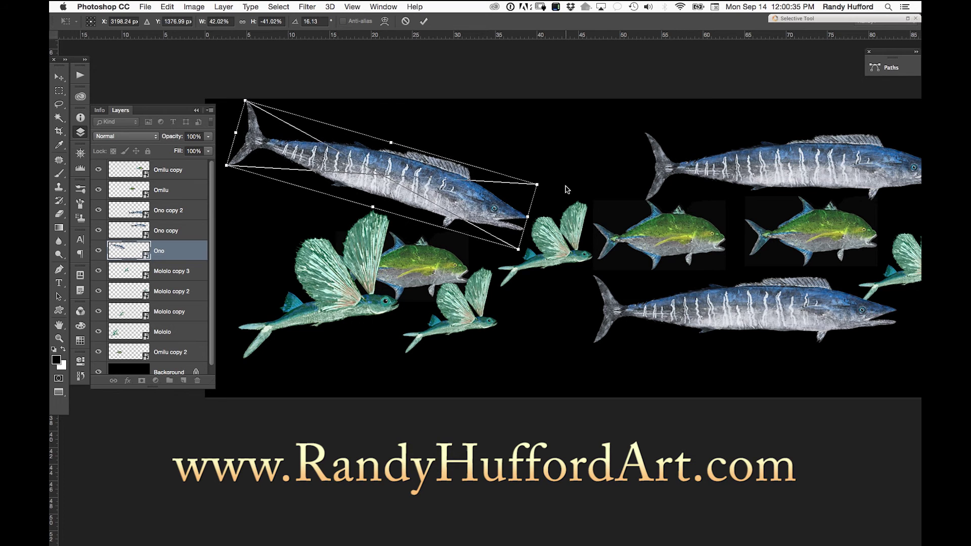
left_click_drag(480, 205, 487, 206)
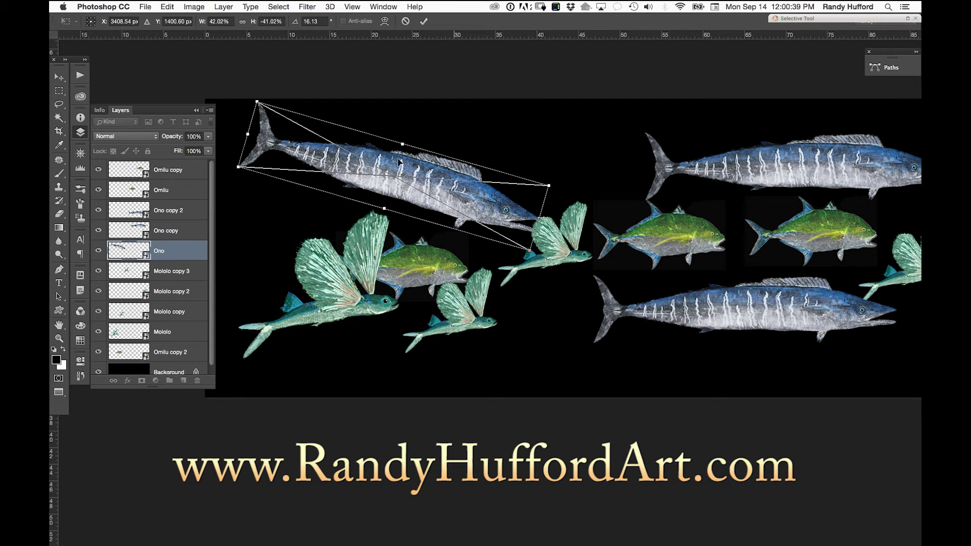
left_click_drag(392, 180, 544, 226)
left_click_drag(234, 182, 314, 247)
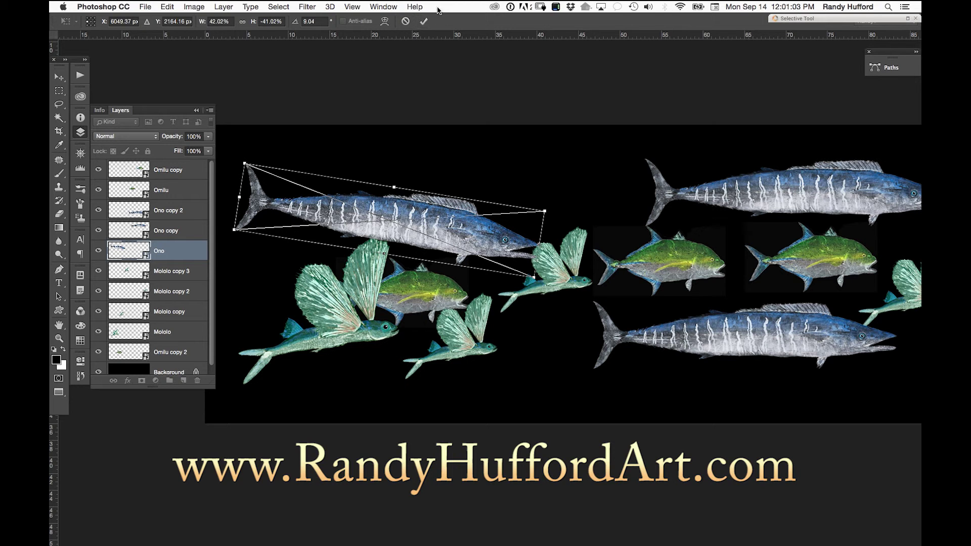
left_click(421, 24)
left_click(425, 21)
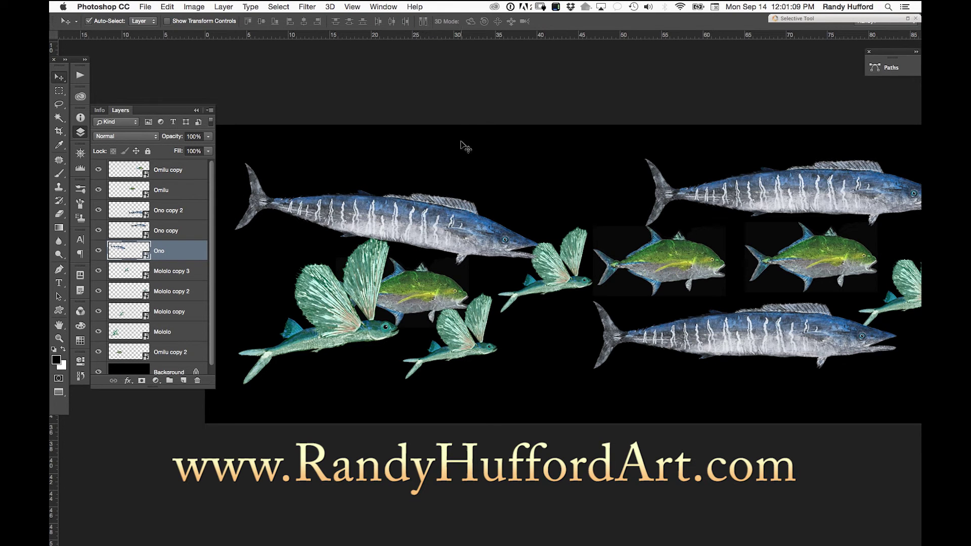
left_click_drag(453, 230, 414, 203)
Stack Mololo copy 3 above the Ono layer at the left Ono's mouth, and place the middle Omilu below it
left_click_drag(568, 275, 544, 218)
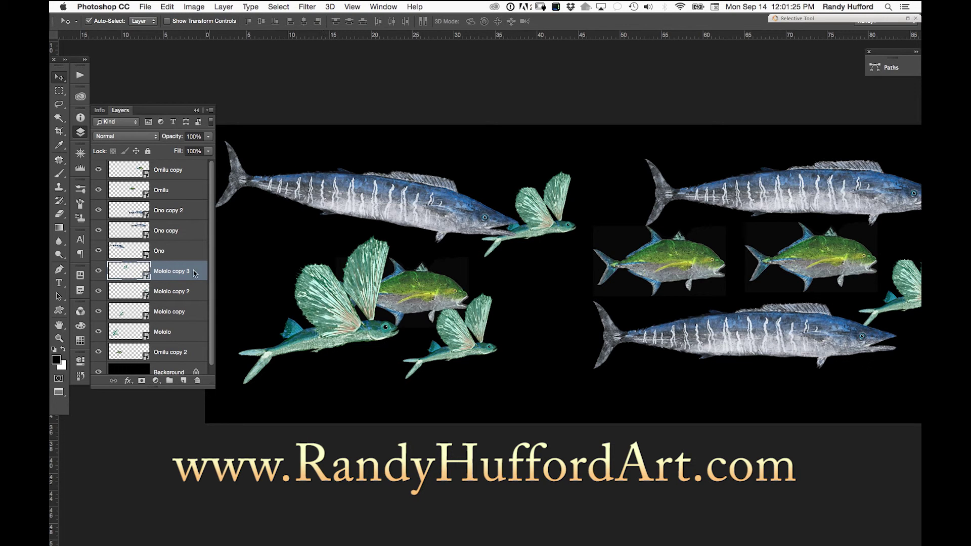
left_click(375, 199)
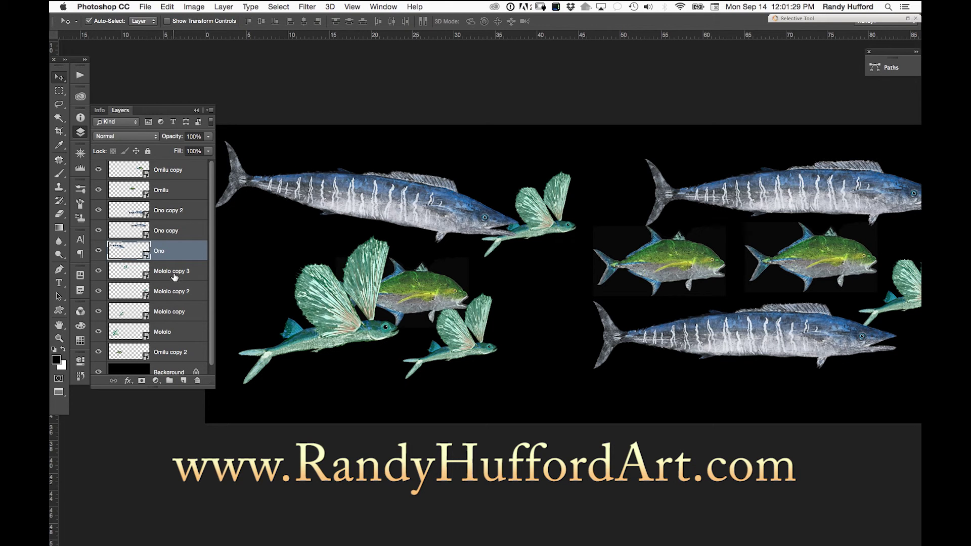
left_click_drag(176, 276, 177, 240)
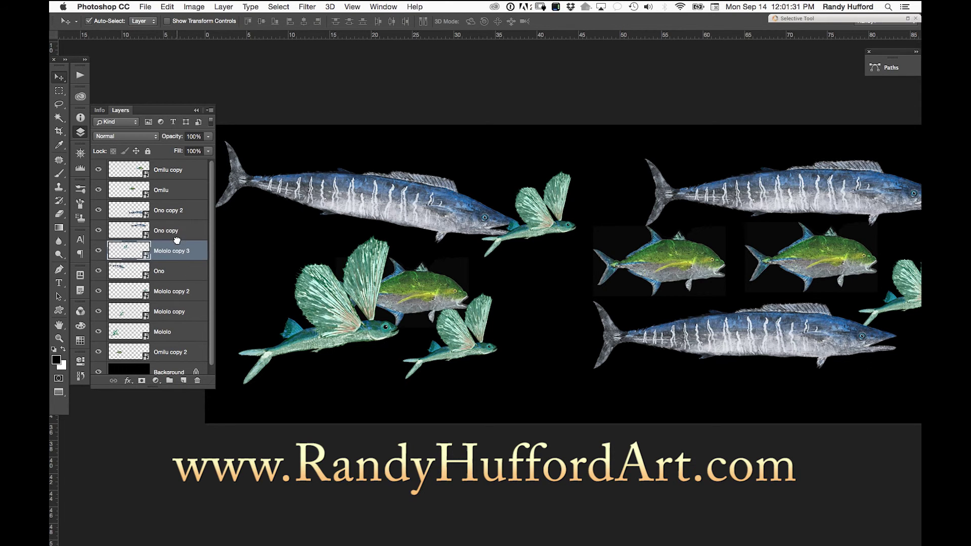
left_click_drag(545, 221, 567, 211)
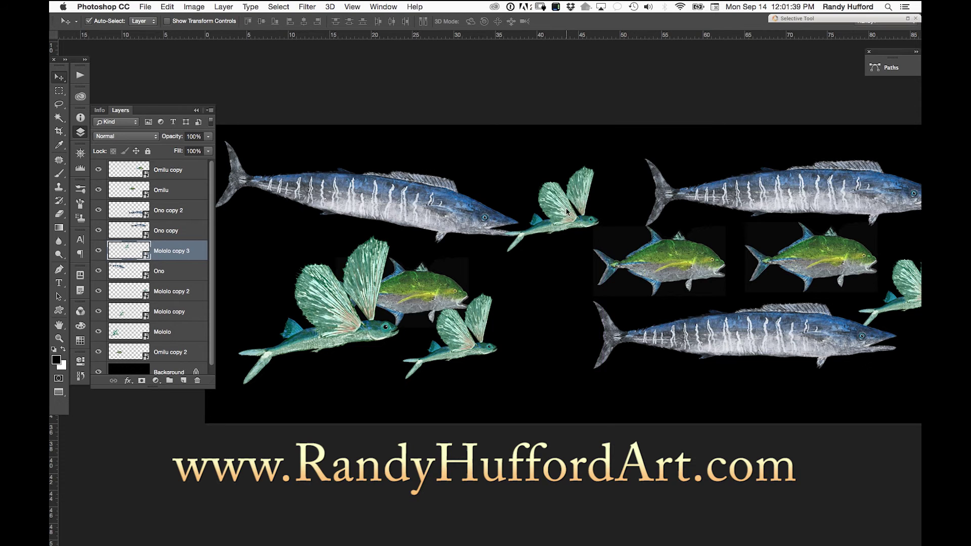
left_click_drag(666, 254, 574, 272)
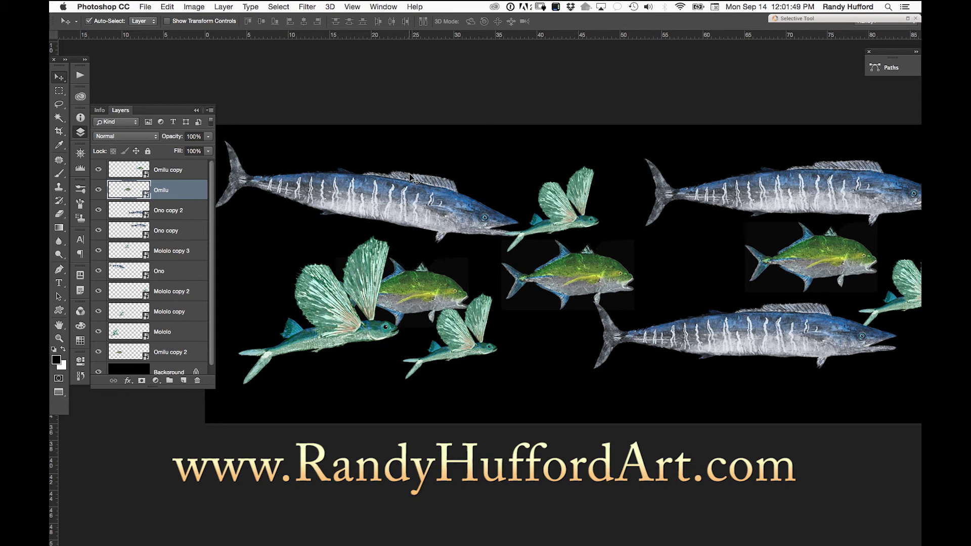
left_click(210, 111)
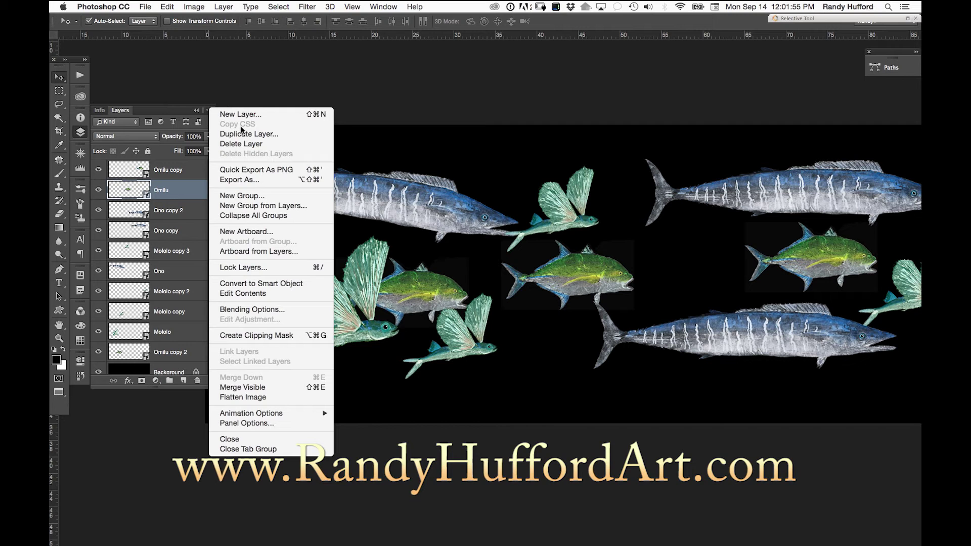
left_click(314, 64)
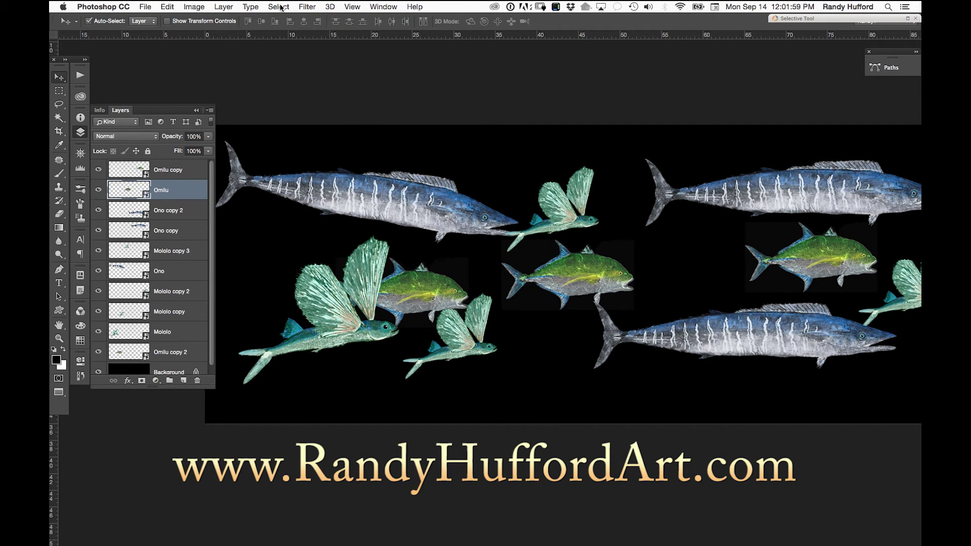
left_click(221, 7)
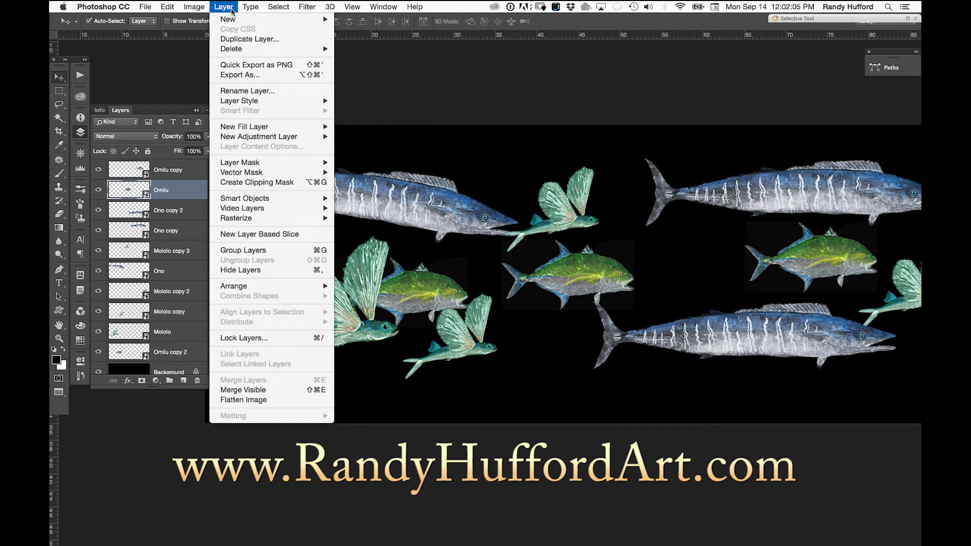
left_click(237, 39)
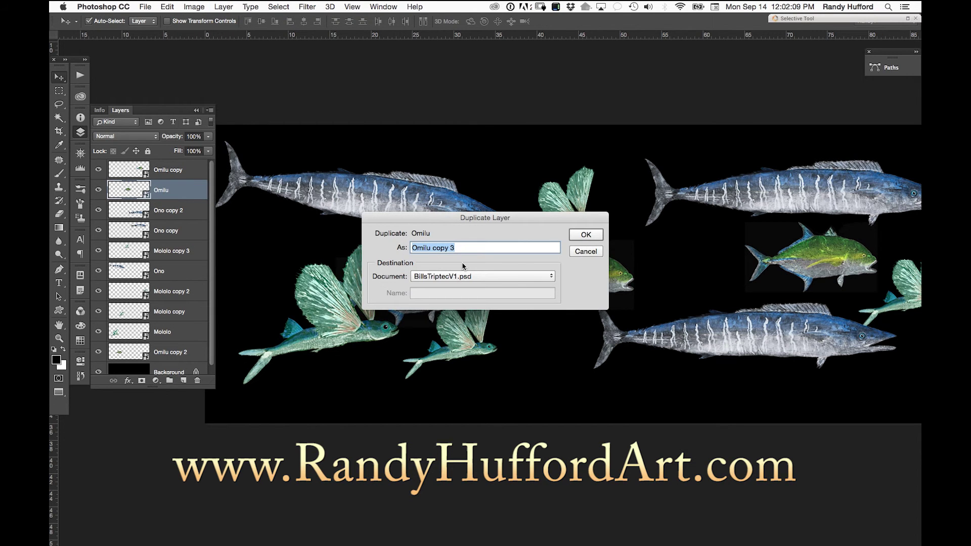
left_click(587, 252)
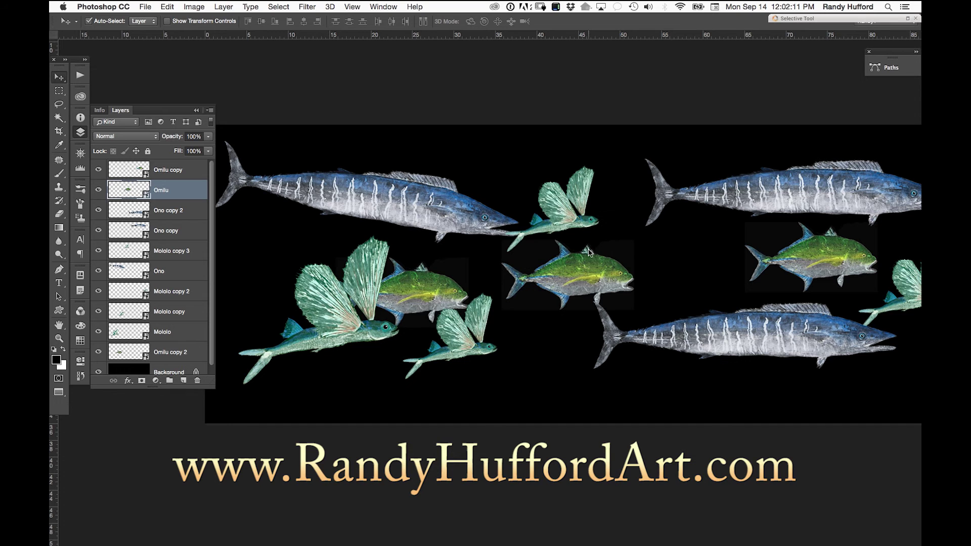
Rotate Mololo copy 3 to about 10.9° with Free Transform and place it just ahead of the left Ono's mouth
left_click_drag(572, 225, 591, 203)
key("super+t")
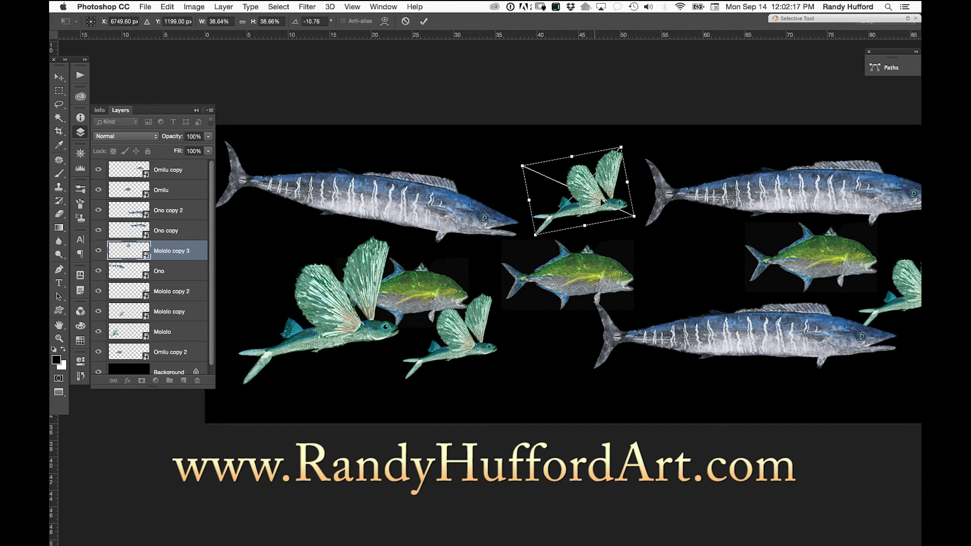
left_click_drag(648, 220, 659, 270)
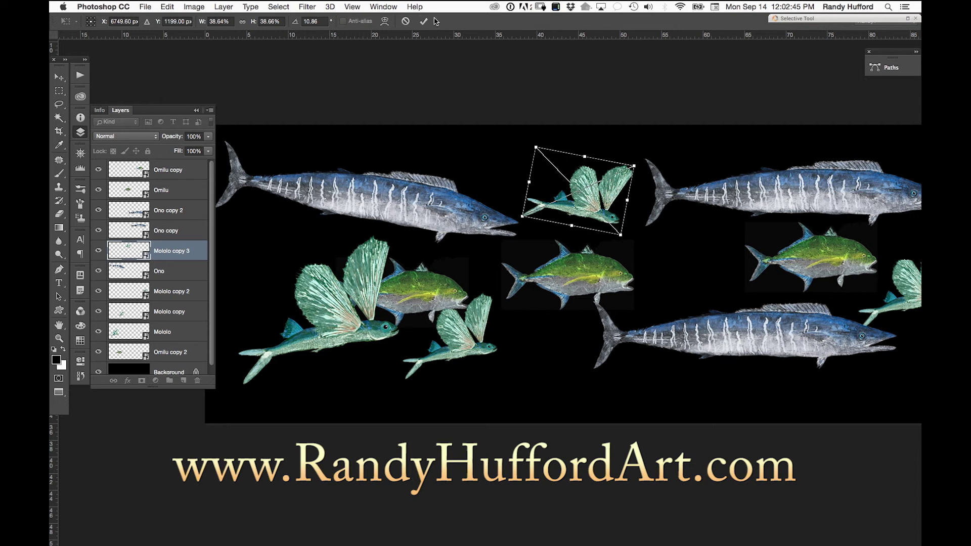
left_click(423, 22)
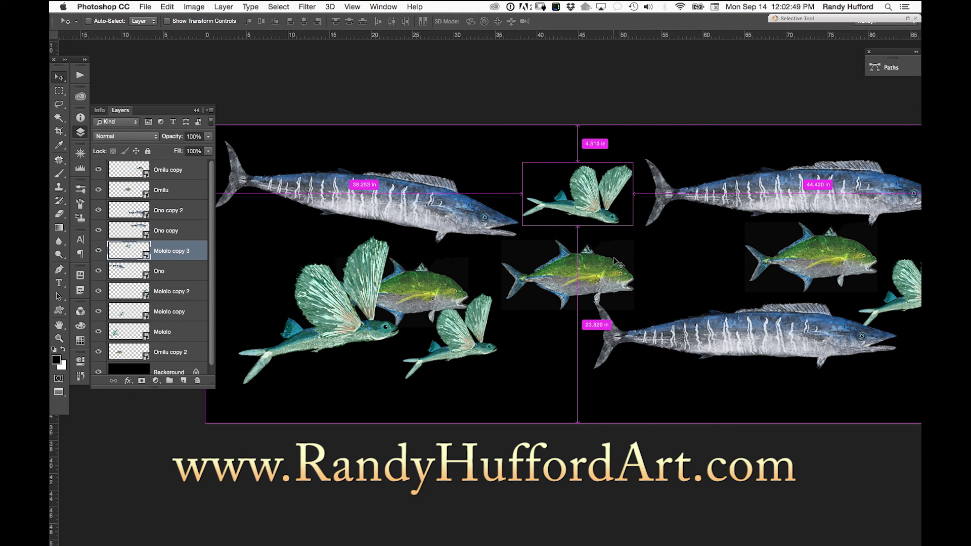
left_click(581, 197, "super")
key("super+t")
left_click_drag(623, 228, 583, 206)
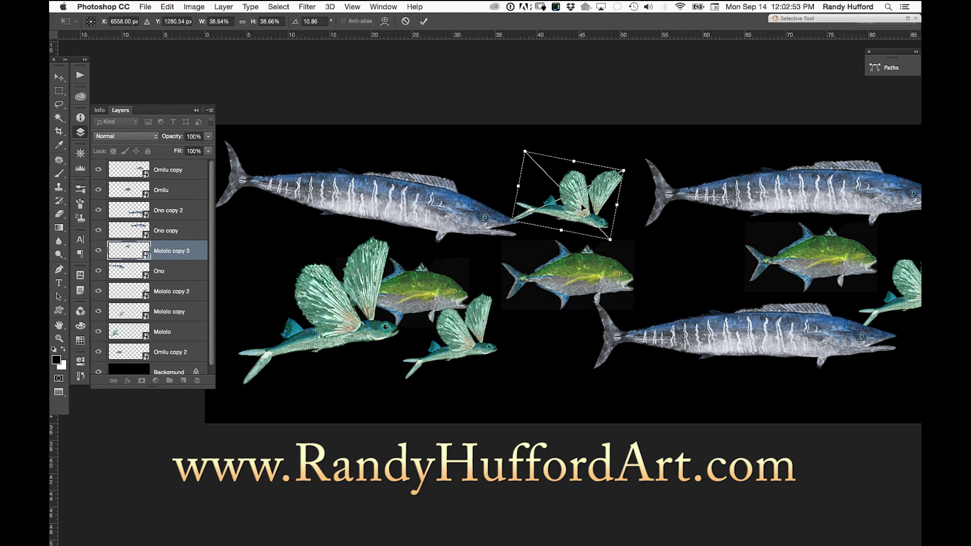
left_click(424, 21)
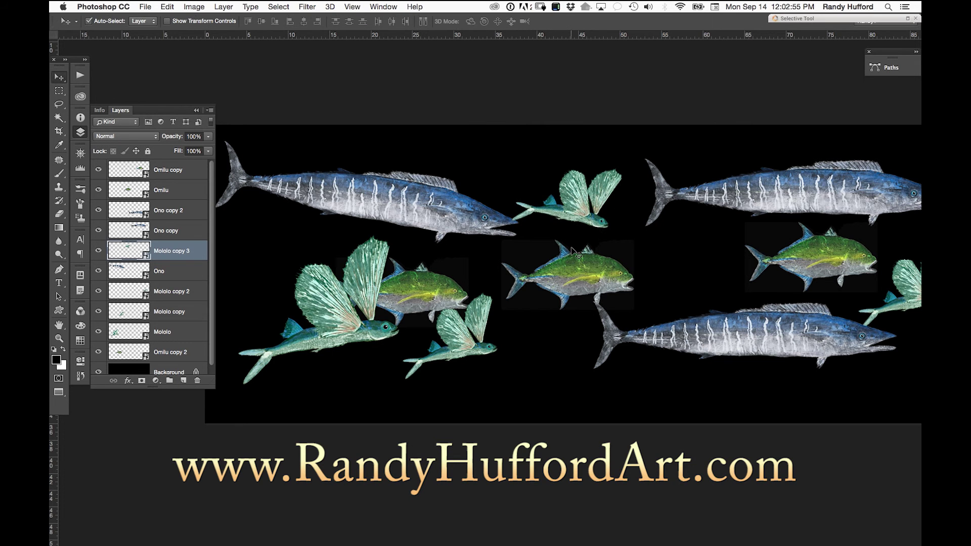
Duplicate Mololo copy 3, shrink the copy to about 21%, rotate it to about 2.7° and place it ahead of the lower Ono's tail
key("super+j")
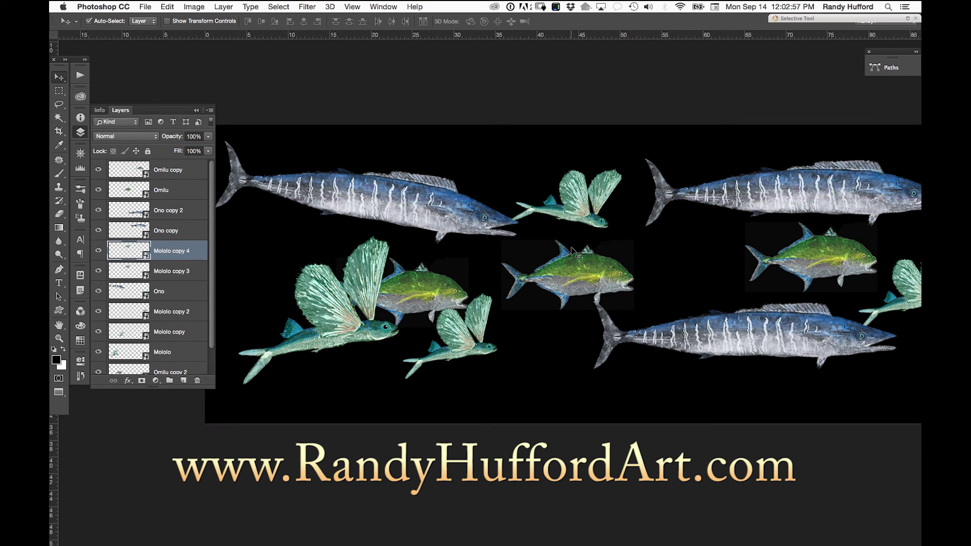
left_click_drag(596, 220, 561, 387)
key("super+t")
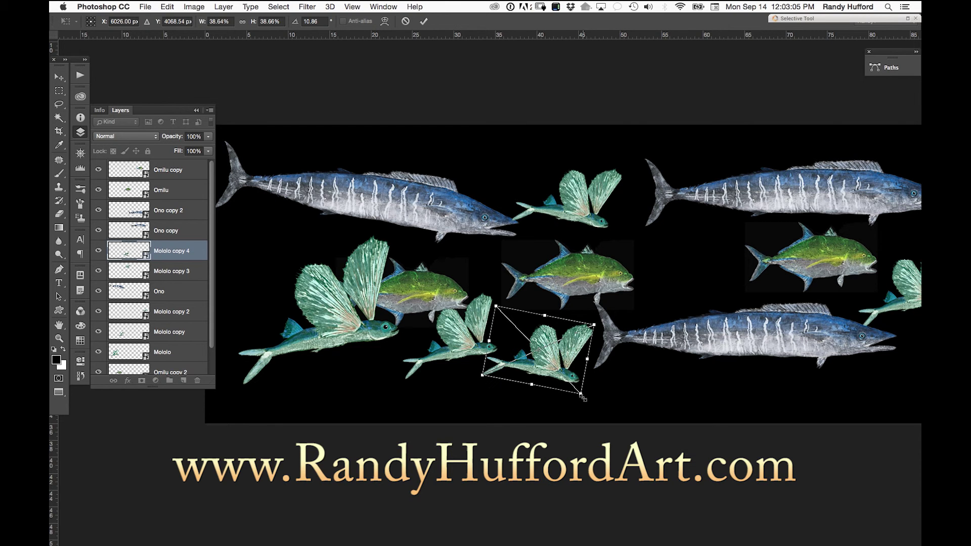
left_click_drag(581, 393, 543, 354)
mouse_move(573, 317)
left_mouse_down()
mouse_move(570, 278)
mouse_move(571, 300)
left_mouse_up()
left_click_drag(531, 335, 553, 352)
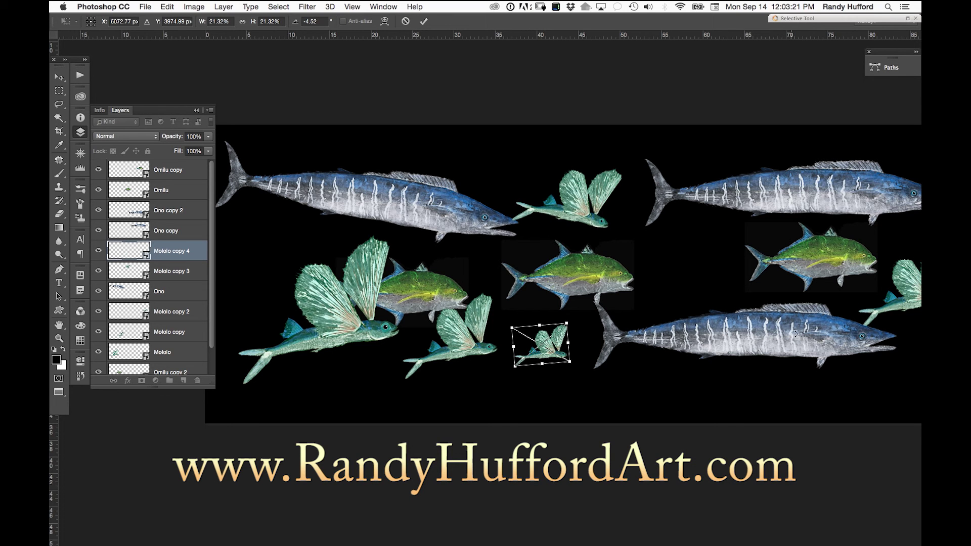
left_click_drag(723, 327, 734, 351)
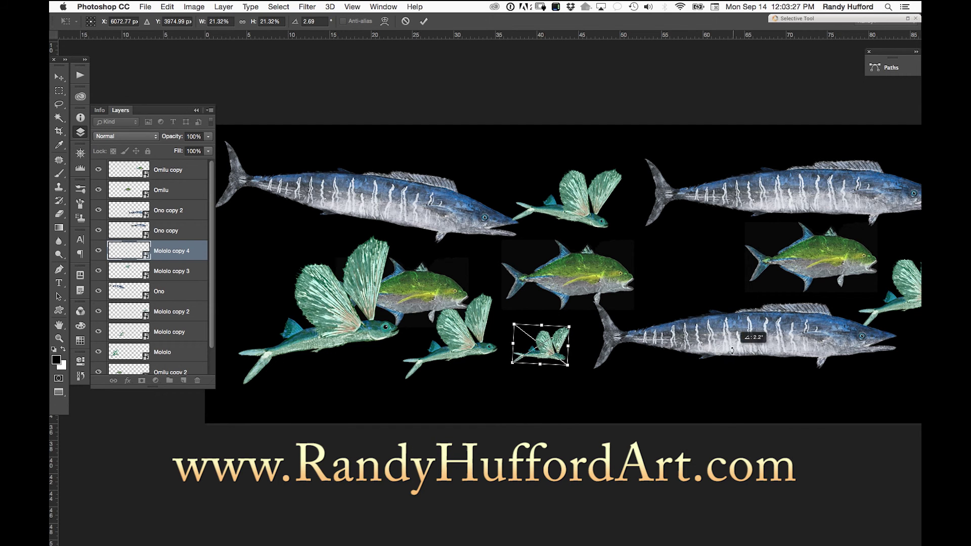
left_click(424, 24)
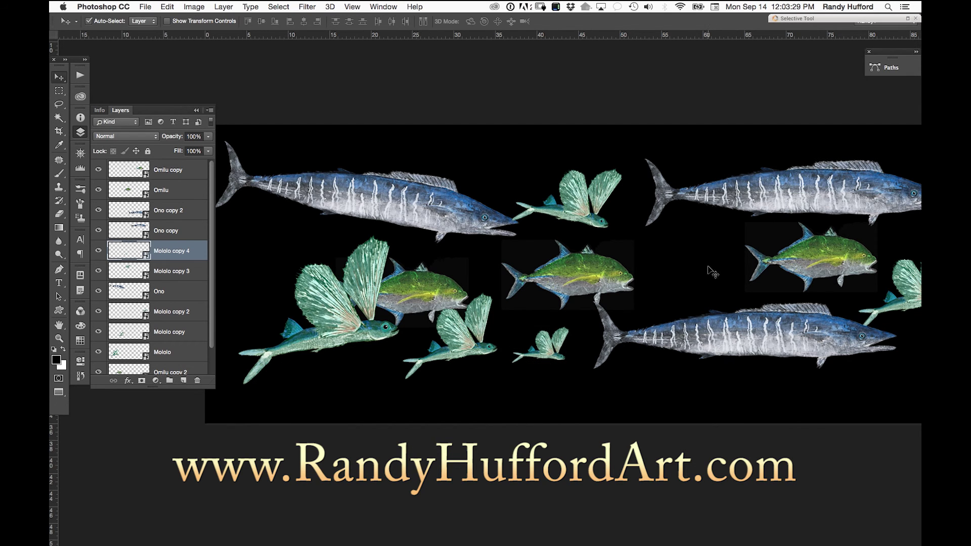
Shift the lower Ono slightly left and down, and save the document
mouse_move(770, 333)
left_mouse_down()
mouse_move(751, 339)
mouse_move(763, 346)
left_mouse_up()
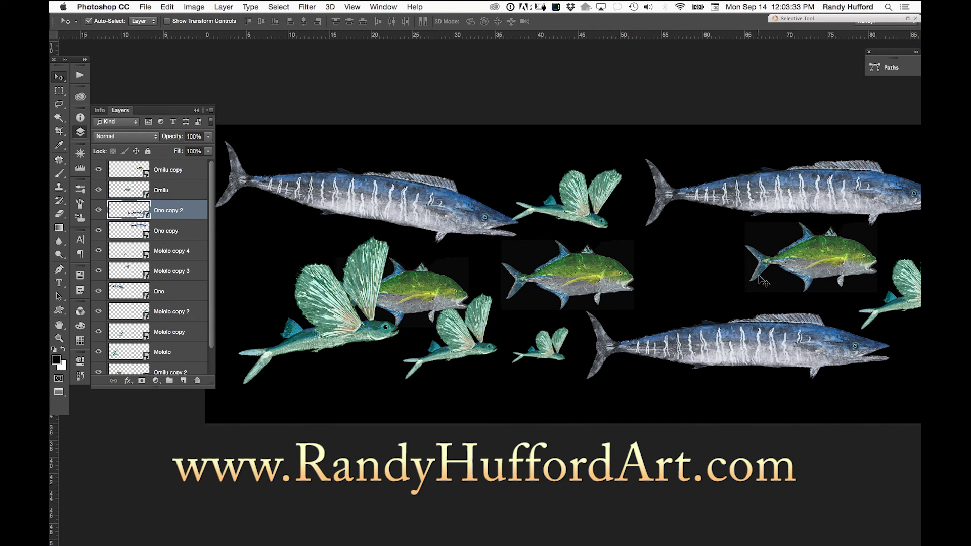
key("super")
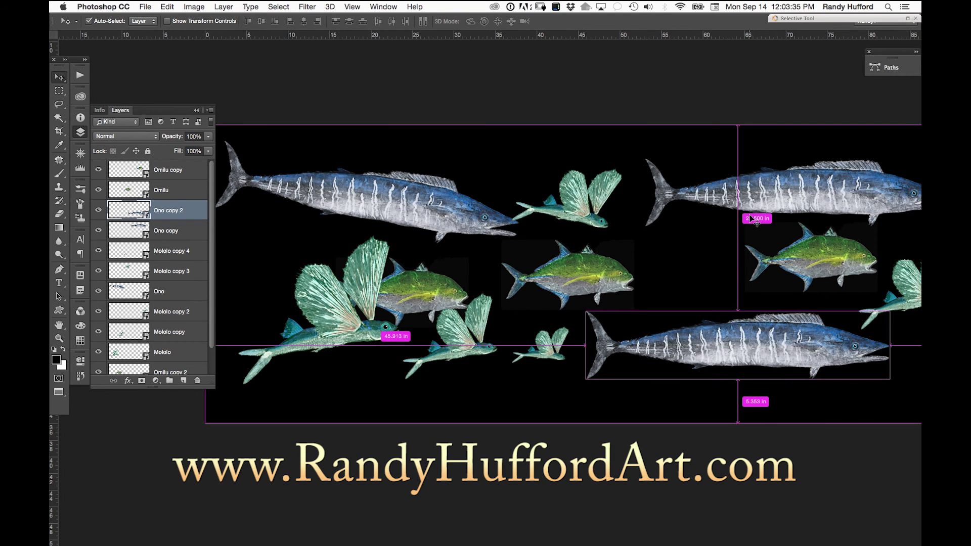
scroll(755, 221, "right", 5)
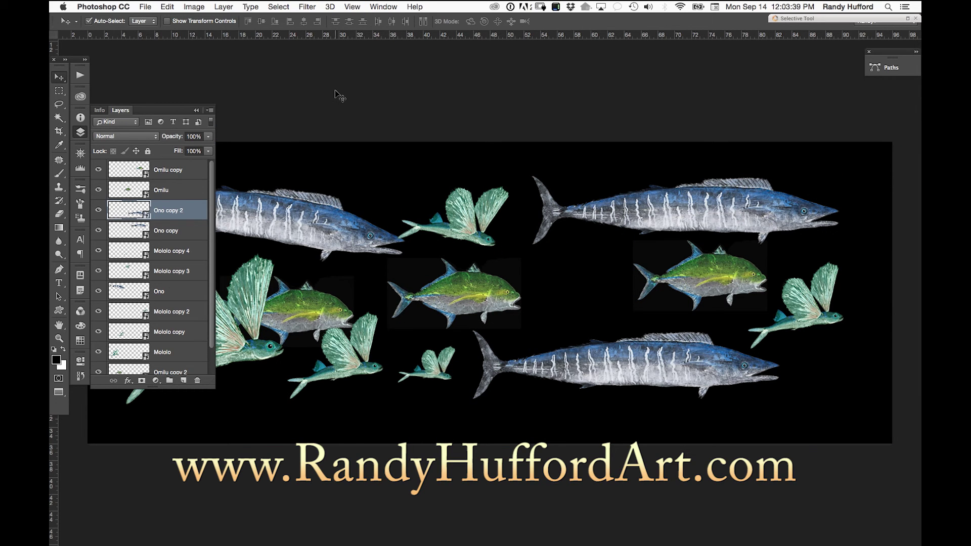
left_click(197, 111)
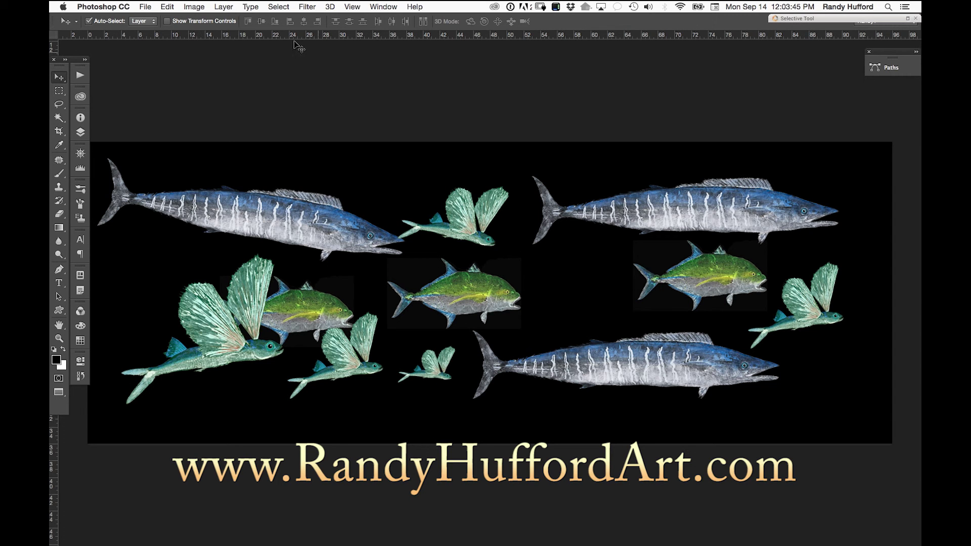
left_click(146, 7)
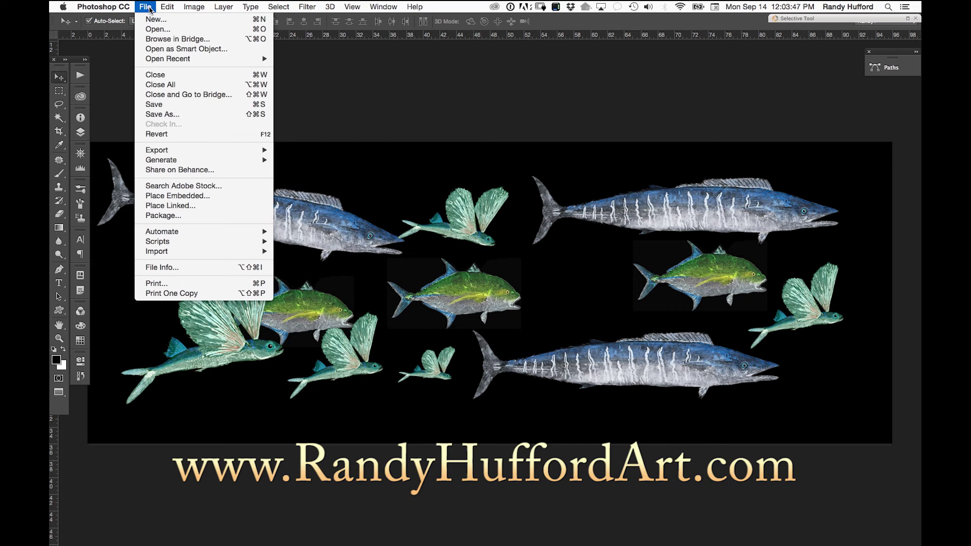
left_click(168, 108)
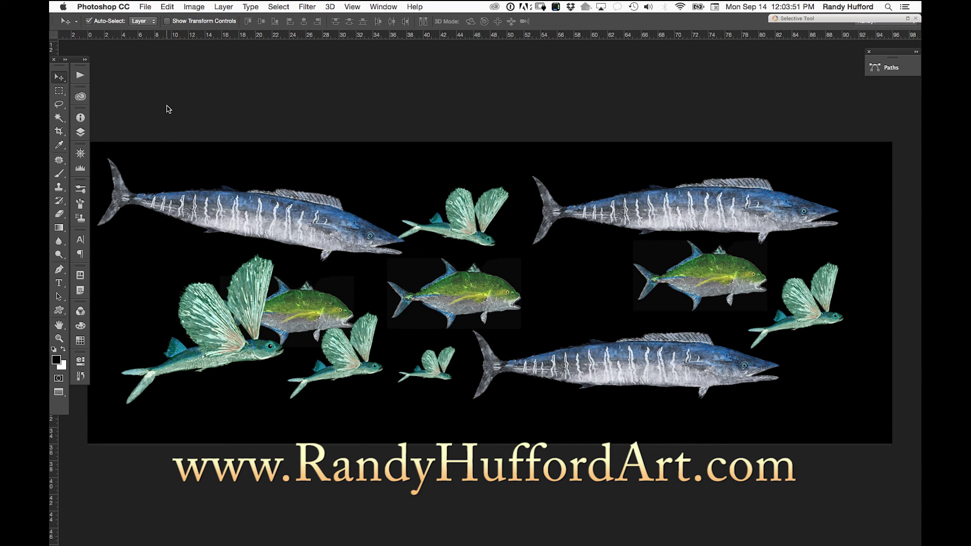
Try to save the document through the Save As command
left_click(145, 7)
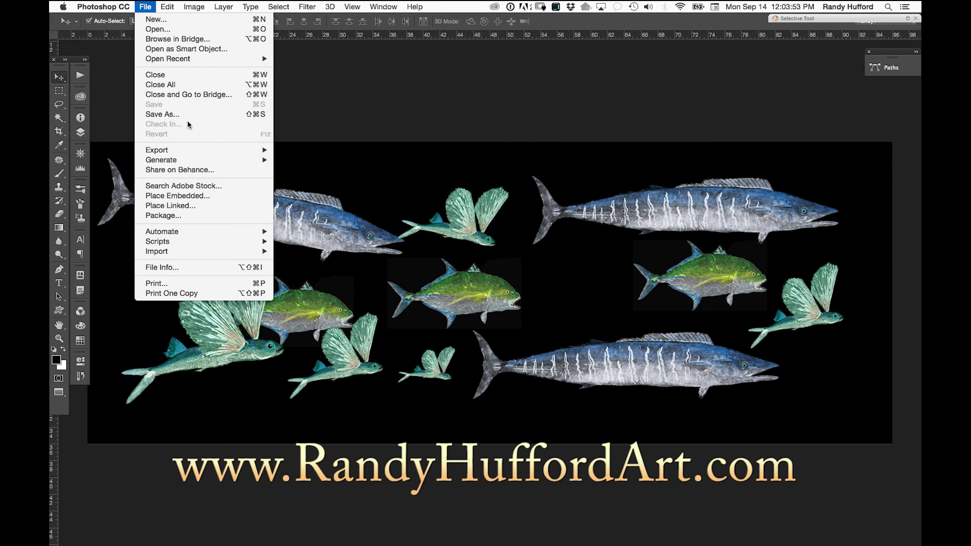
left_click(188, 116)
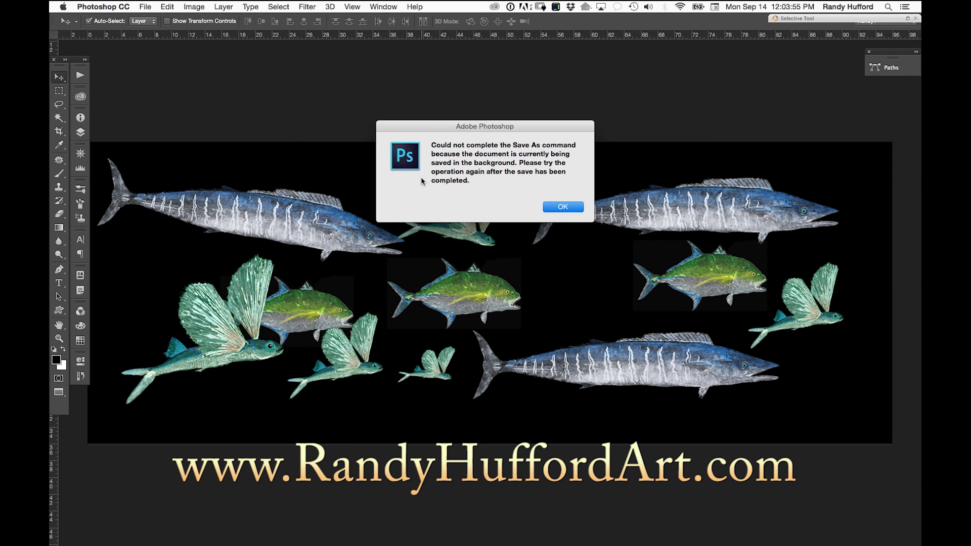
left_click(560, 208)
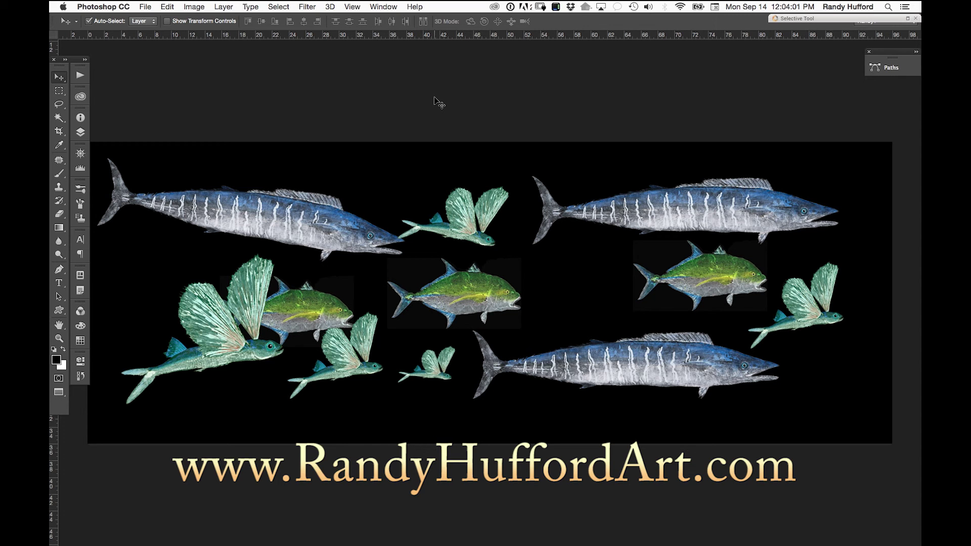
Cycle the screen modes to the standard windowed view and place the document window beside the tool panels
key("f")
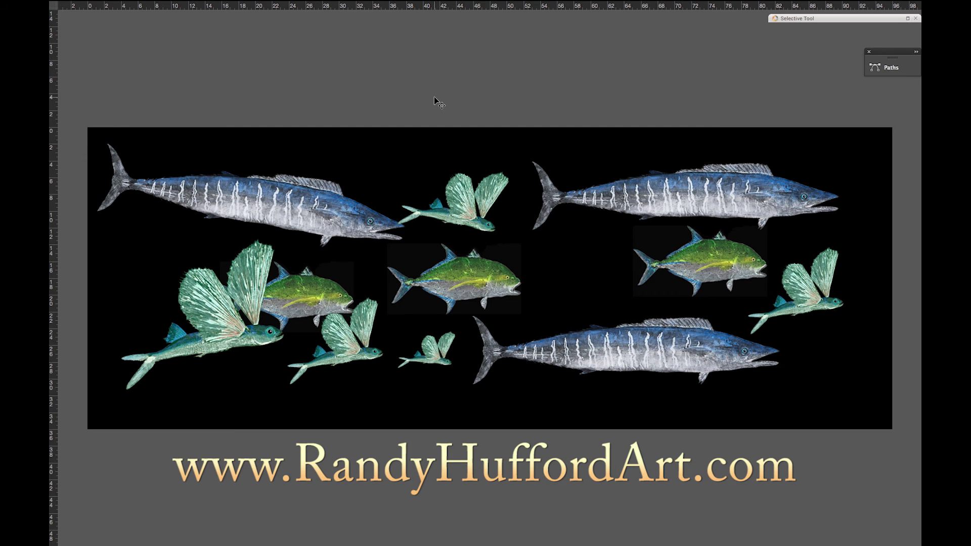
key("f")
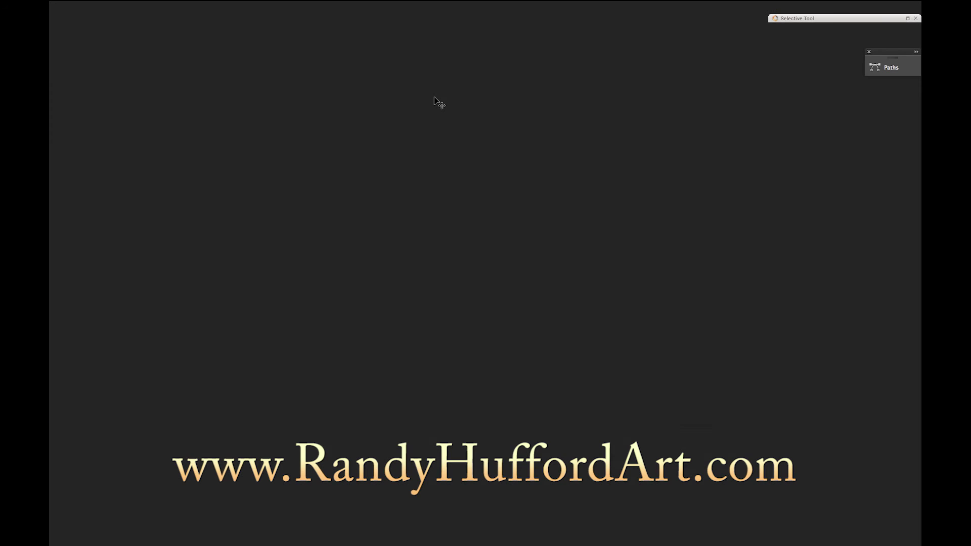
key("f")
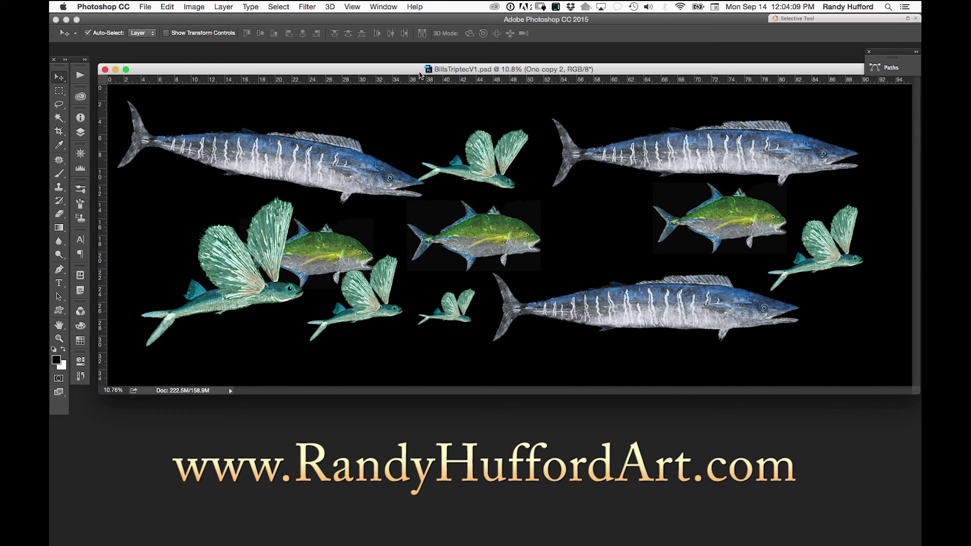
left_click_drag(395, 73, 398, 70)
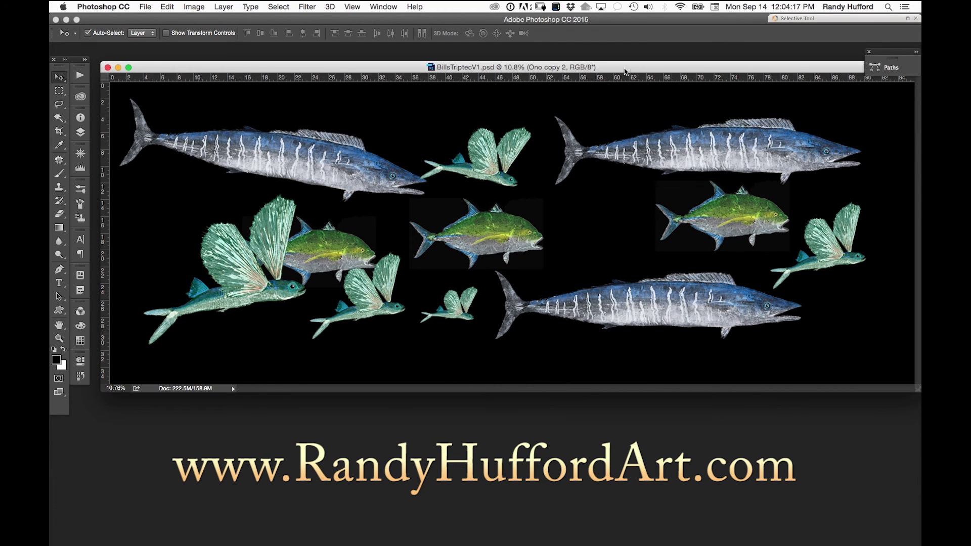
left_click_drag(629, 72, 621, 67)
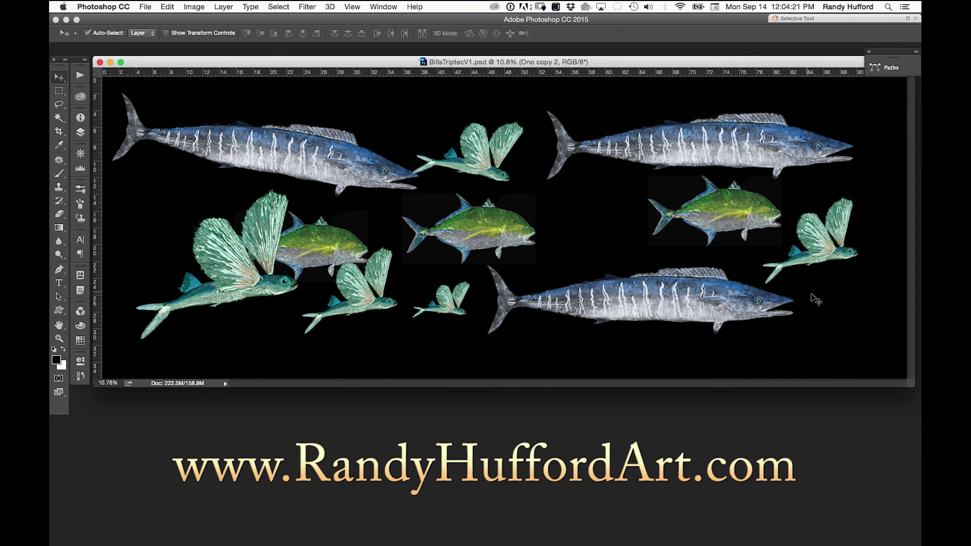
Save BillsTriptecV1.psd in Photoshop format with layers into a new folder named BillTriptec36x96 inside Finals
left_click(146, 7)
left_click(162, 114)
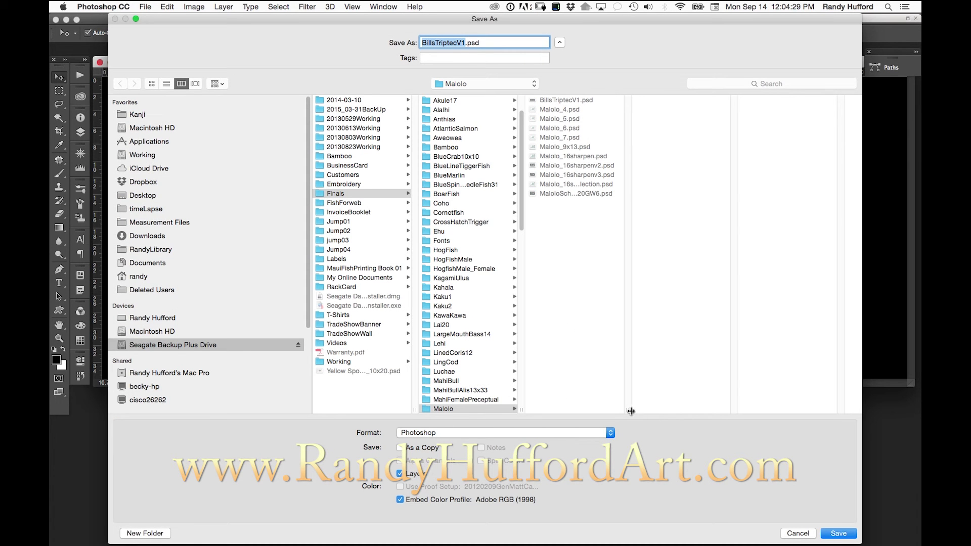
left_click_drag(627, 409, 711, 407)
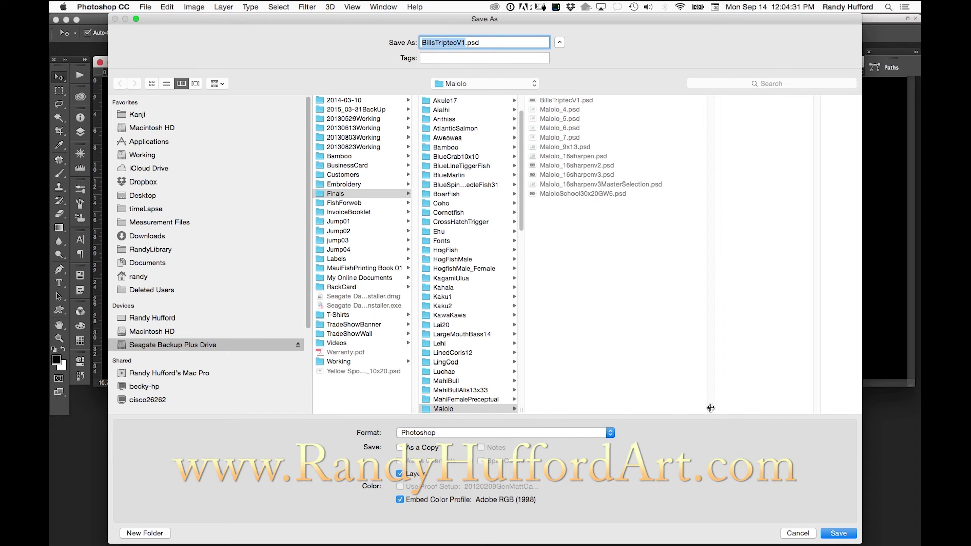
left_click(323, 194)
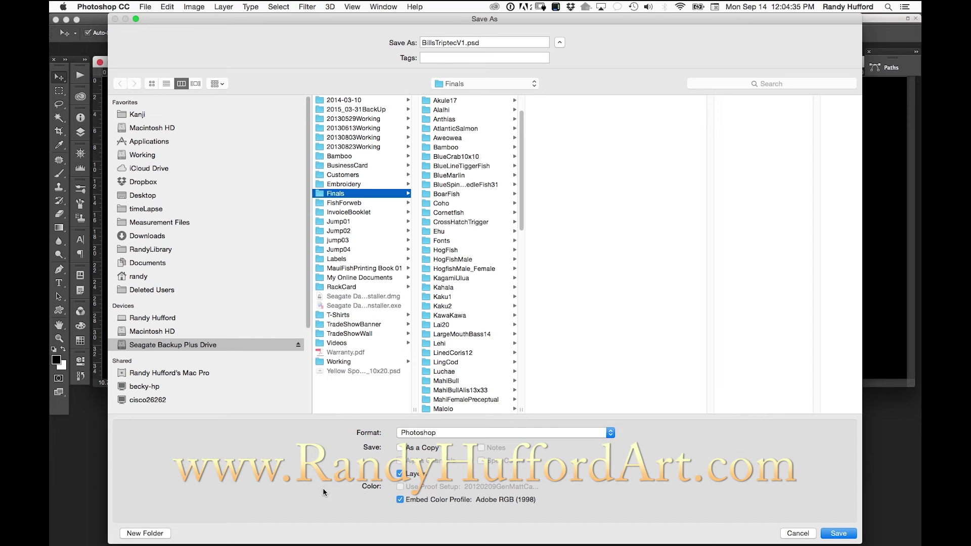
left_click(161, 537)
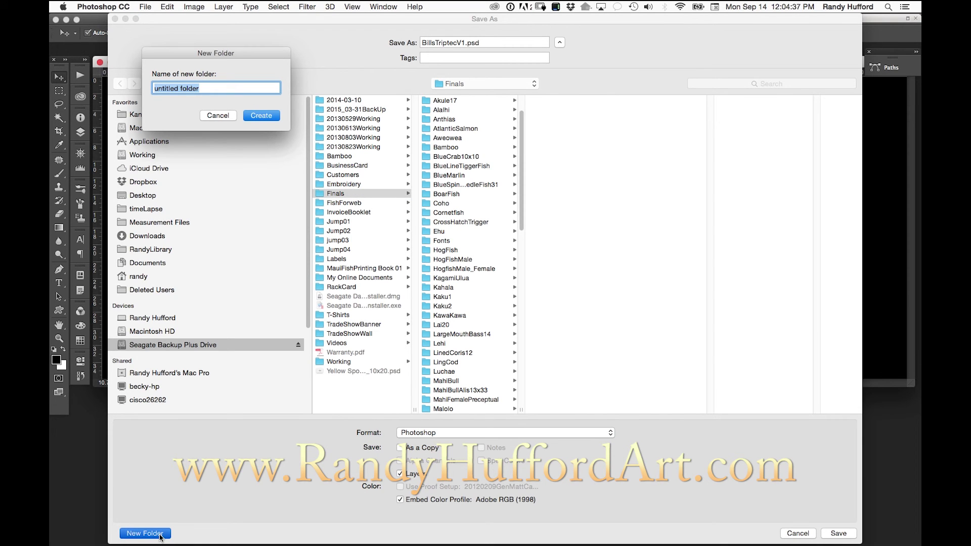
type("BilleTriptec")
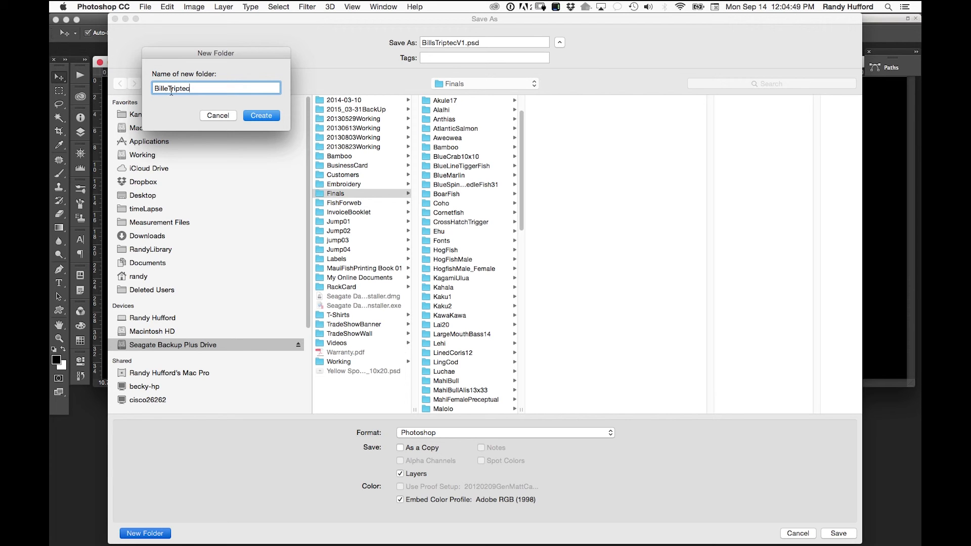
key("BackSpace")
left_click(269, 119)
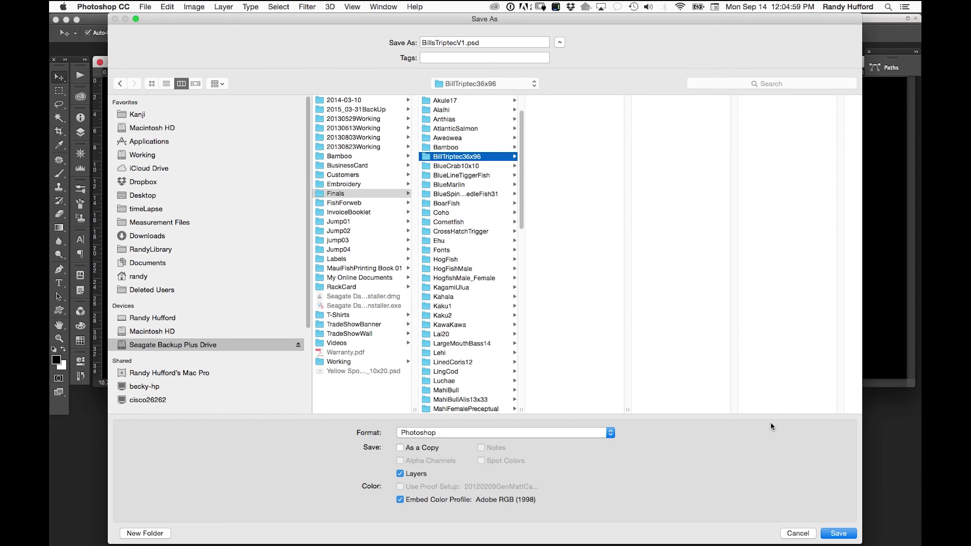
left_click(839, 534)
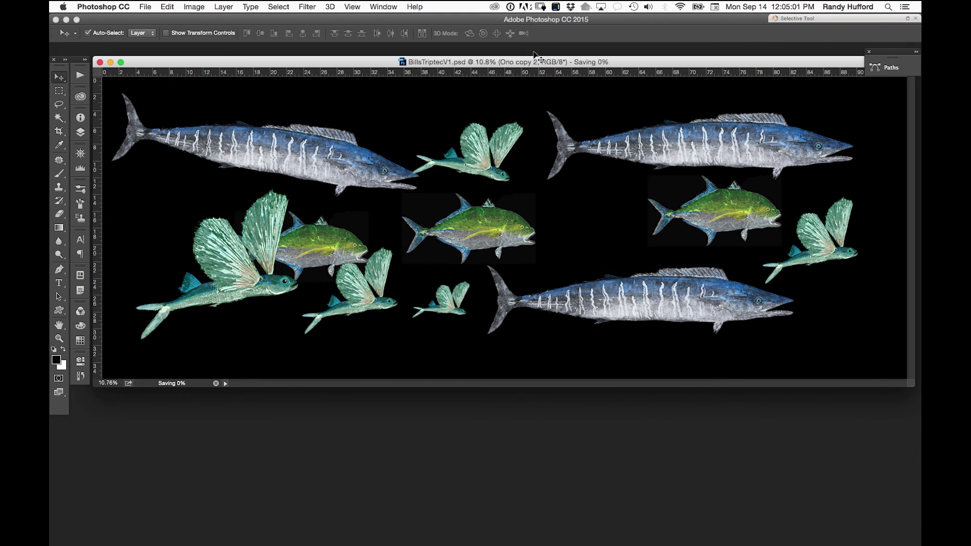
Turn off Auto-Select and move the left Ono layer down and slightly right, until its mouth meets the middle Omilu's tail
left_click_drag(511, 64, 513, 86)
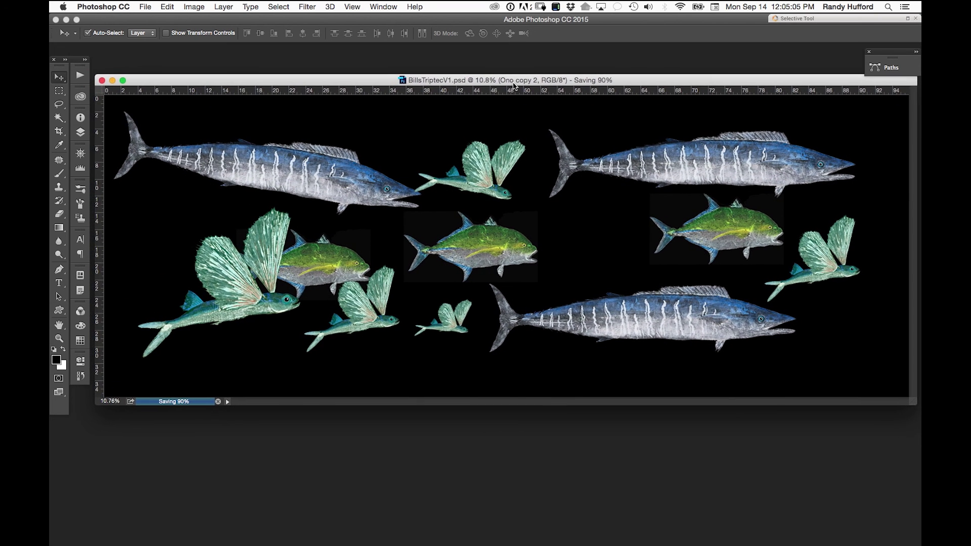
left_click(80, 132)
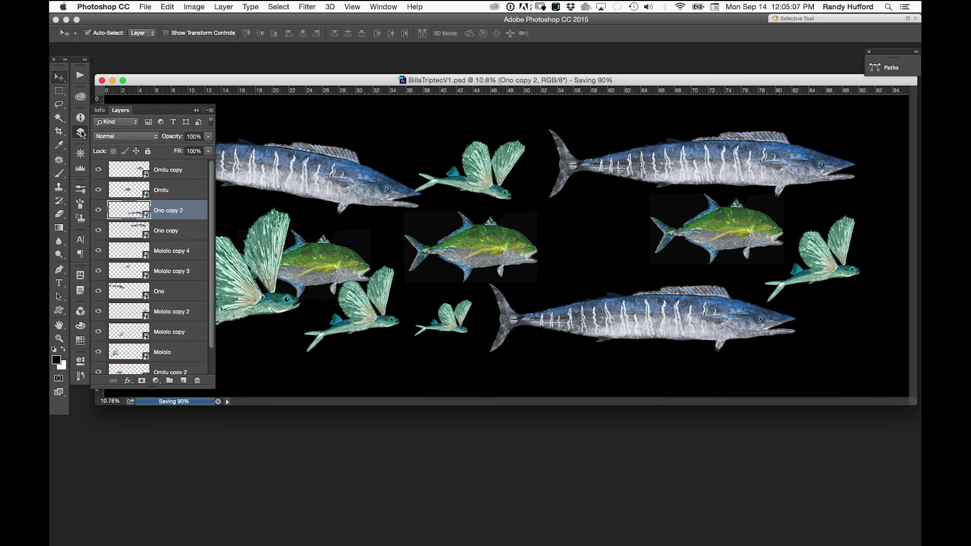
scroll(213, 299, "down", 1)
scroll(207, 228, "up", 1)
scroll(204, 201, "down", 1)
scroll(178, 223, "up", 1)
left_click(99, 33)
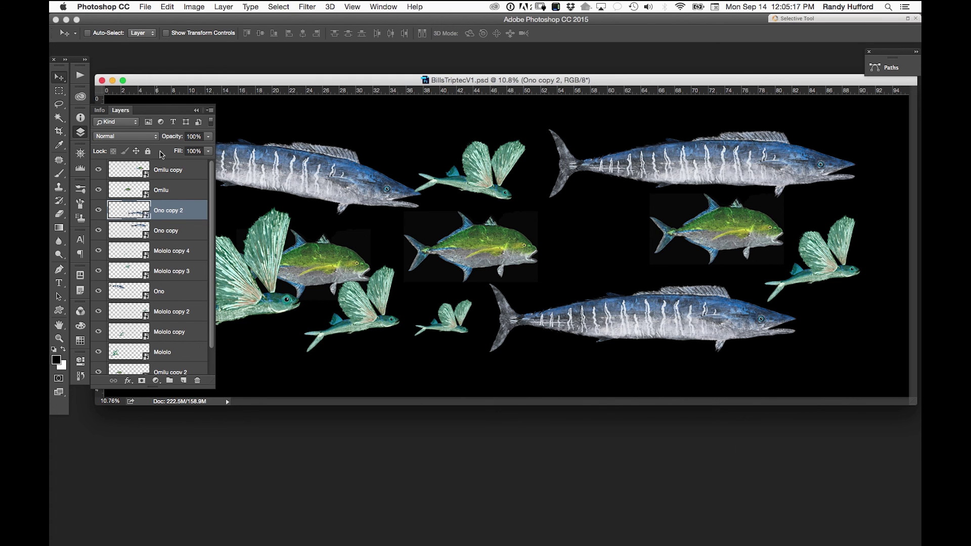
left_click(184, 291)
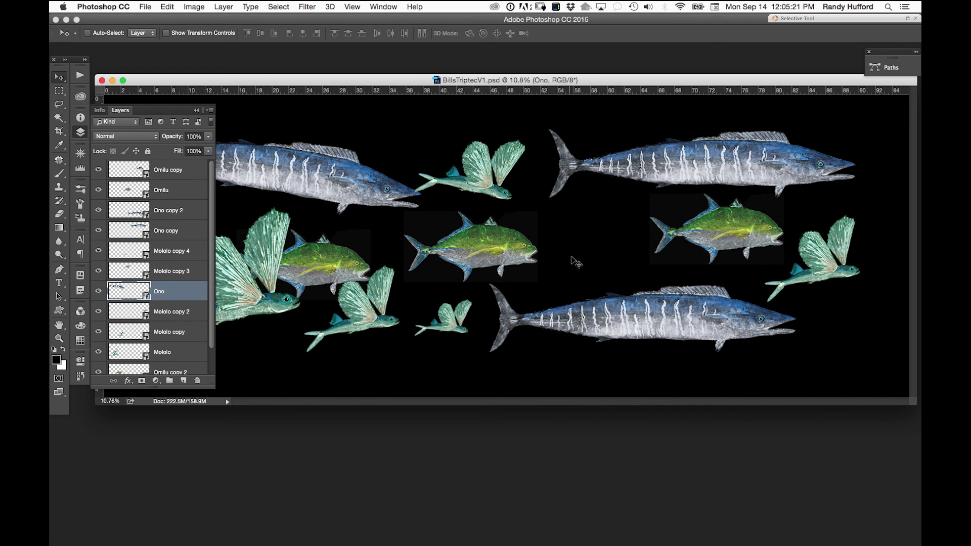
left_click_drag(606, 216, 588, 290)
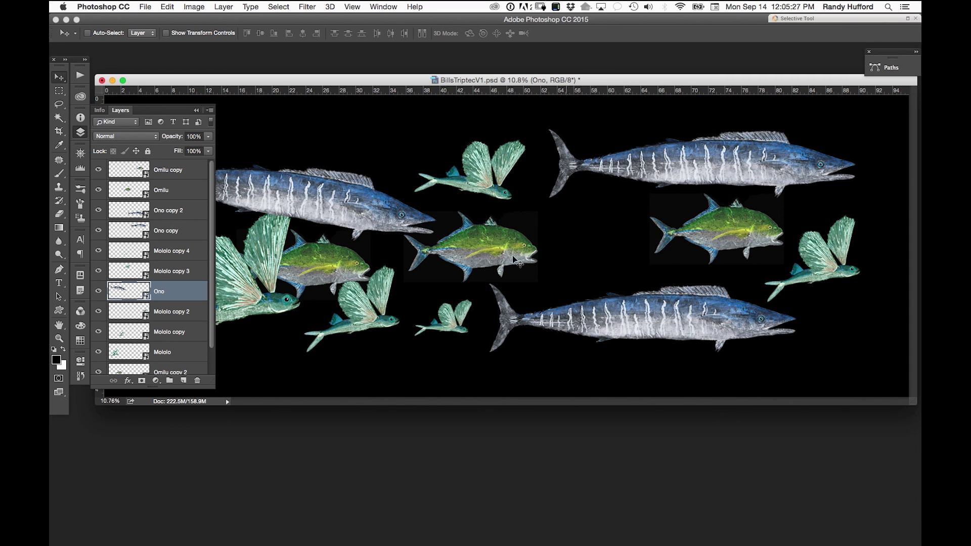
With Auto-Select on, move the lower Ono down and right, and raise the Mololo between the two upper Onos
left_click(108, 34)
left_click_drag(682, 321, 713, 355)
mouse_move(489, 168)
left_mouse_down()
mouse_move(482, 141)
mouse_move(483, 151)
left_mouse_up()
left_click(607, 164)
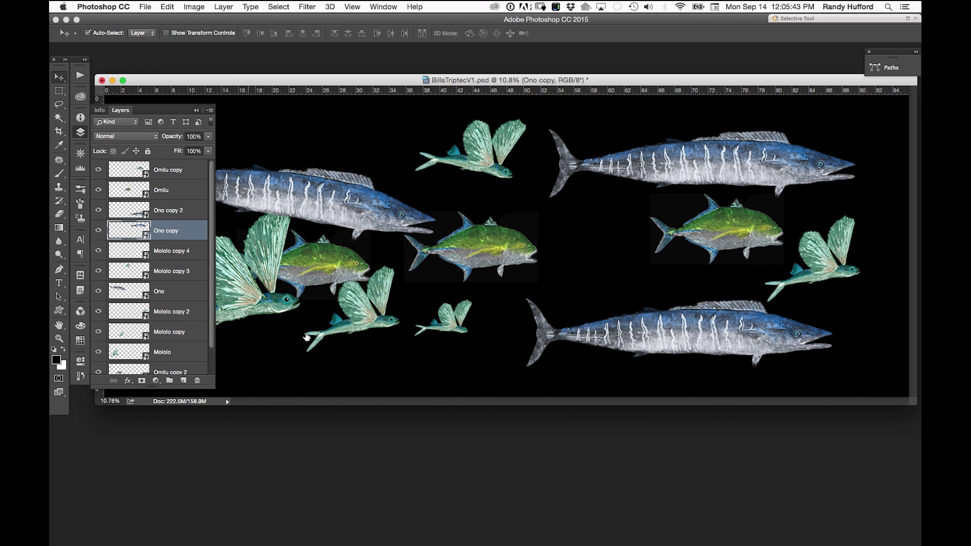
Move the left Omilu above the left Ono's back and the rightmost Mololo slightly down and right, saving the document
left_click_drag(322, 261, 353, 142)
mouse_move(839, 272)
left_mouse_down()
mouse_move(849, 266)
mouse_move(847, 283)
left_mouse_up()
key("super+s")
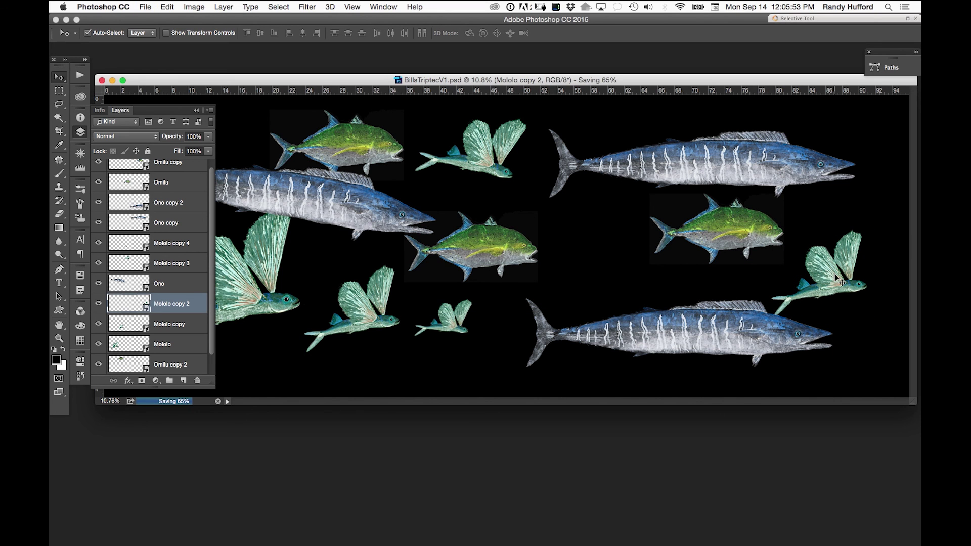